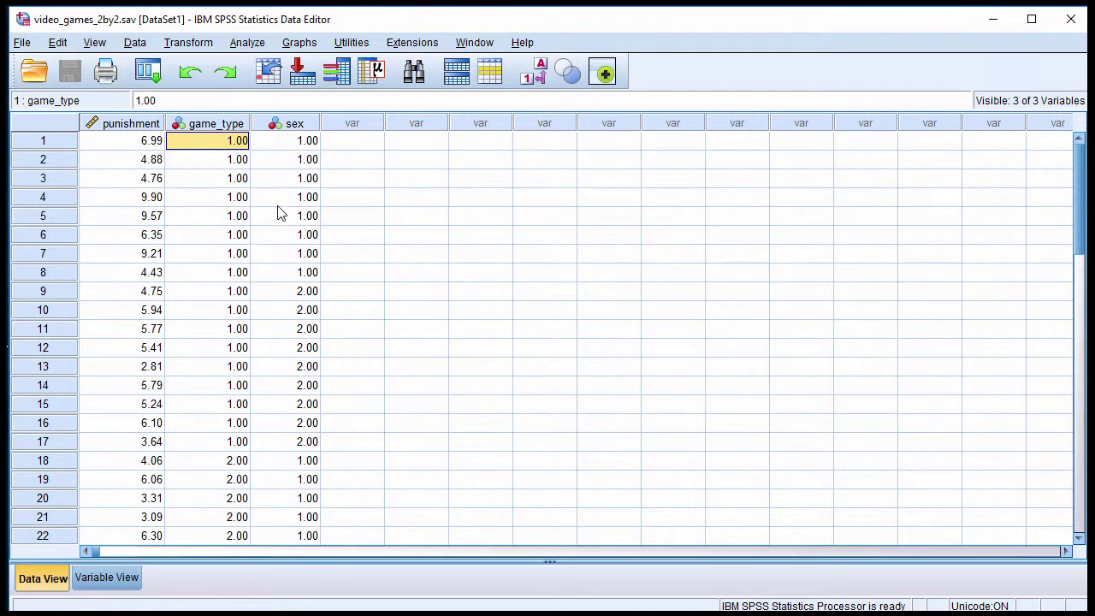
# - Examine the punishment scores and the codes in the game_type and sex columns of the dataset
pyautogui.click(138, 126)
pyautogui.click(179, 143)
pyautogui.moveTo(140, 143); pyautogui.dragTo(128, 334)
pyautogui.click(131, 219)
pyautogui.click(139, 145)
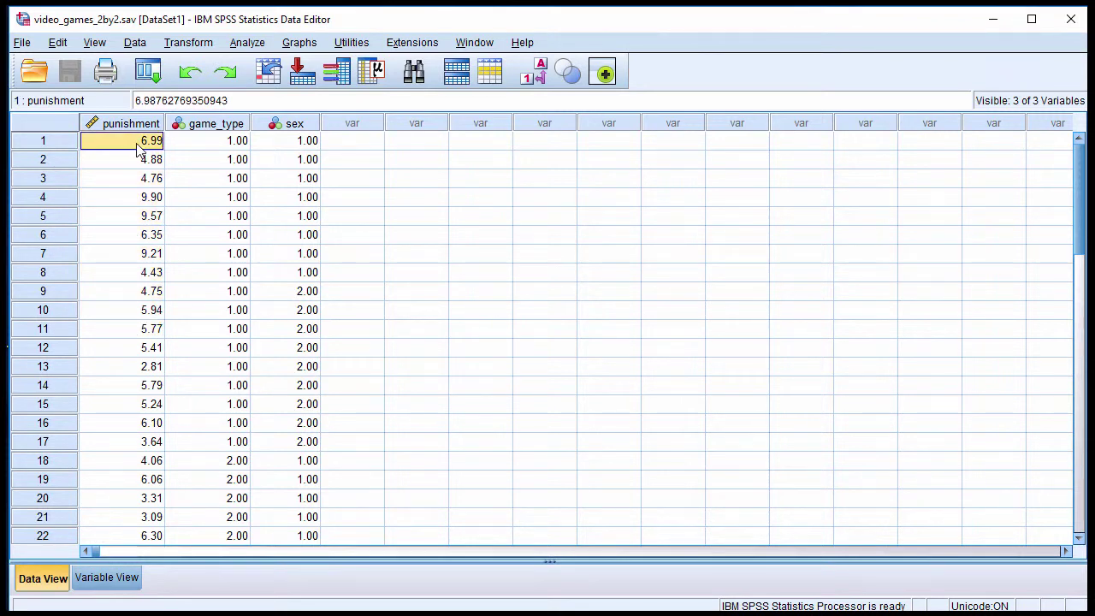
pyautogui.click(216, 129)
pyautogui.click(291, 129)
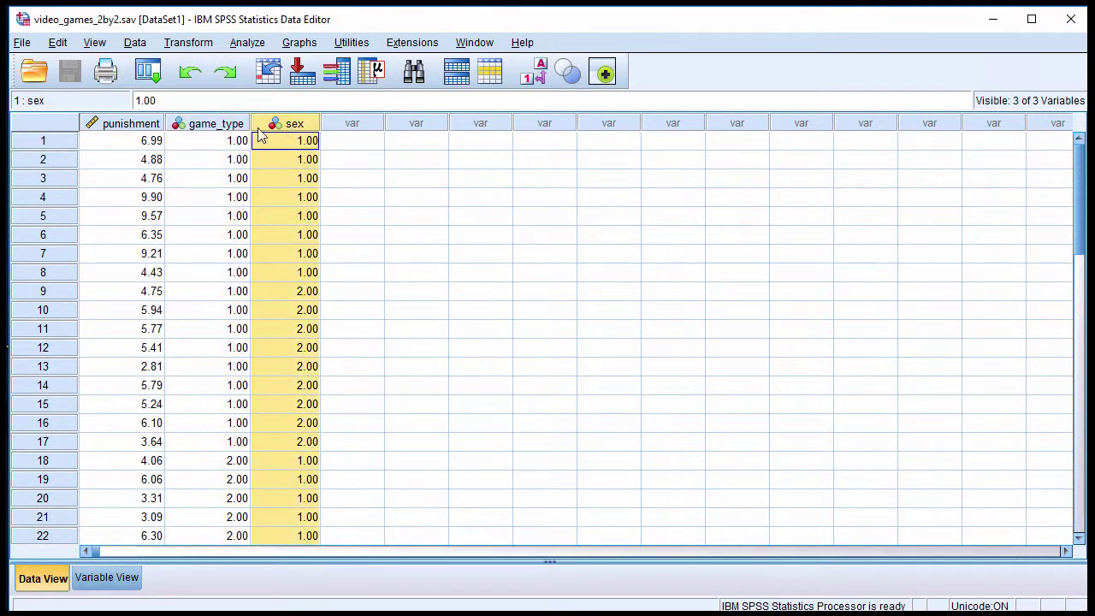
pyautogui.click(226, 129)
pyautogui.click(310, 128)
pyautogui.click(214, 126)
pyautogui.click(233, 220)
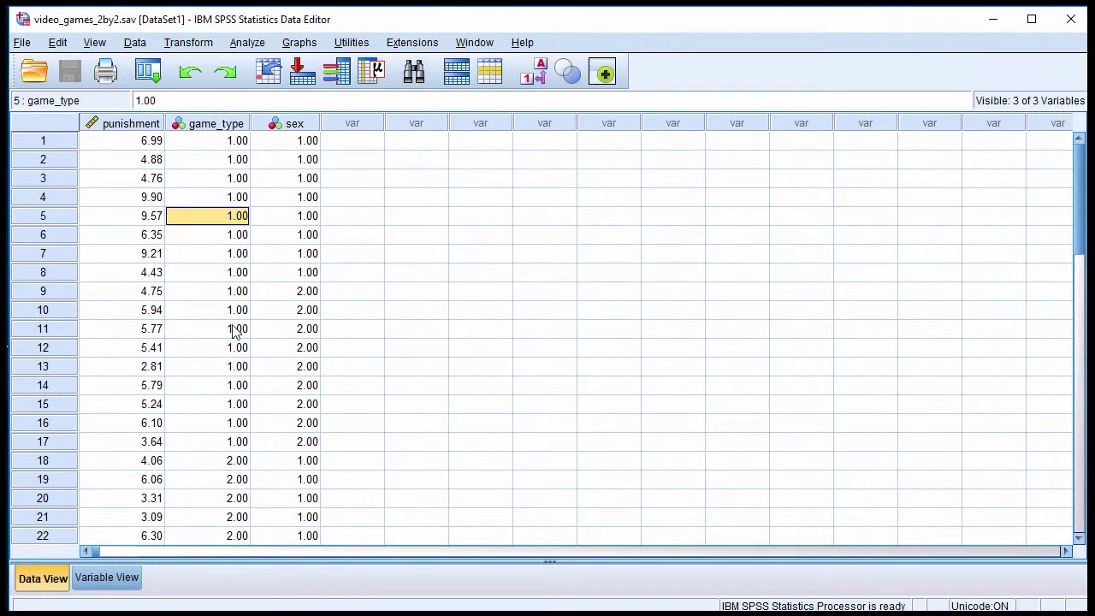
pyautogui.scroll(-4, 237, 333)
pyautogui.click(233, 387)
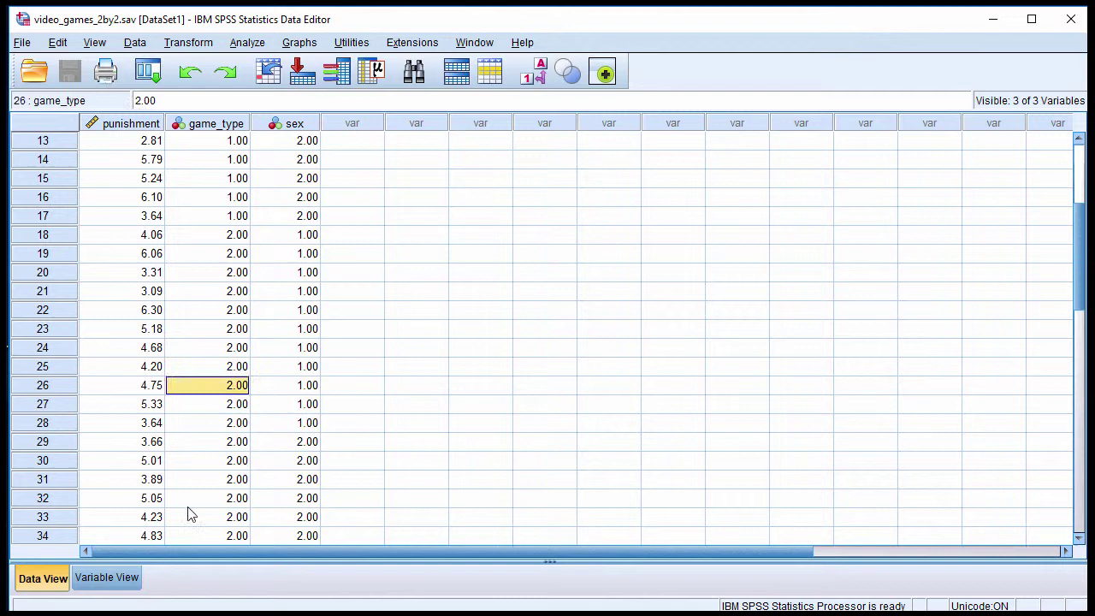
# - Check the value labels defined for the game_type variable
pyautogui.click(111, 579)
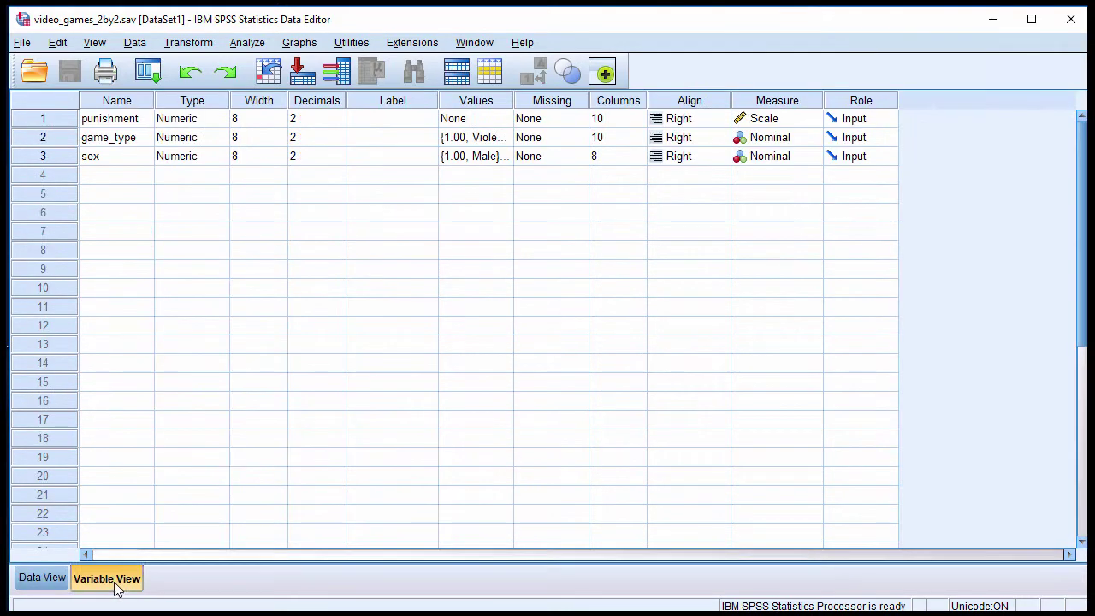
pyautogui.click(504, 139)
pyautogui.click(507, 139)
pyautogui.click(483, 301)
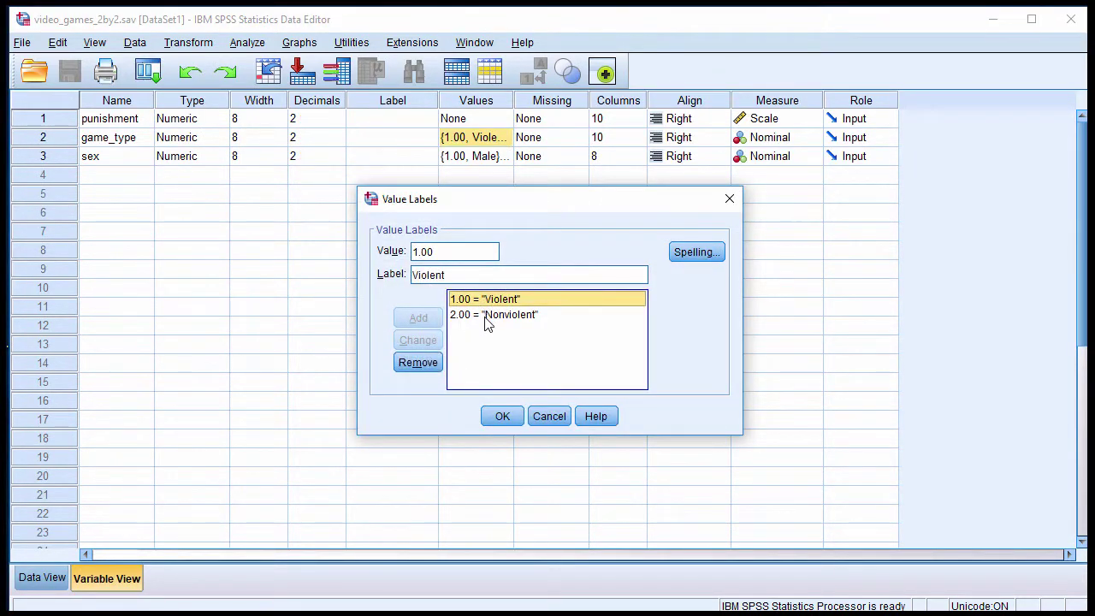
pyautogui.click(485, 317)
pyautogui.click(730, 199)
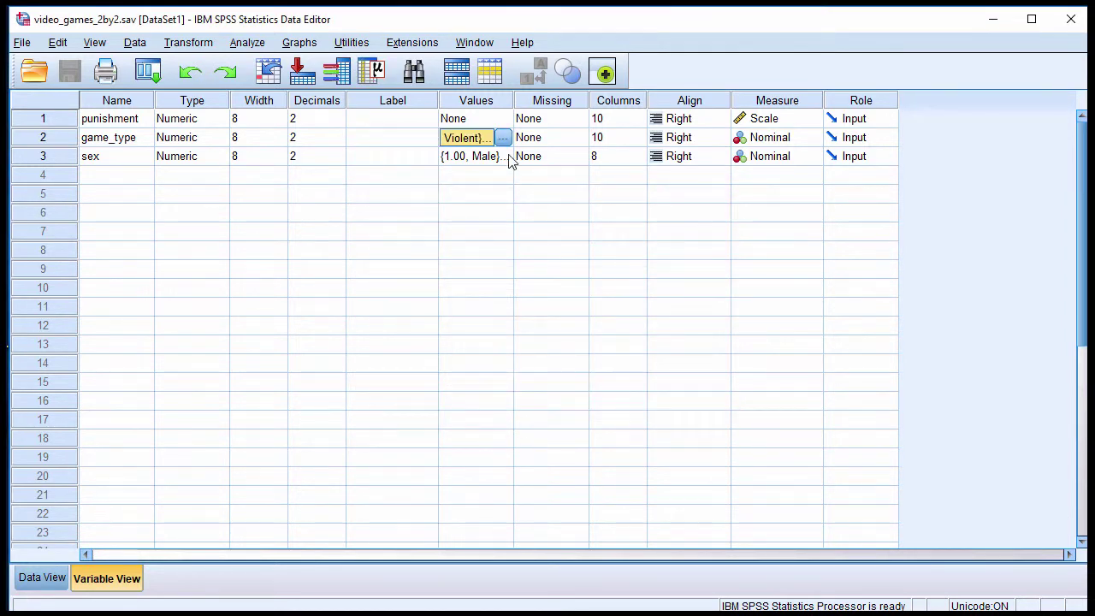
# - Check the value labels defined for the sex variable, and return to the punishment data
pyautogui.click(508, 161)
pyautogui.click(505, 159)
pyautogui.click(494, 301)
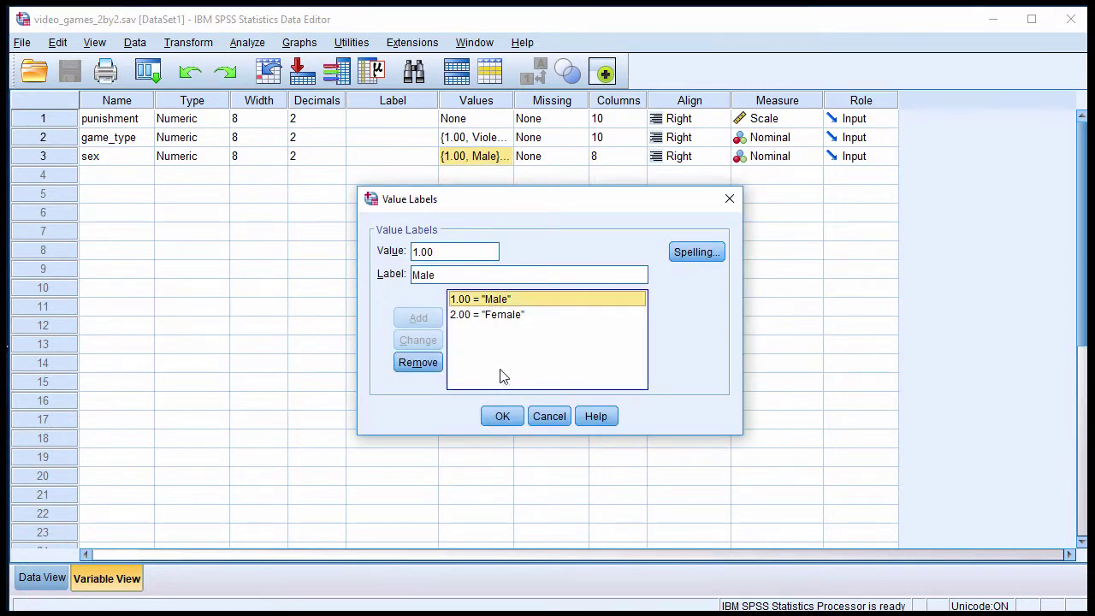
pyautogui.click(492, 314)
pyautogui.click(729, 199)
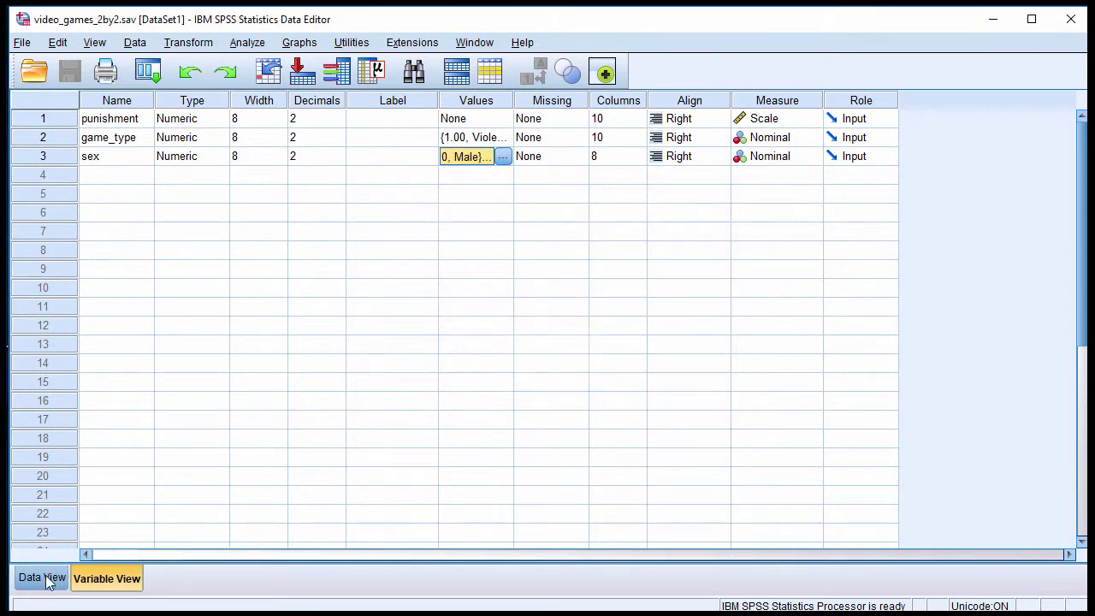
pyautogui.click(42, 578)
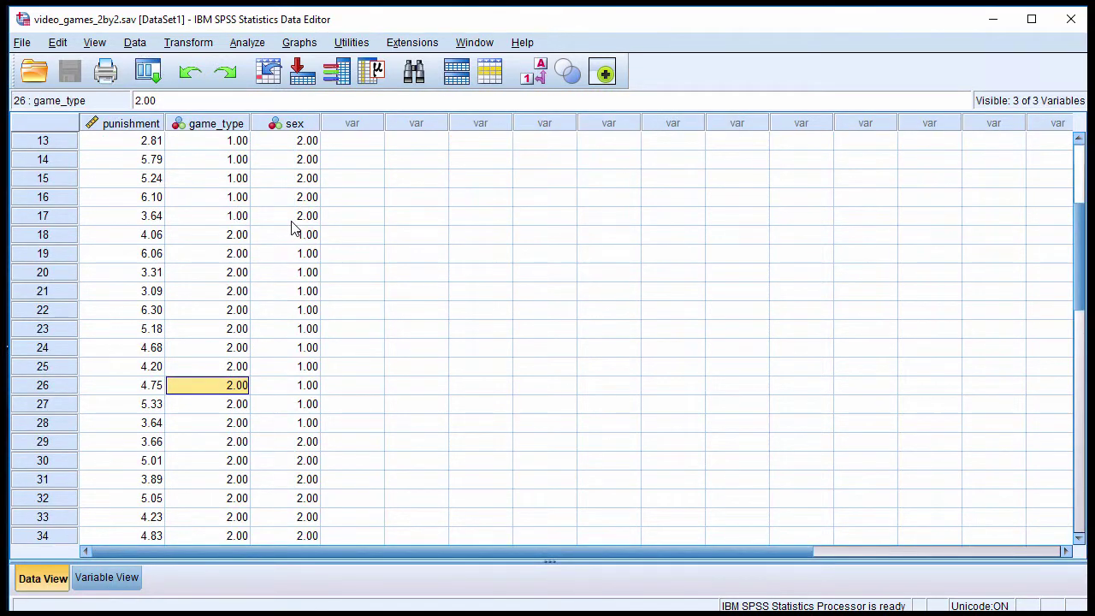
pyautogui.click(128, 143)
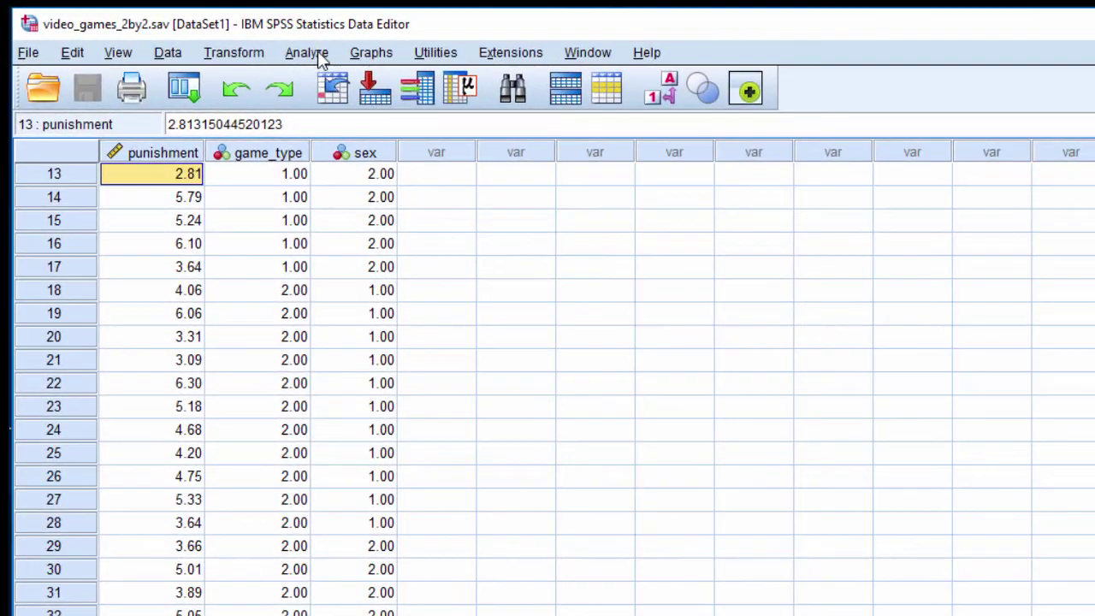
# - Set up a univariate general linear model with punishment as dependent variable and game_type and sex as fixed factors
pyautogui.click(318, 52)
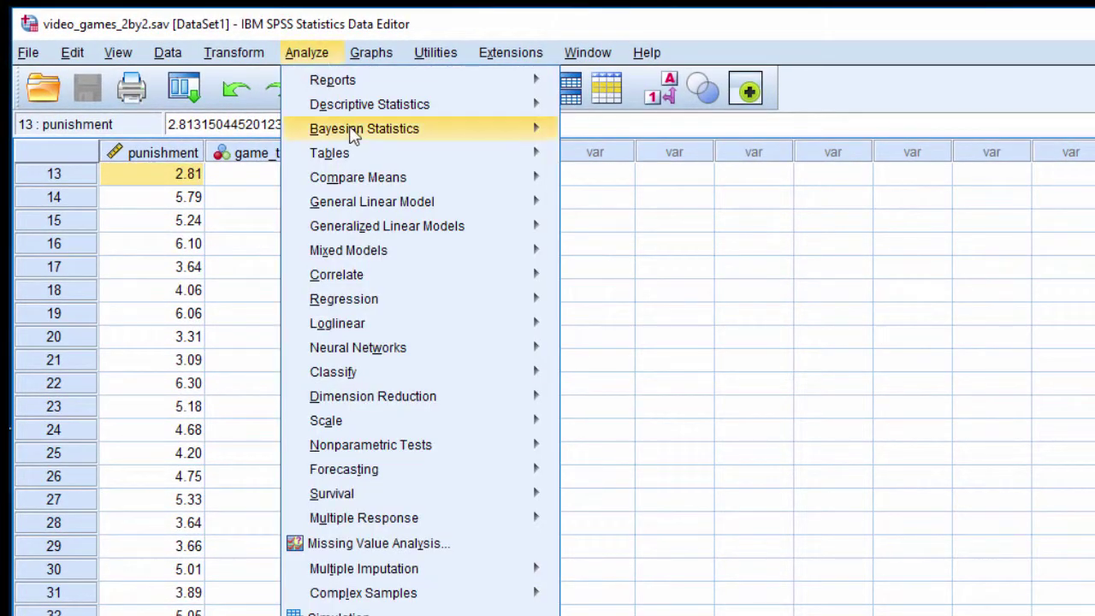
pyautogui.moveTo(462, 208)
pyautogui.click(623, 208)
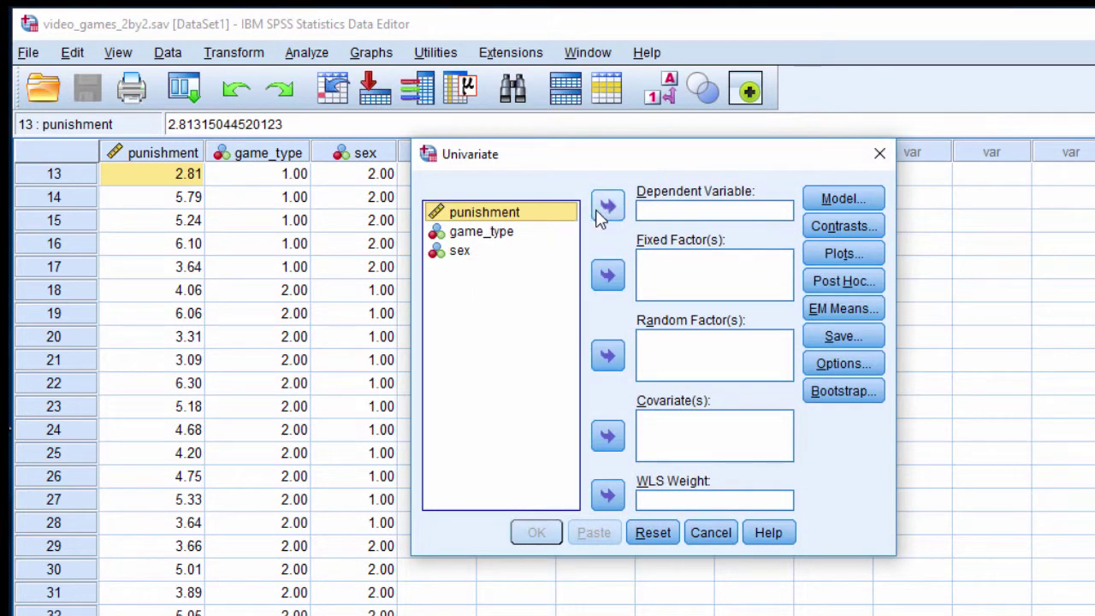
pyautogui.click(606, 208)
pyautogui.click(485, 215)
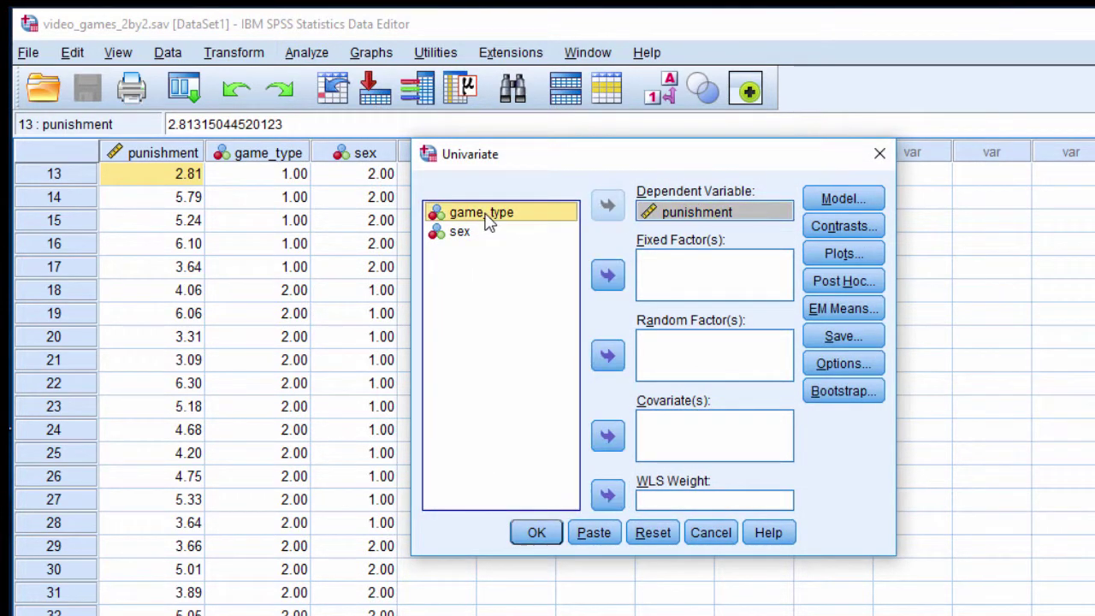
pyautogui.keyDown('shift'); pyautogui.click(456, 235); pyautogui.keyUp('shift')
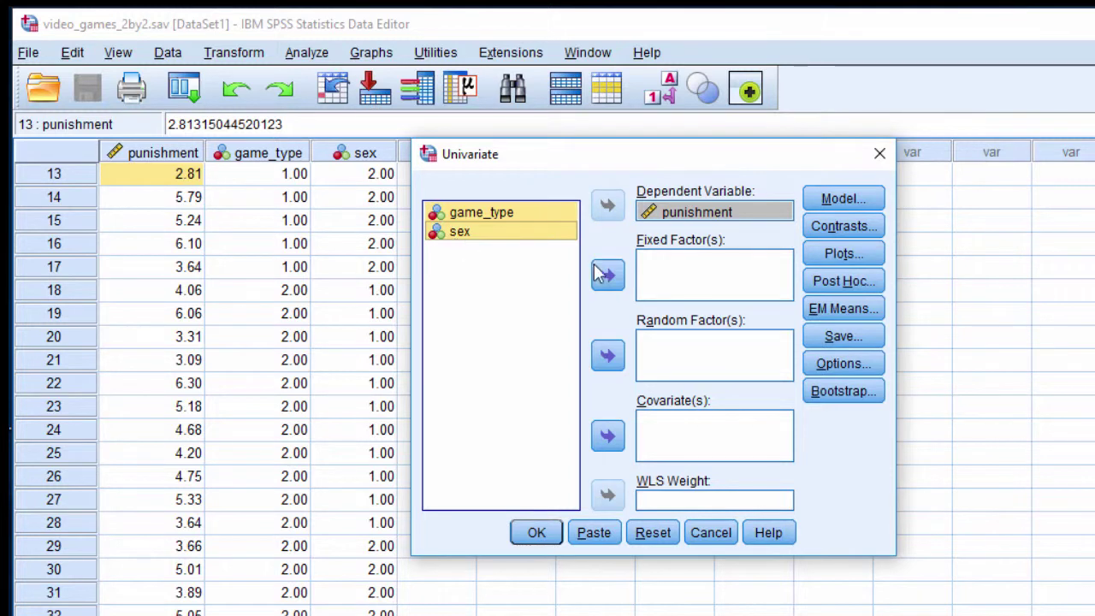
pyautogui.click(608, 274)
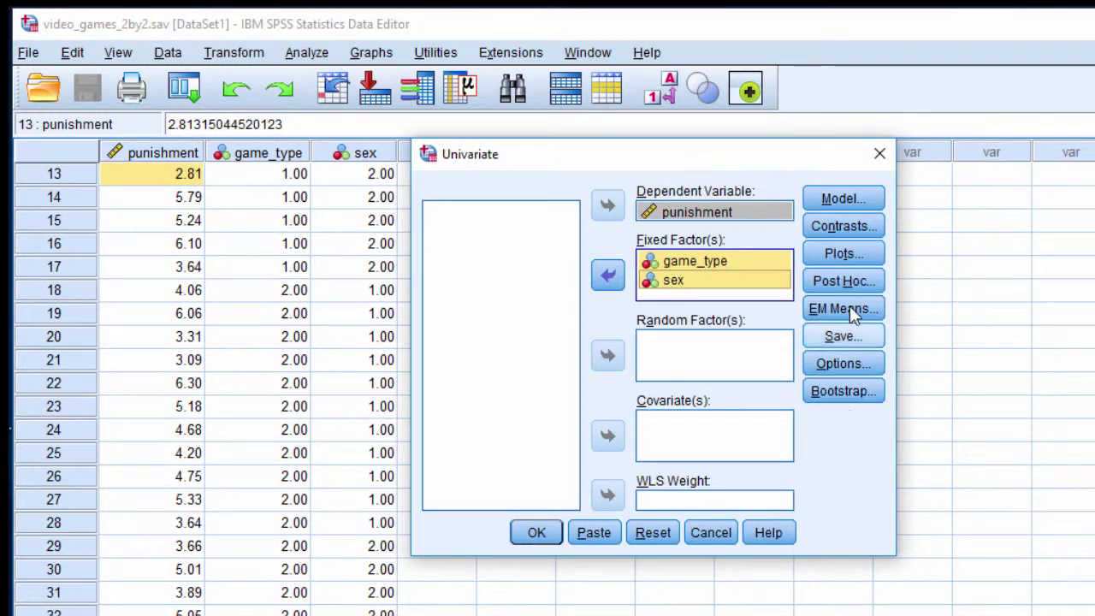
# - Keep Type III sums of squares for the full factorial model, and check the contrast settings of the factors
pyautogui.click(842, 200)
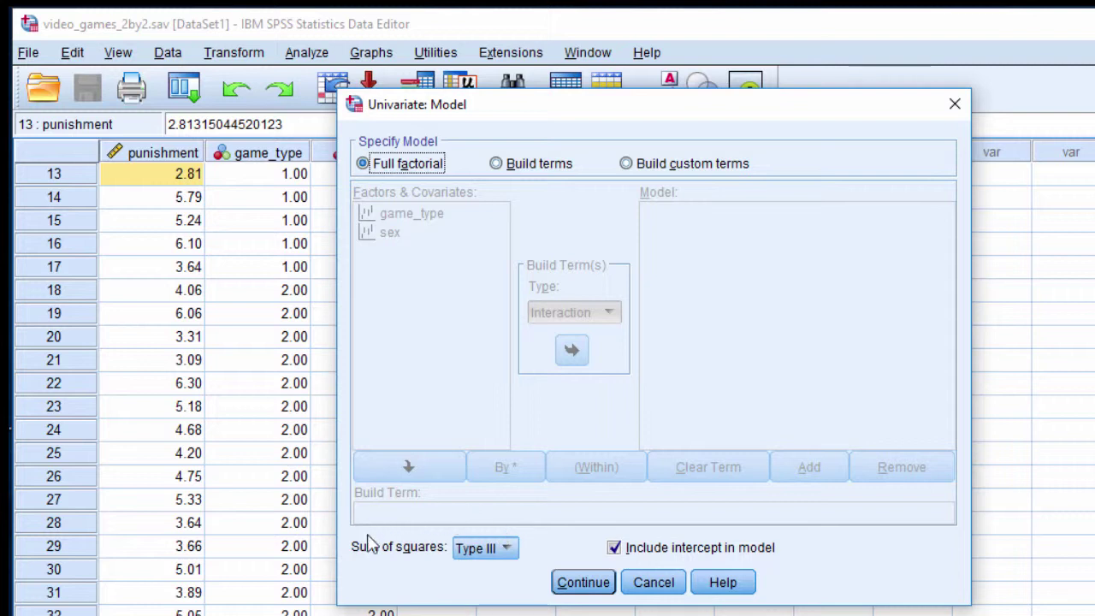
pyautogui.click(506, 552)
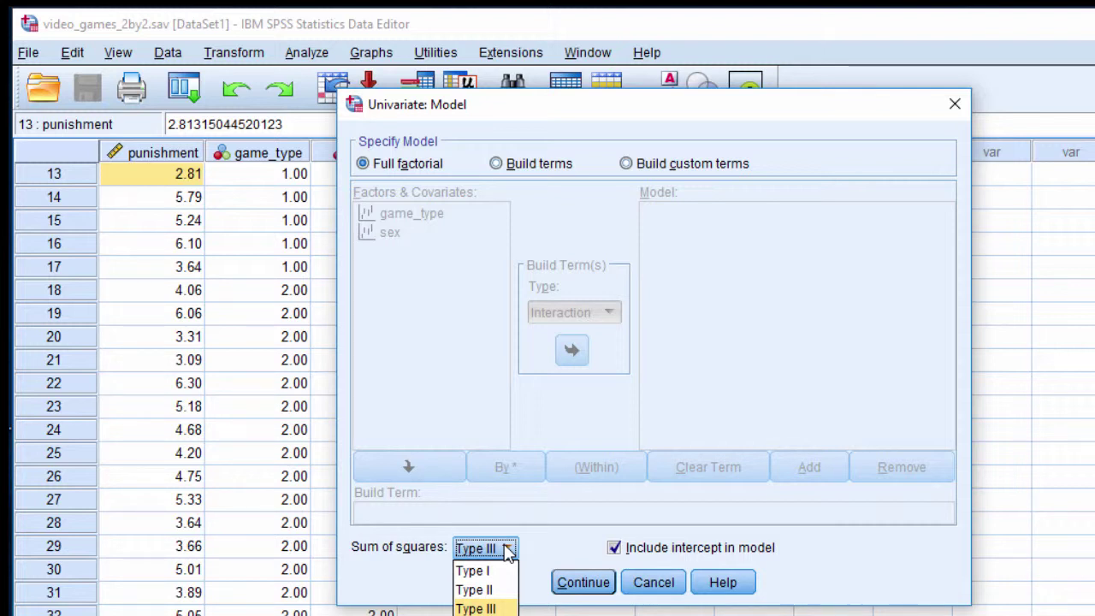
pyautogui.click(500, 606)
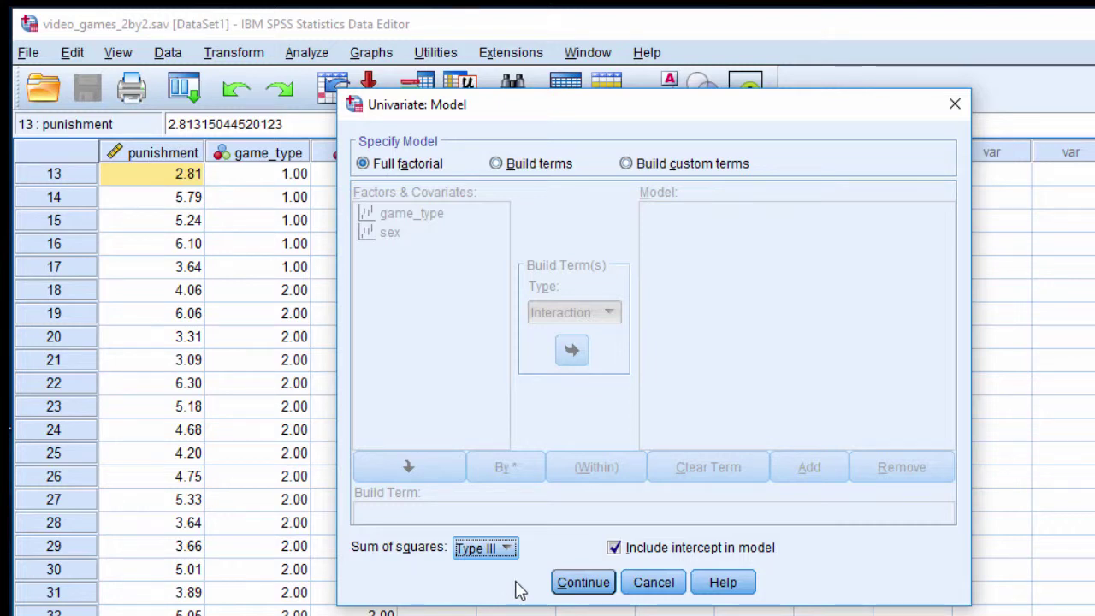
pyautogui.click(583, 583)
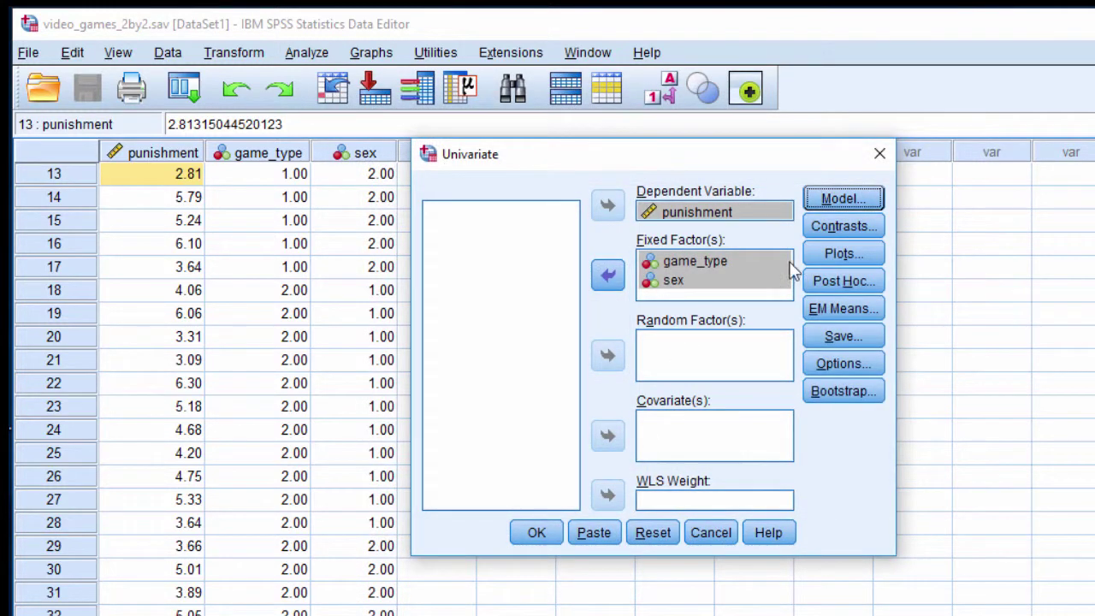
pyautogui.click(843, 227)
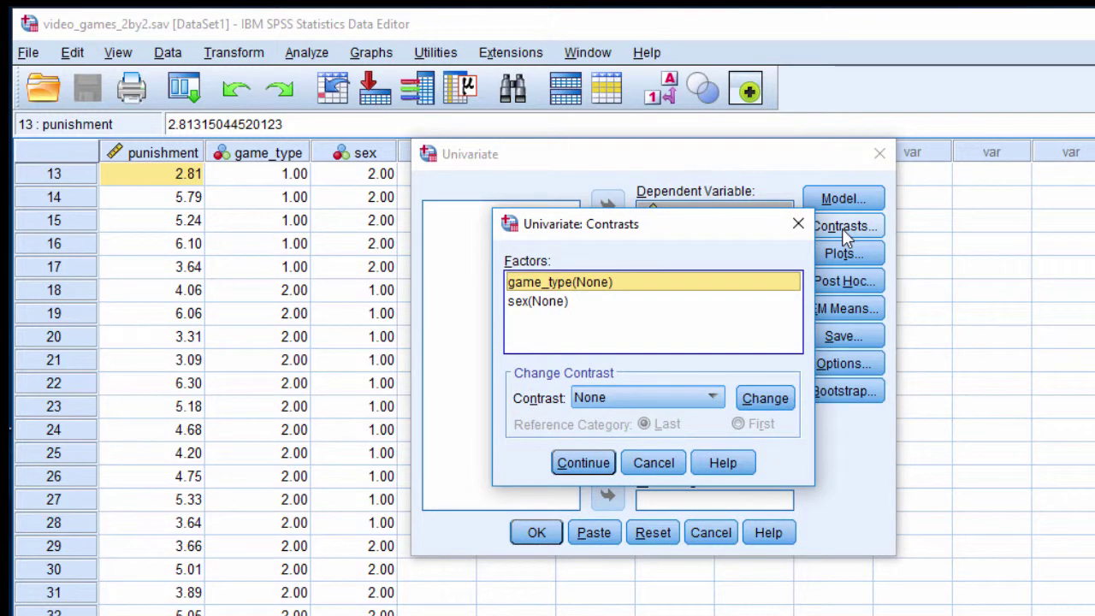
pyautogui.click(798, 223)
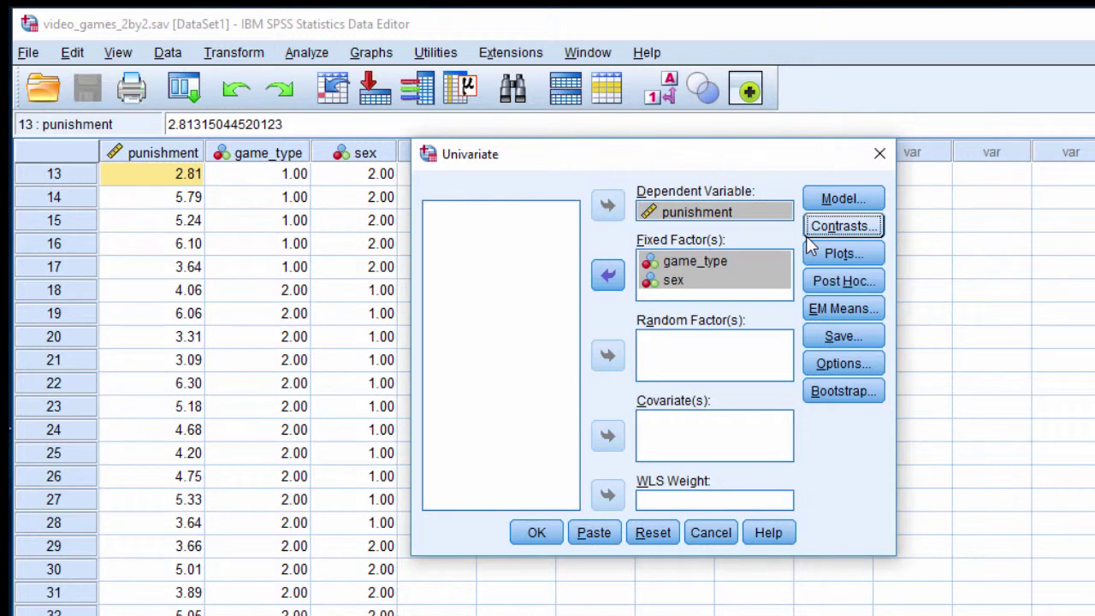
# - Add two profile plots, one with game_type and one with sex on the horizontal axis
pyautogui.click(836, 252)
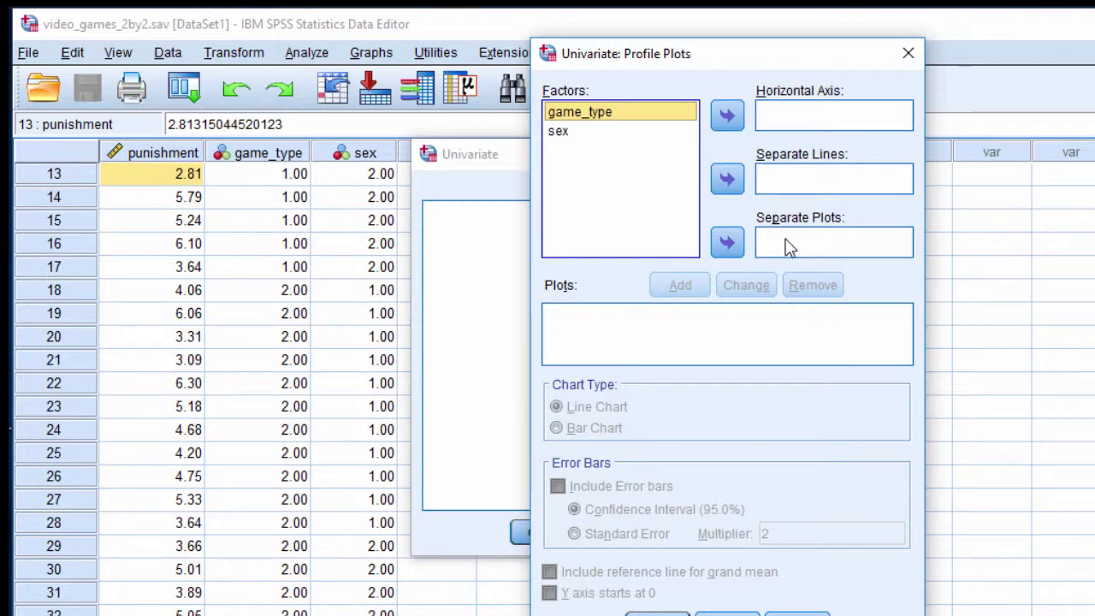
pyautogui.click(637, 124)
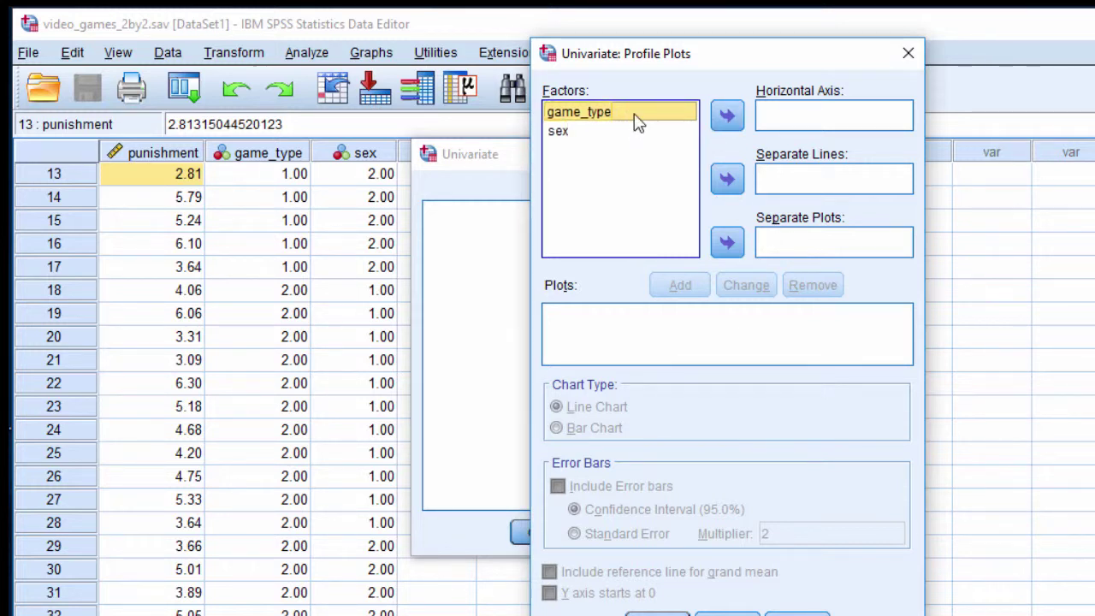
pyautogui.click(723, 119)
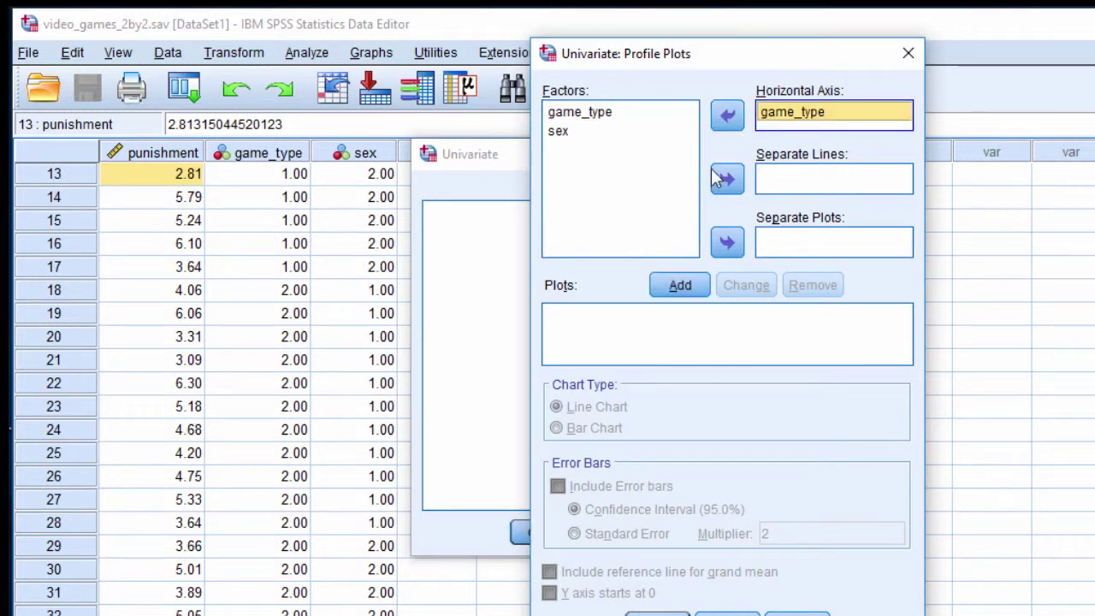
pyautogui.click(679, 287)
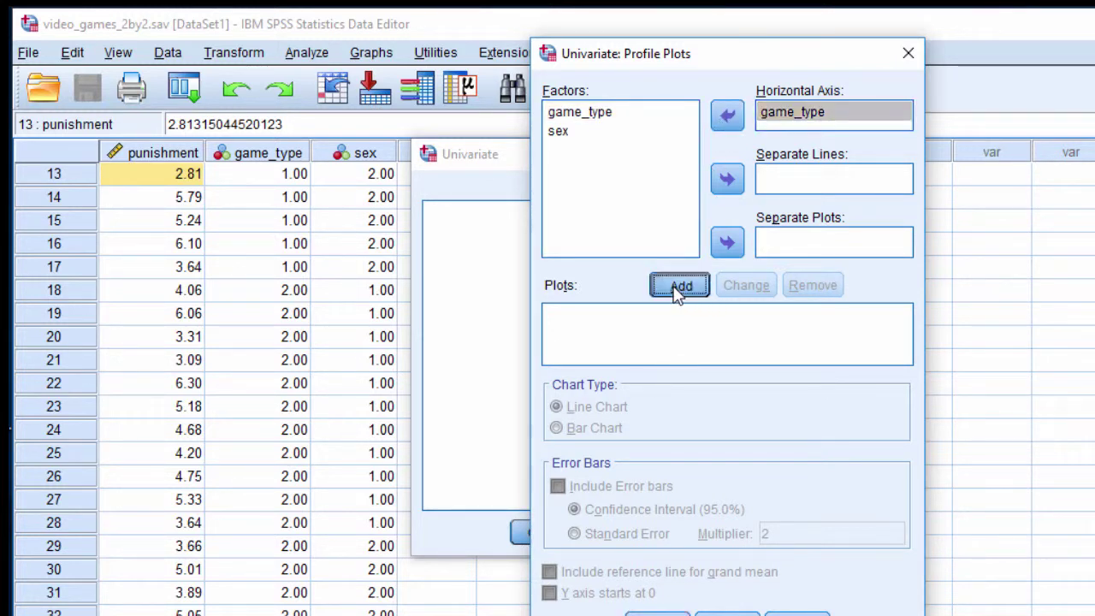
pyautogui.click(590, 135)
pyautogui.click(726, 116)
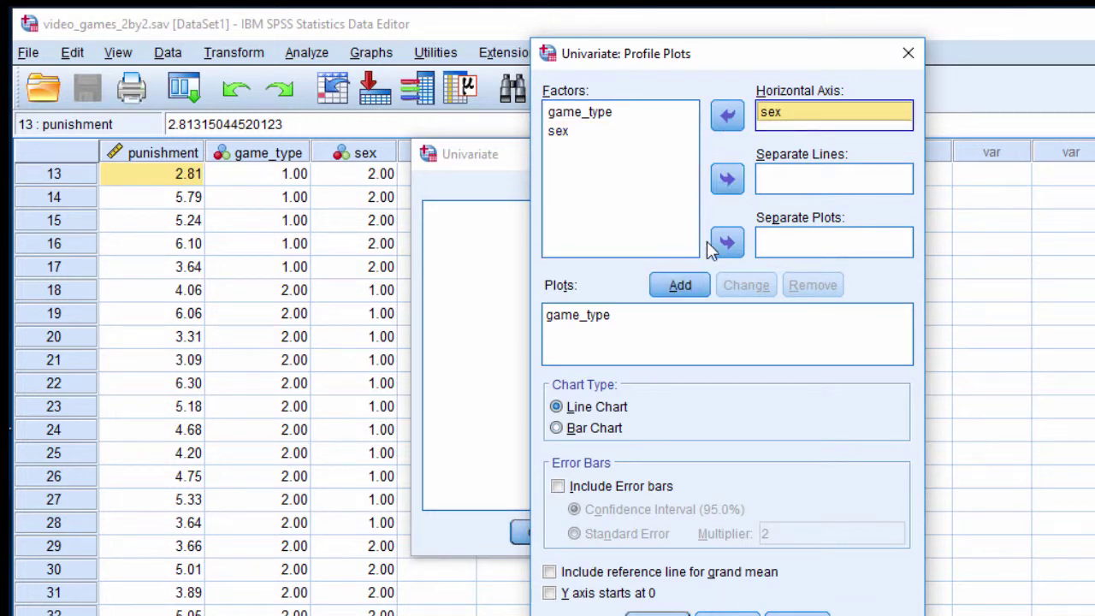
pyautogui.click(688, 284)
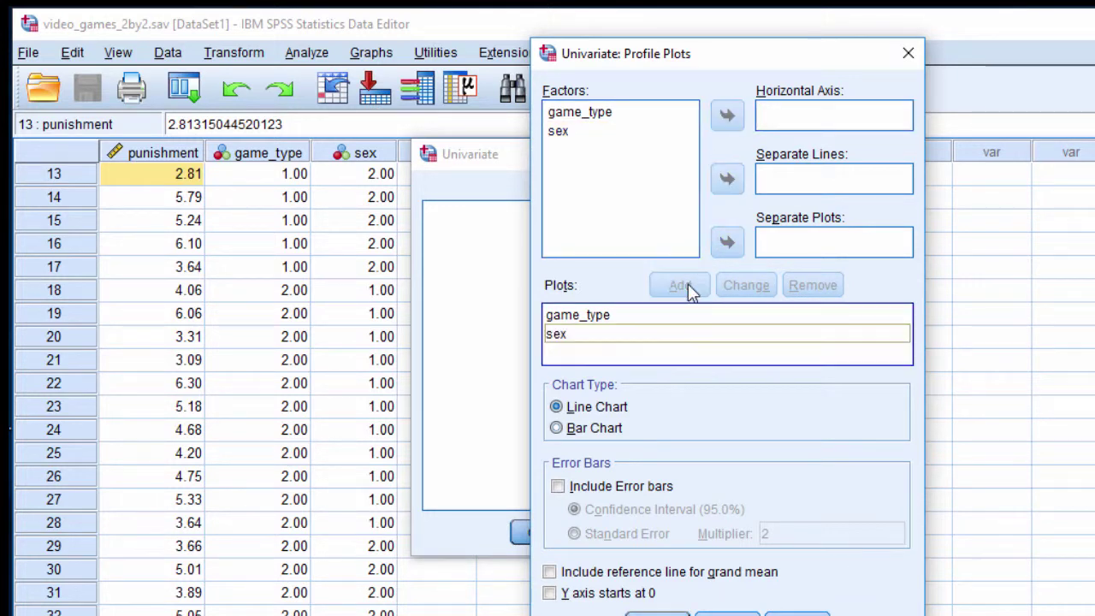
# - Define an interaction plot with game_type on the horizontal axis and separate lines for sex
pyautogui.click(602, 118)
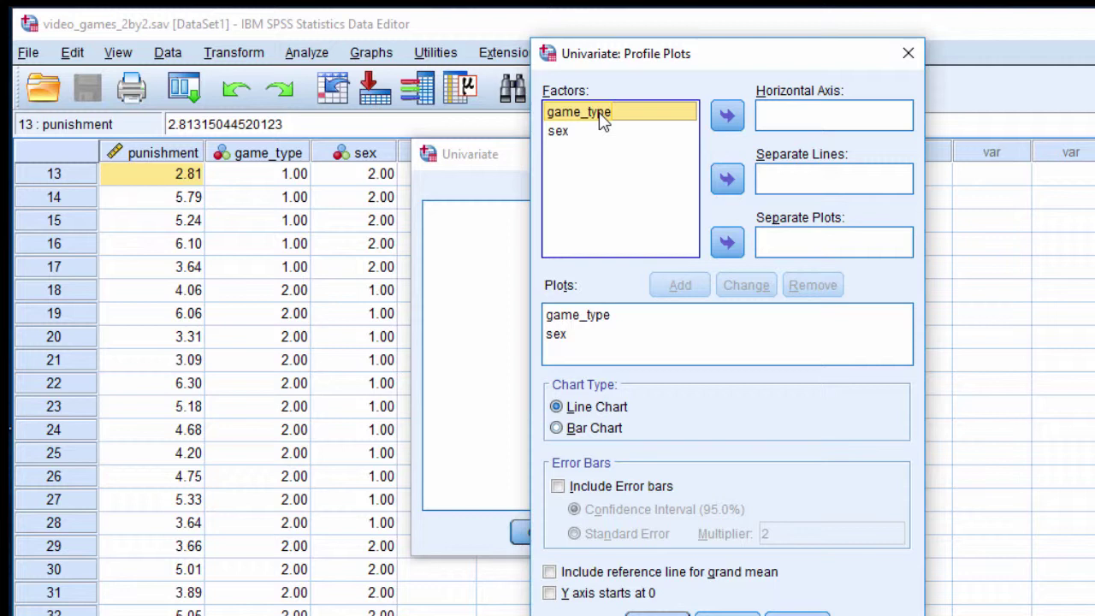
pyautogui.click(727, 113)
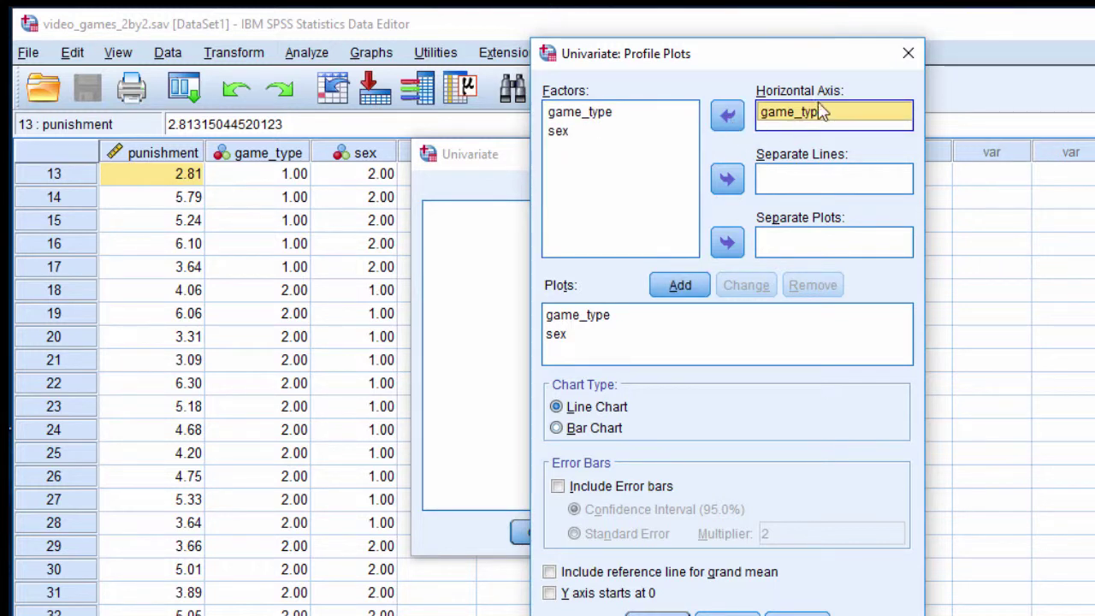
pyautogui.click(558, 133)
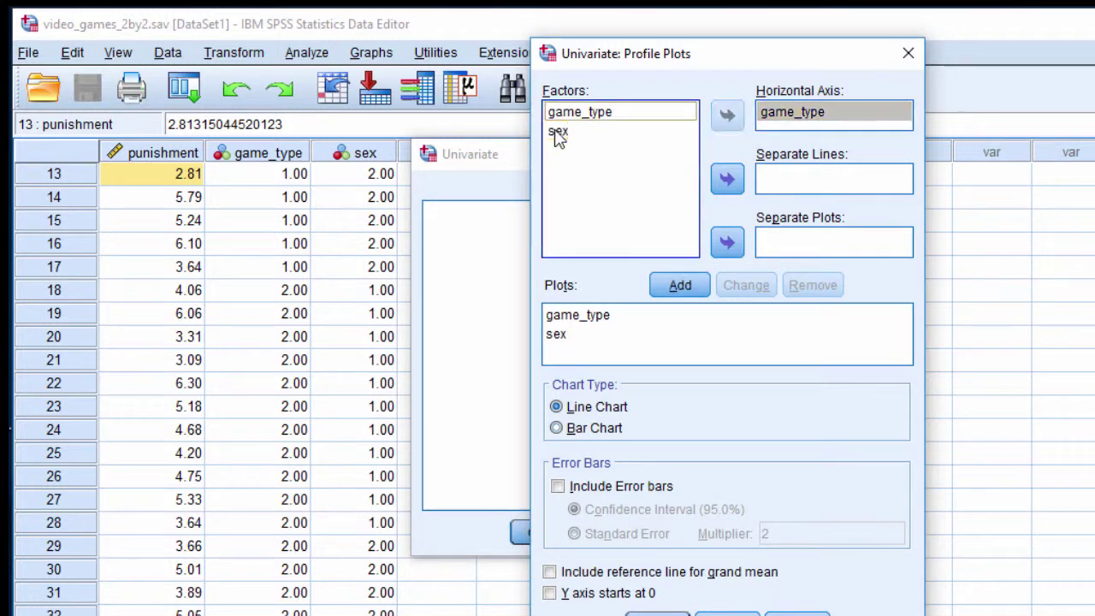
pyautogui.click(726, 180)
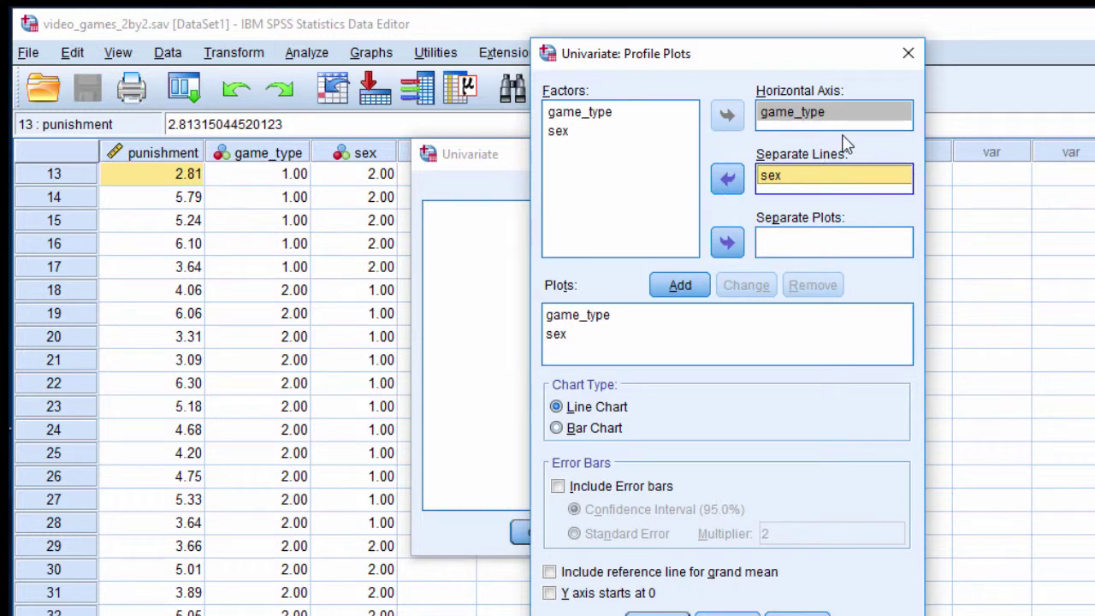
pyautogui.click(796, 245)
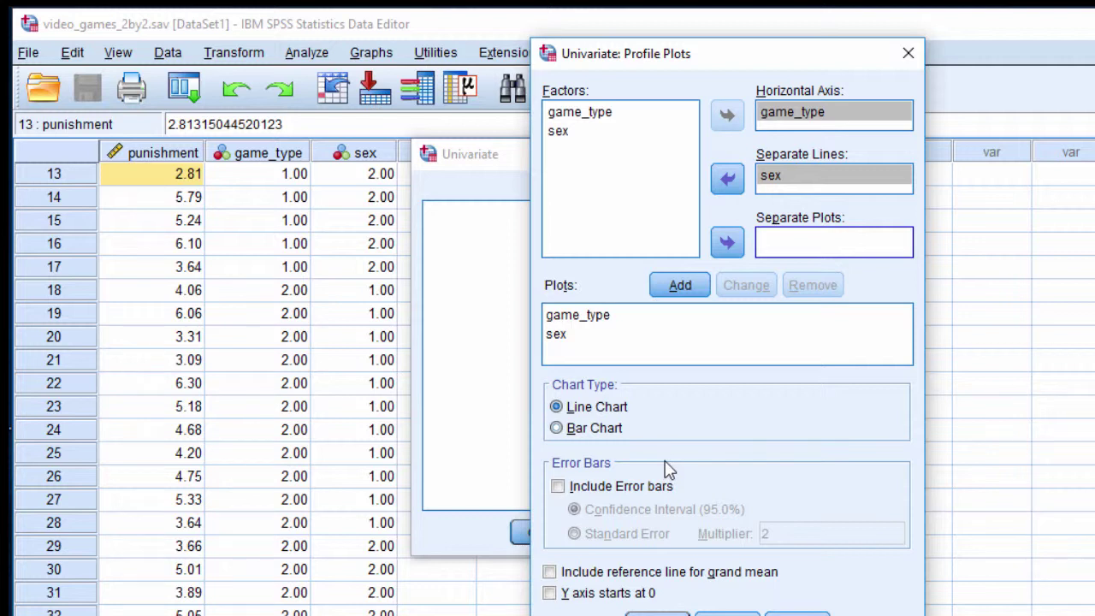
# - Include error bars in the profile plots, based on the 95% confidence interval
pyautogui.click(592, 486)
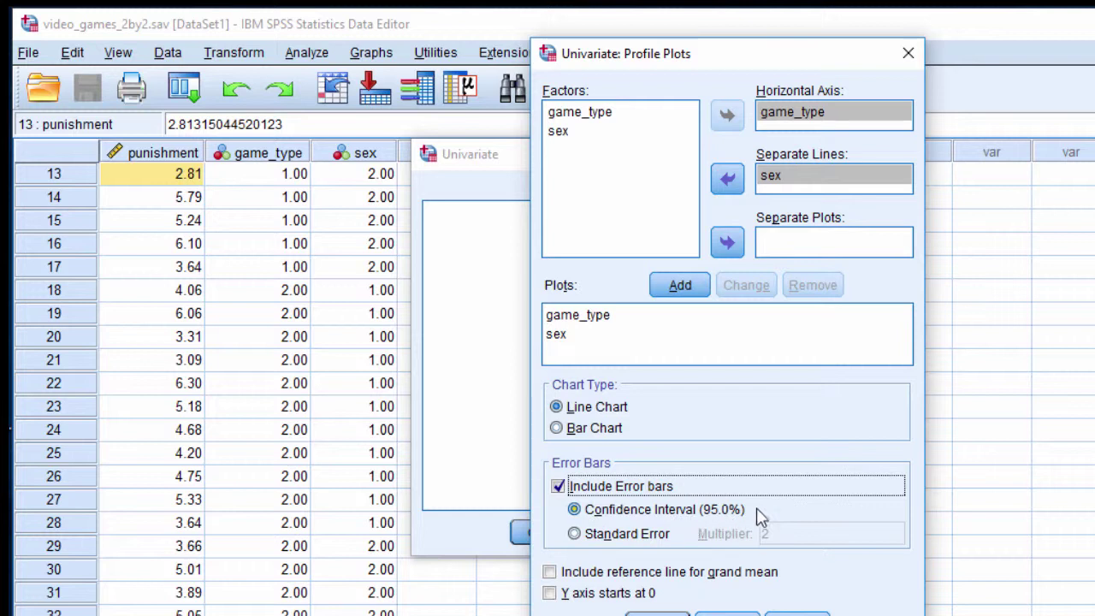
pyautogui.click(637, 535)
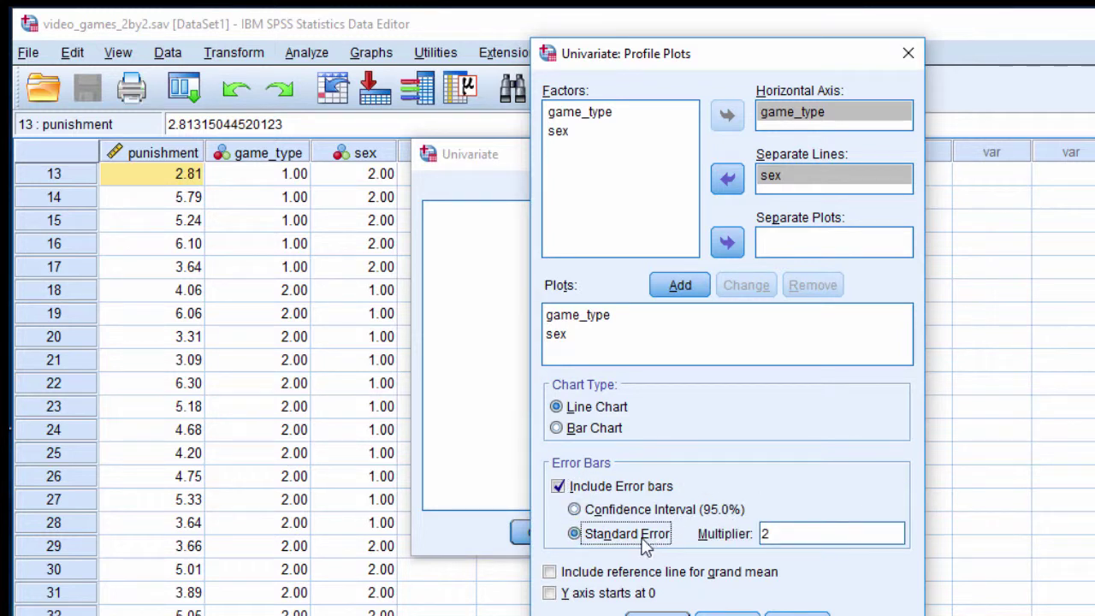
pyautogui.click(640, 511)
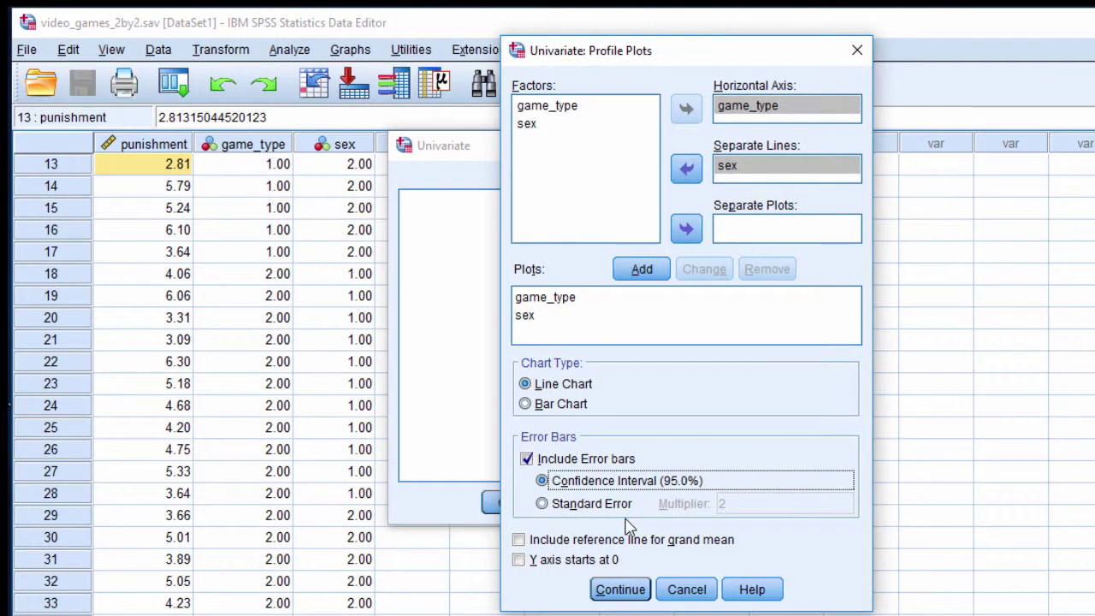
# - Add the game_type*sex interaction plot, with separate lines for sex, to the plot list and accept the profile plot settings
pyautogui.click(620, 591)
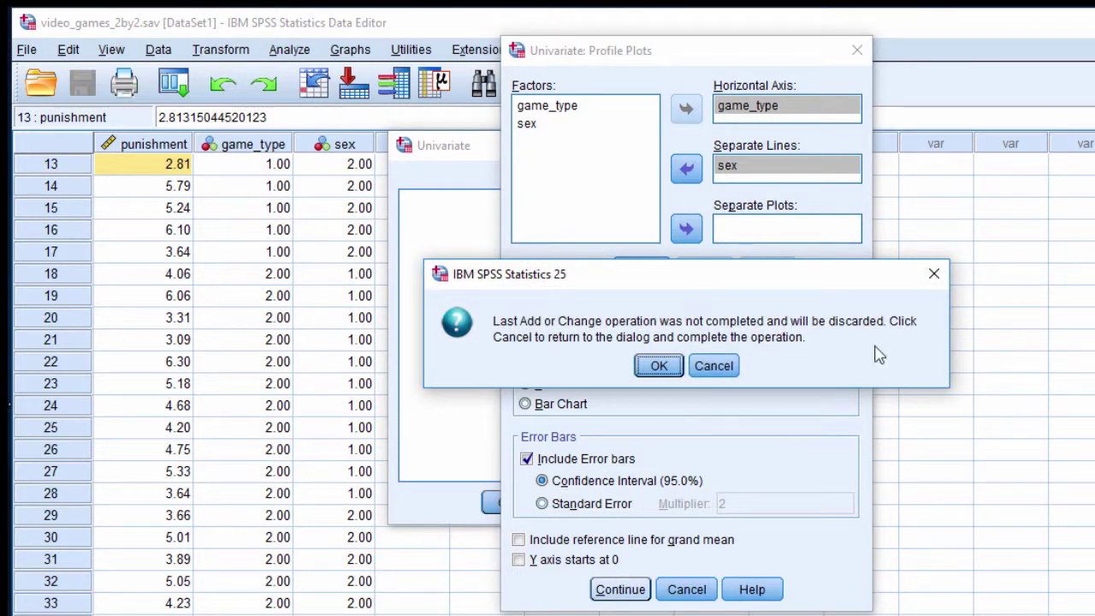
pyautogui.press('Return')
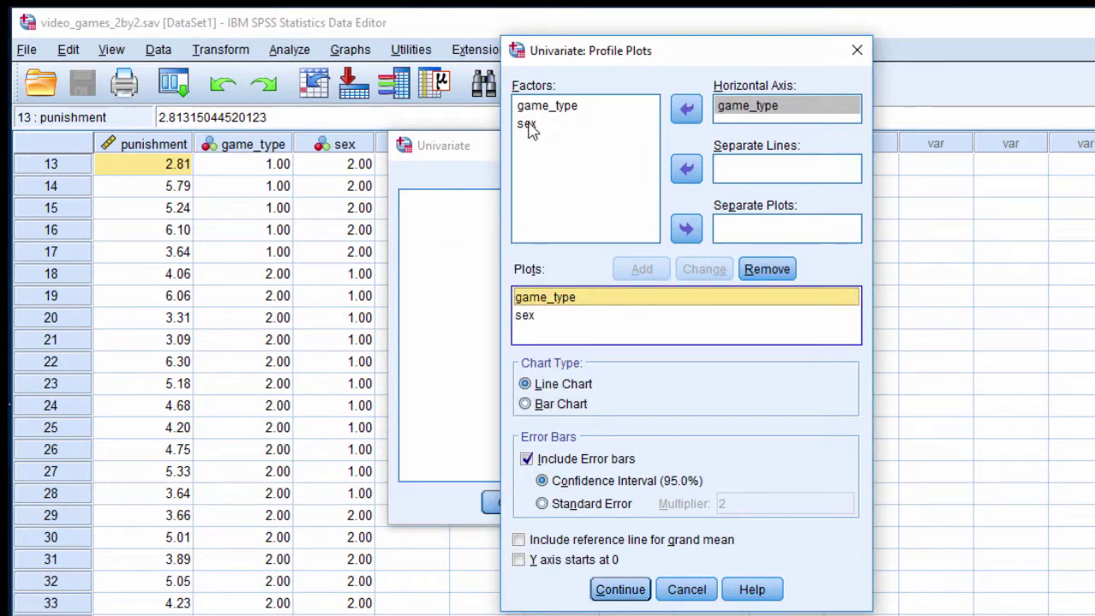
pyautogui.click(527, 125)
pyautogui.click(686, 172)
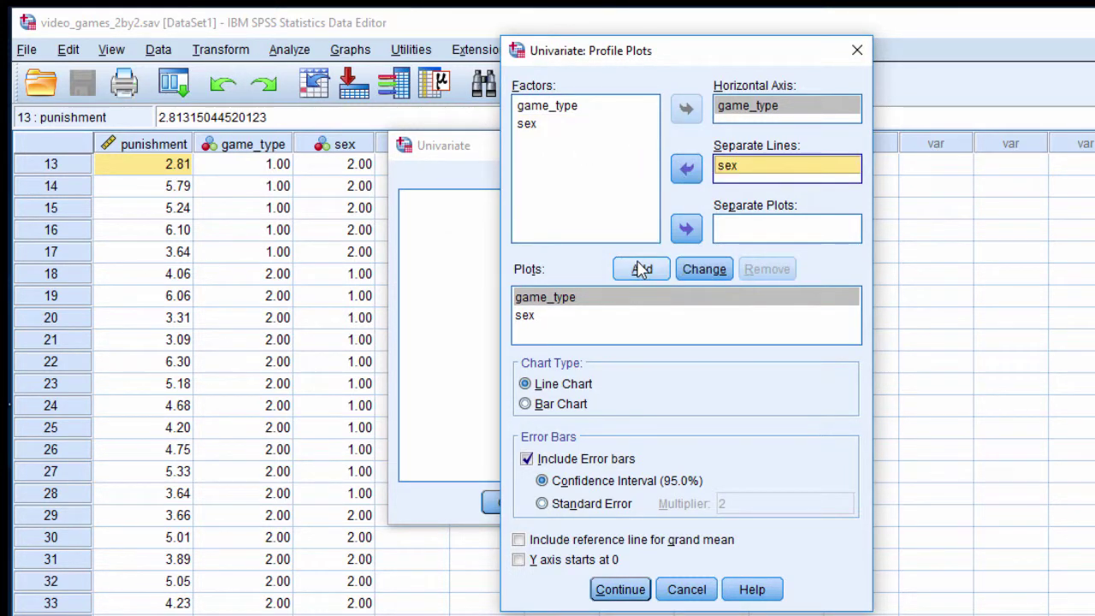
pyautogui.click(642, 272)
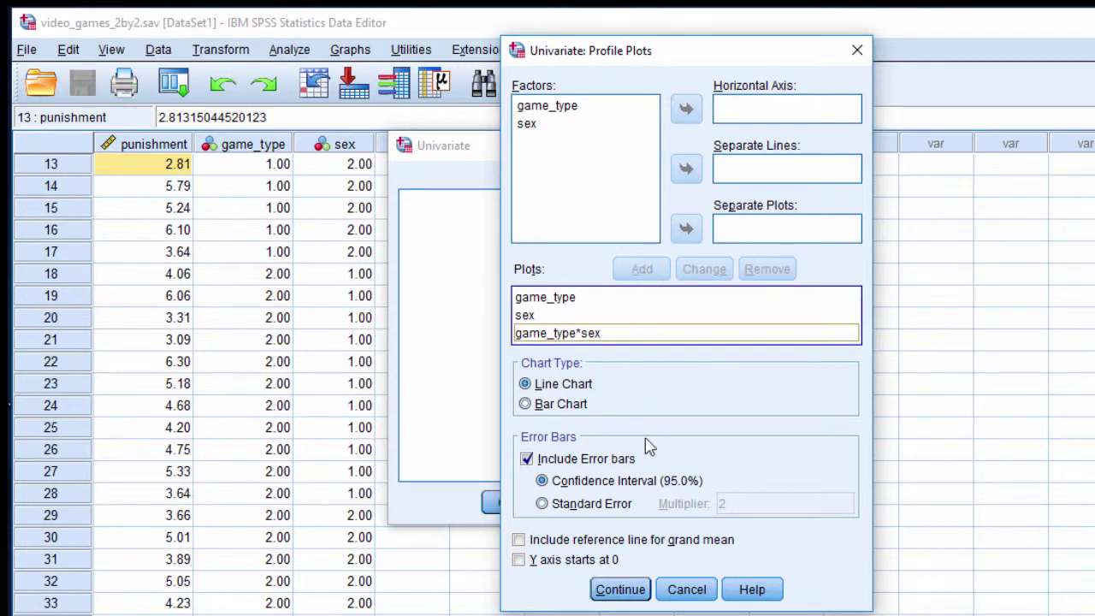
pyautogui.click(621, 590)
# - Leave the post hoc tests empty and request estimated marginal means for game_type, sex and game_type*sex
pyautogui.click(802, 268)
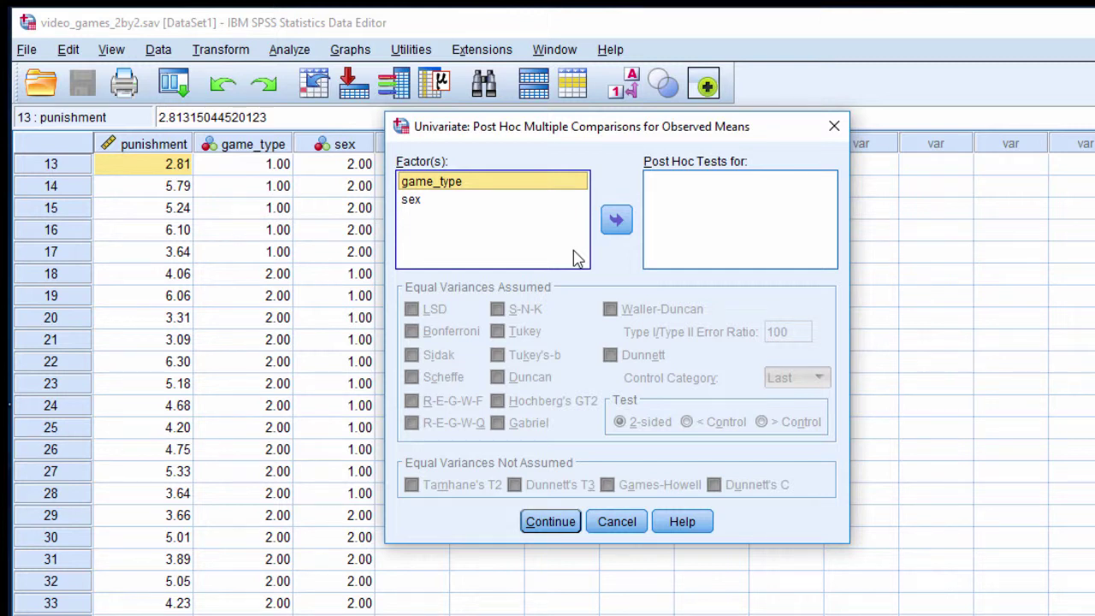
pyautogui.click(560, 523)
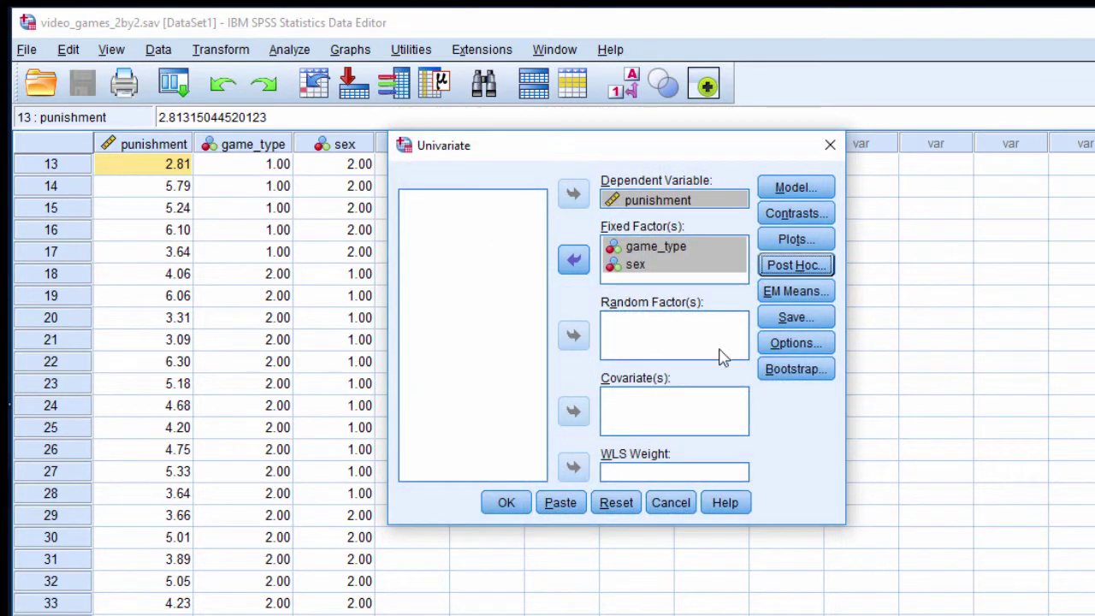
pyautogui.click(796, 292)
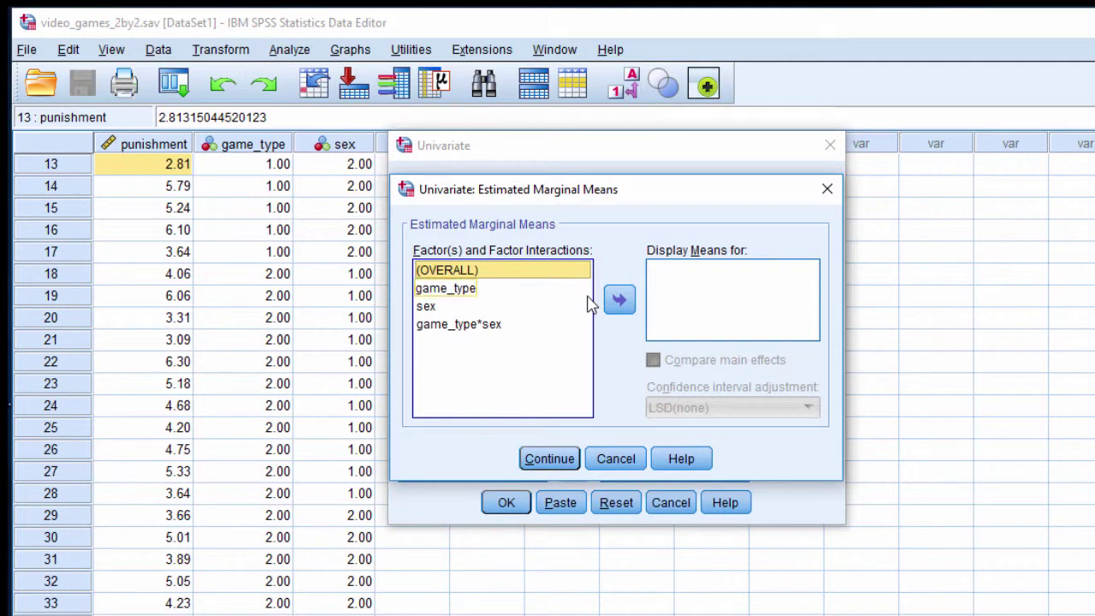
pyautogui.click(482, 296)
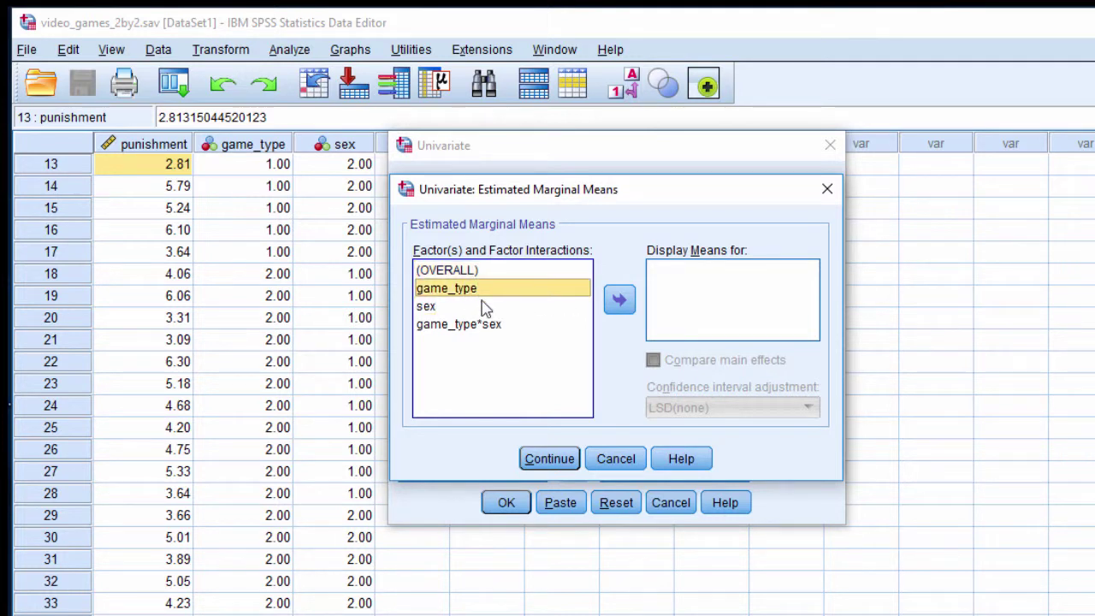
pyautogui.click(621, 301)
pyautogui.click(440, 306)
pyautogui.click(620, 301)
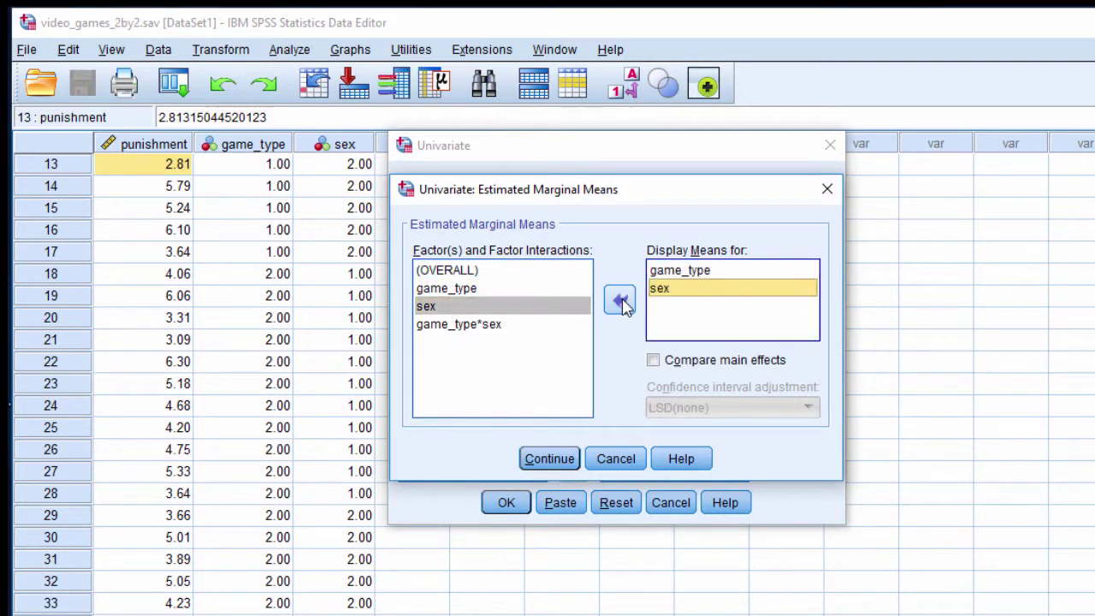
pyautogui.click(571, 324)
pyautogui.click(627, 311)
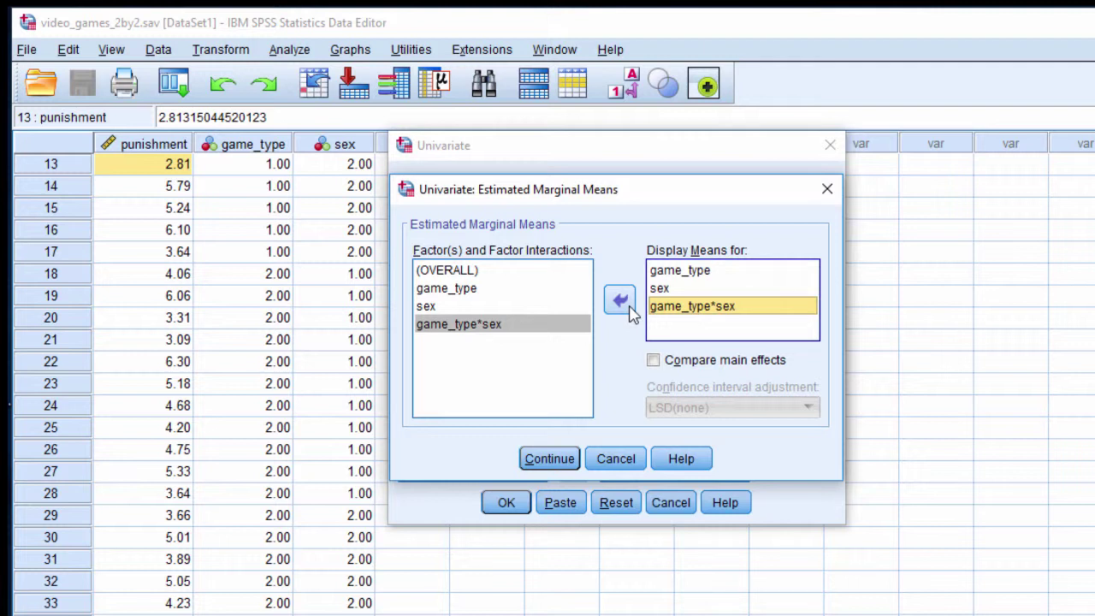
pyautogui.click(692, 308)
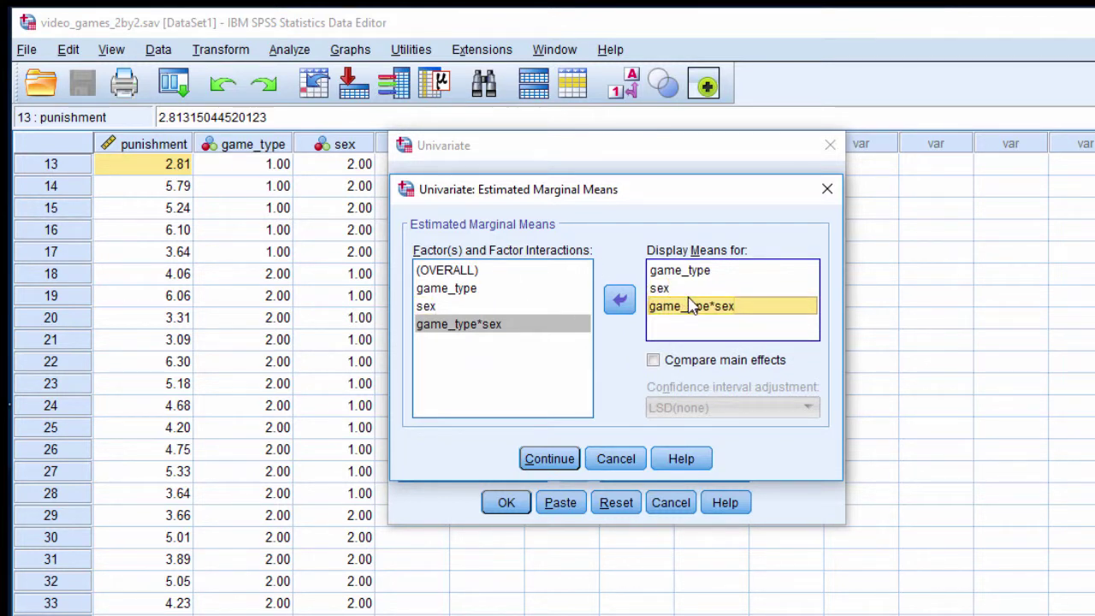
pyautogui.click(562, 467)
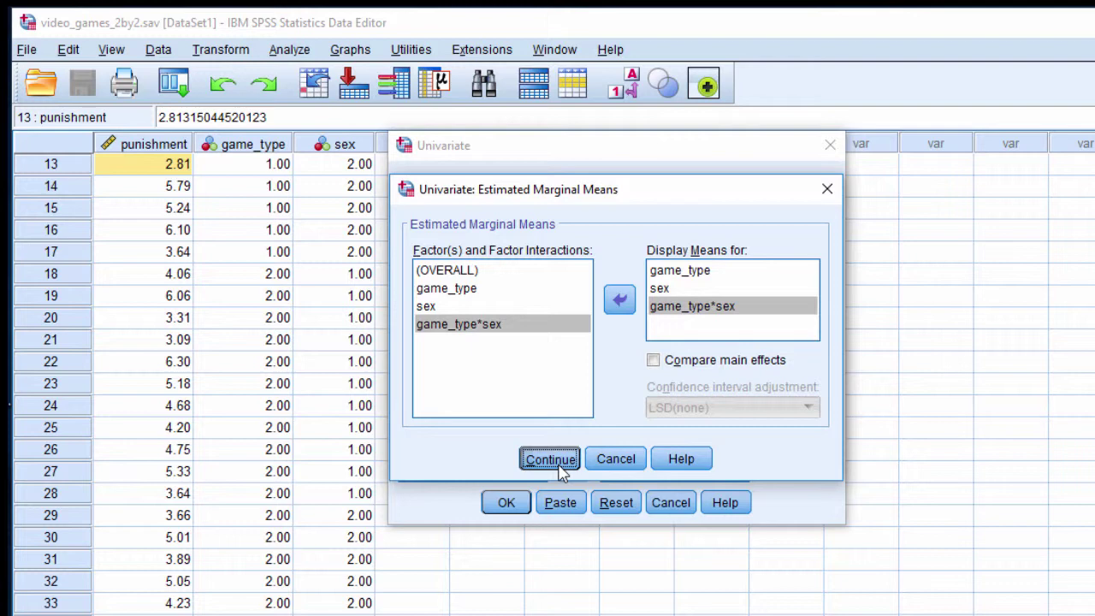
pyautogui.click(551, 460)
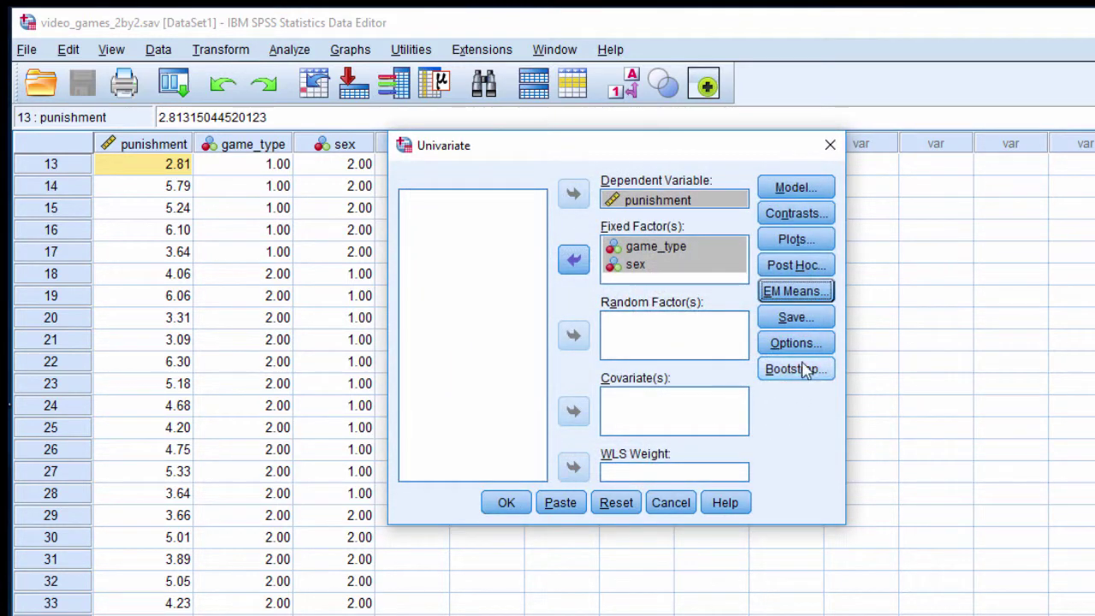
# - Leave the save settings empty and request descriptive statistics, estimates of effect size, observed power and homogeneity tests
pyautogui.click(812, 318)
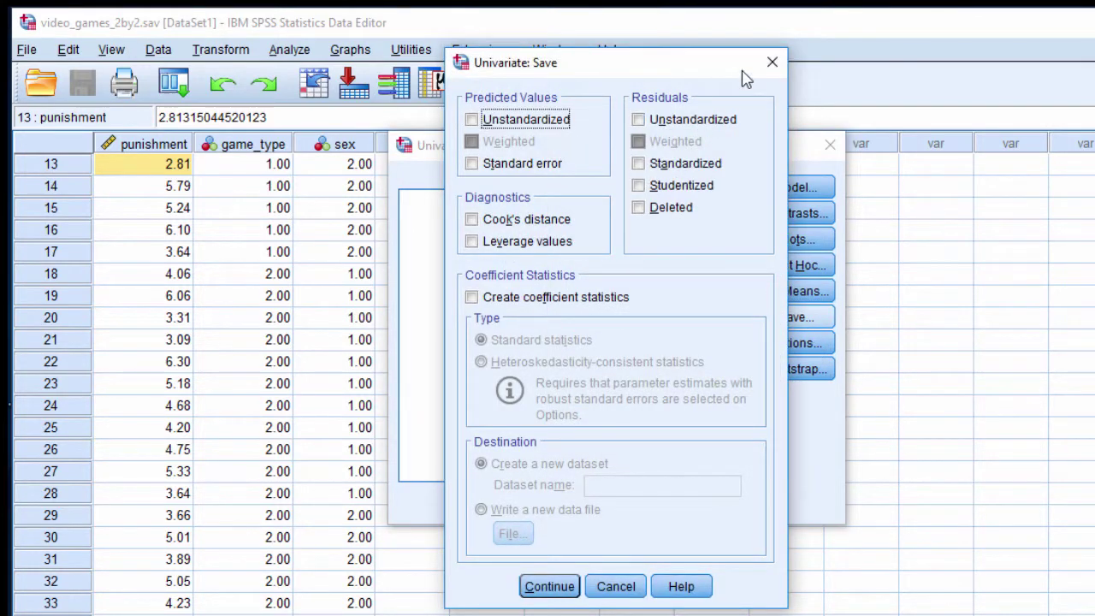
pyautogui.click(773, 62)
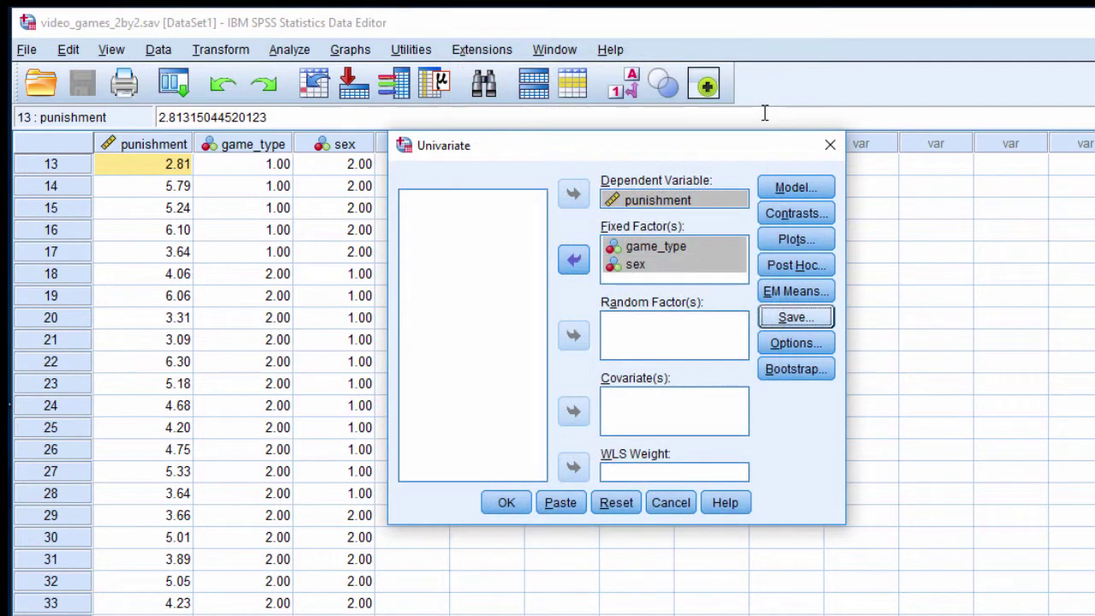
pyautogui.click(783, 345)
pyautogui.click(550, 187)
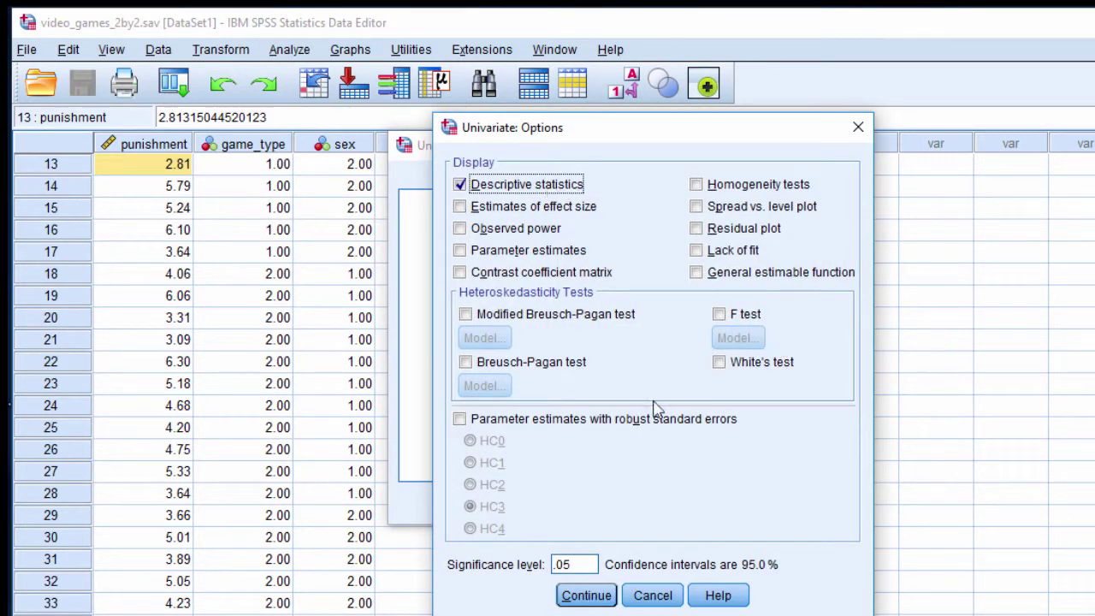
pyautogui.click(558, 208)
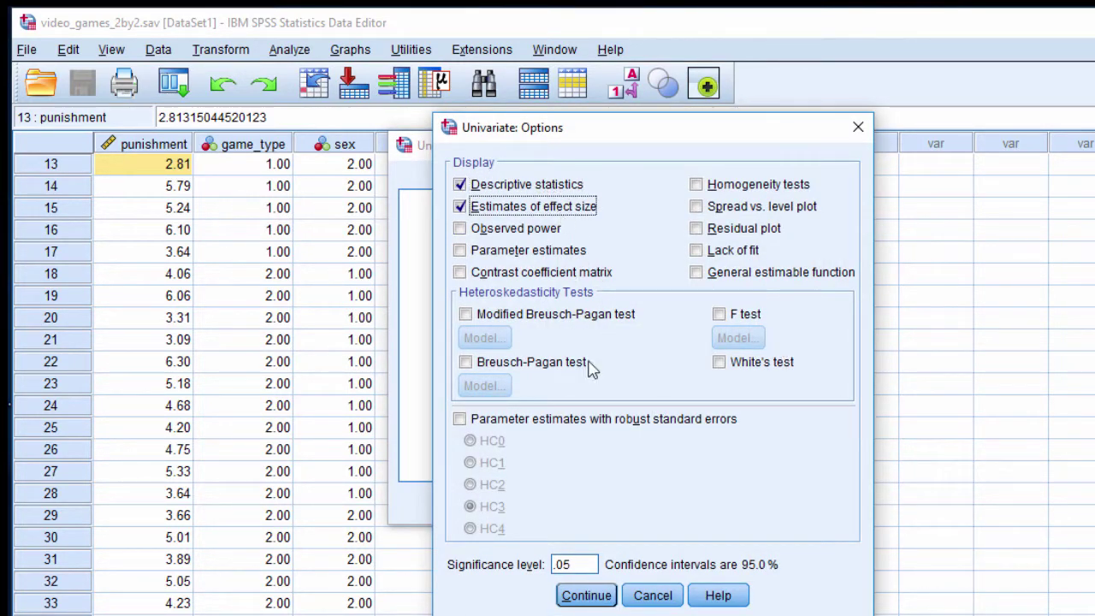
pyautogui.click(537, 238)
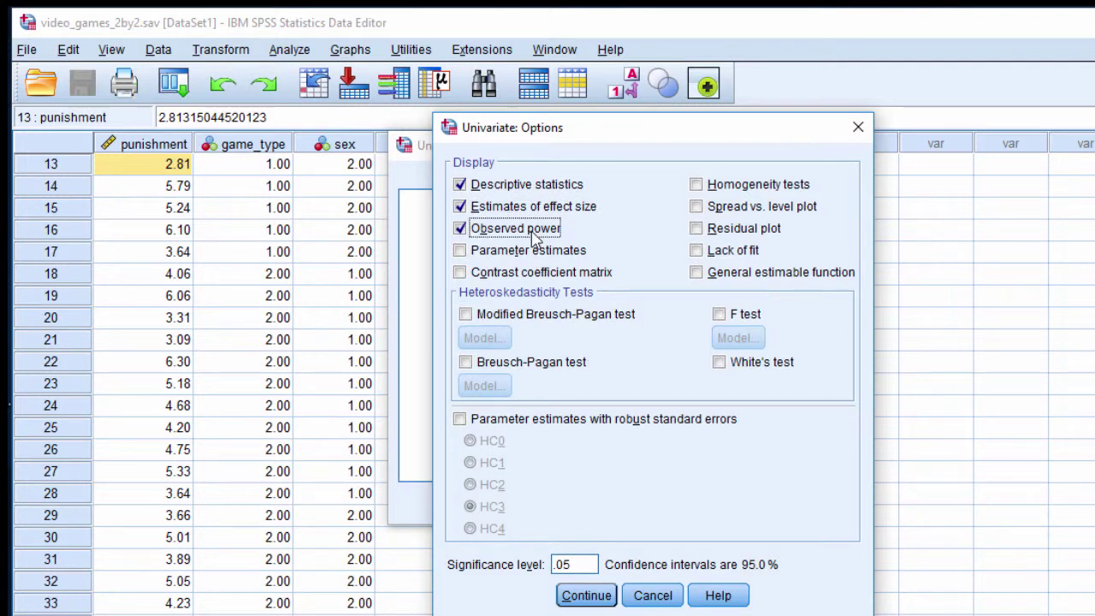
pyautogui.click(713, 188)
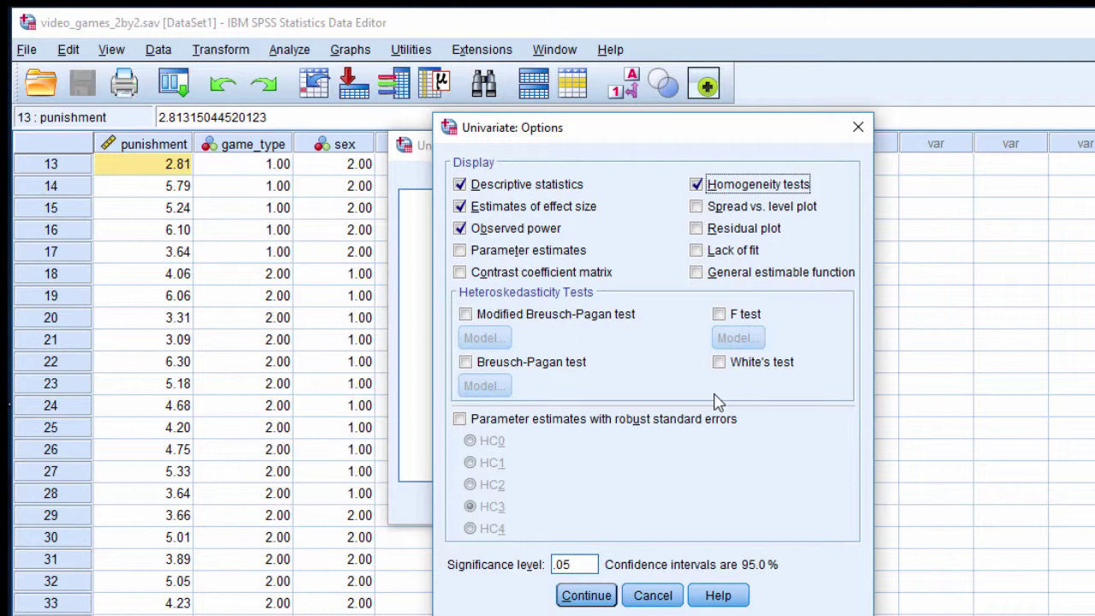
pyautogui.click(593, 594)
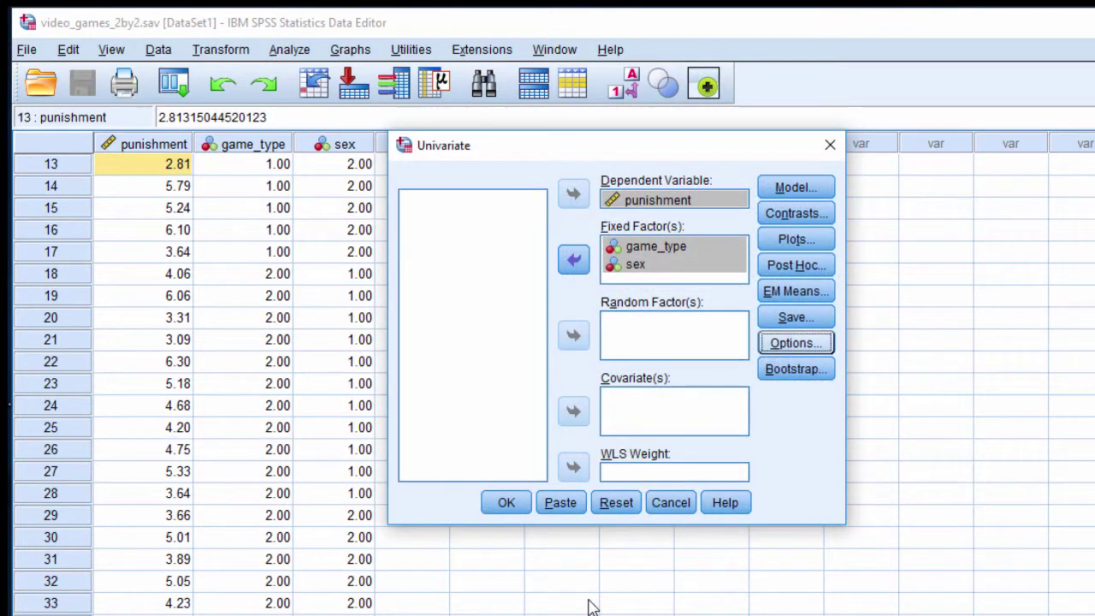
# - Leave bootstrapping off and run the univariate analysis
pyautogui.click(796, 372)
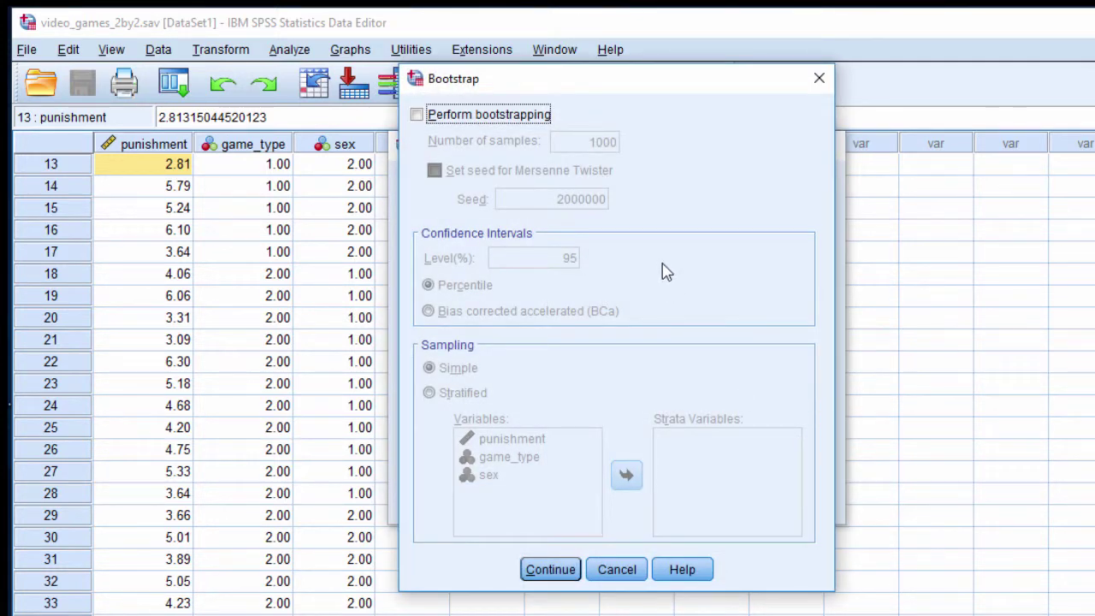
pyautogui.click(561, 570)
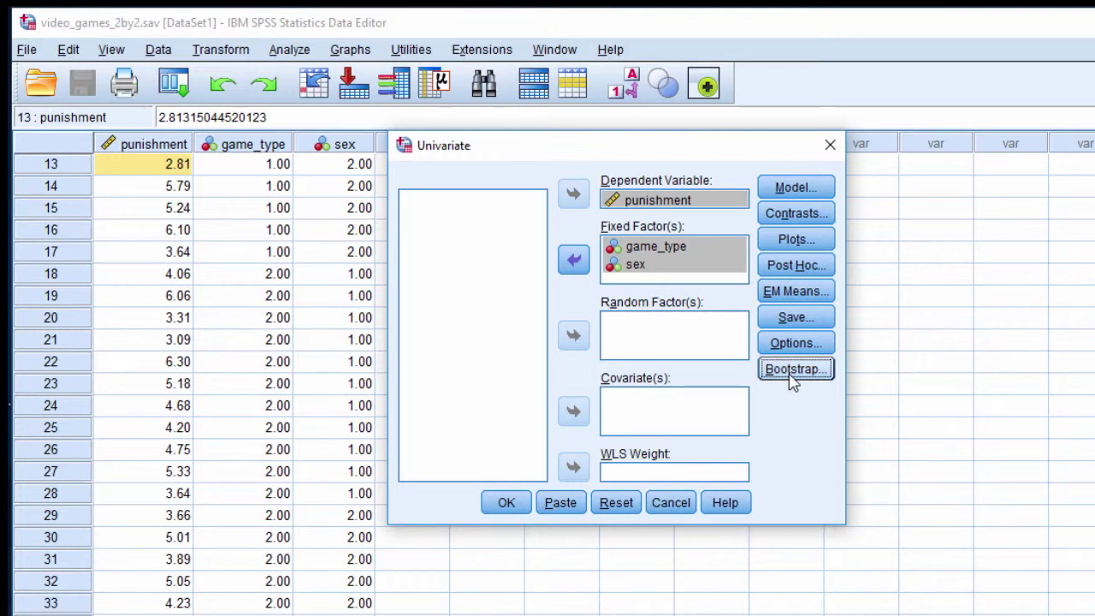
pyautogui.click(503, 505)
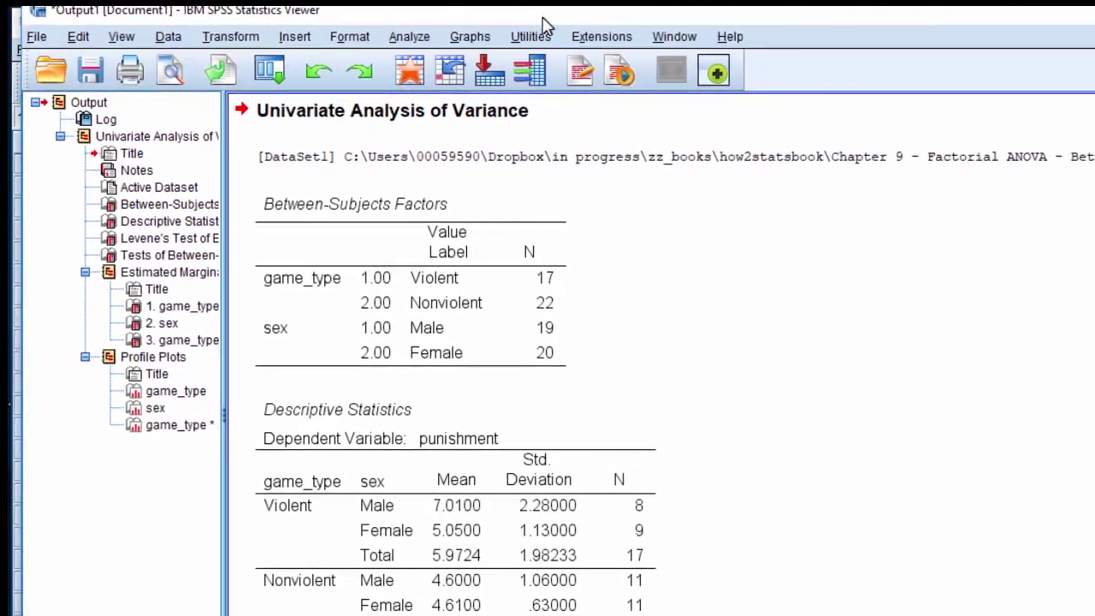
# - Examine the between-subjects factors, the descriptive statistics for punishment and Levene's test of equality of error variances in the output
pyautogui.click(525, 286)
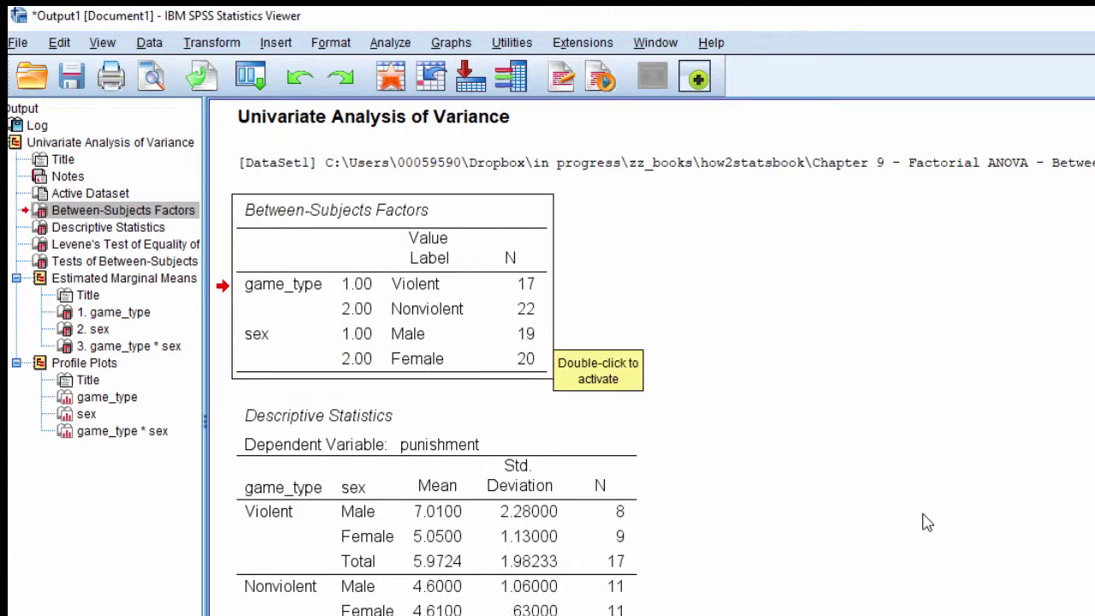
pyautogui.scroll(-2, 927, 522)
pyautogui.click(510, 462)
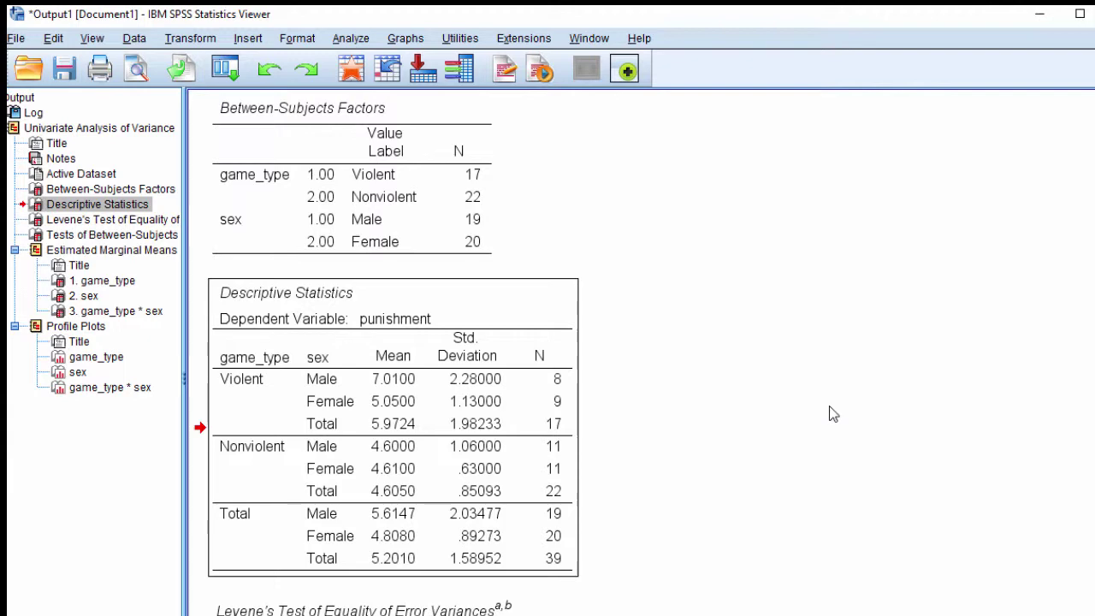
pyautogui.scroll(-5, 832, 412)
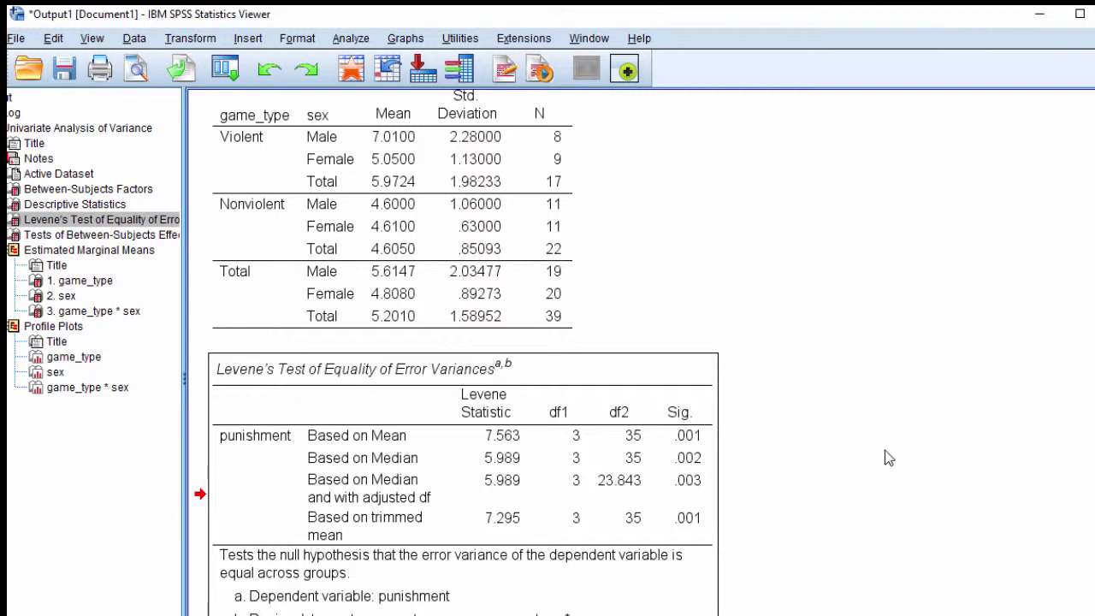
# - Examine the tests of between-subjects effects for game_type, sex and their interaction, comparing them with the group means in the descriptive statistics
pyautogui.scroll(-8, 914, 484)
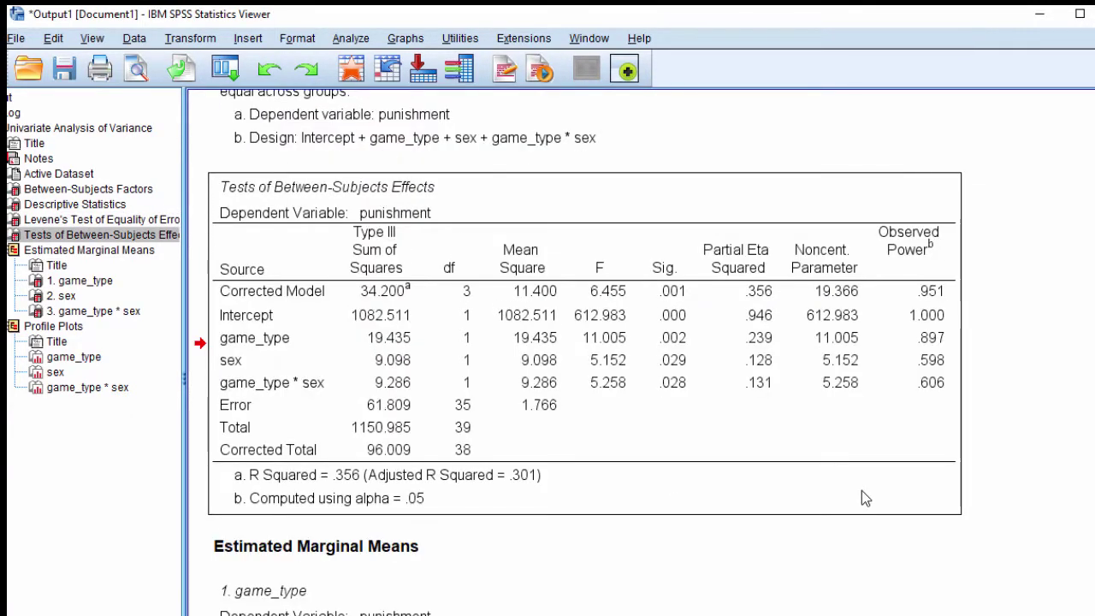
pyautogui.click(862, 491)
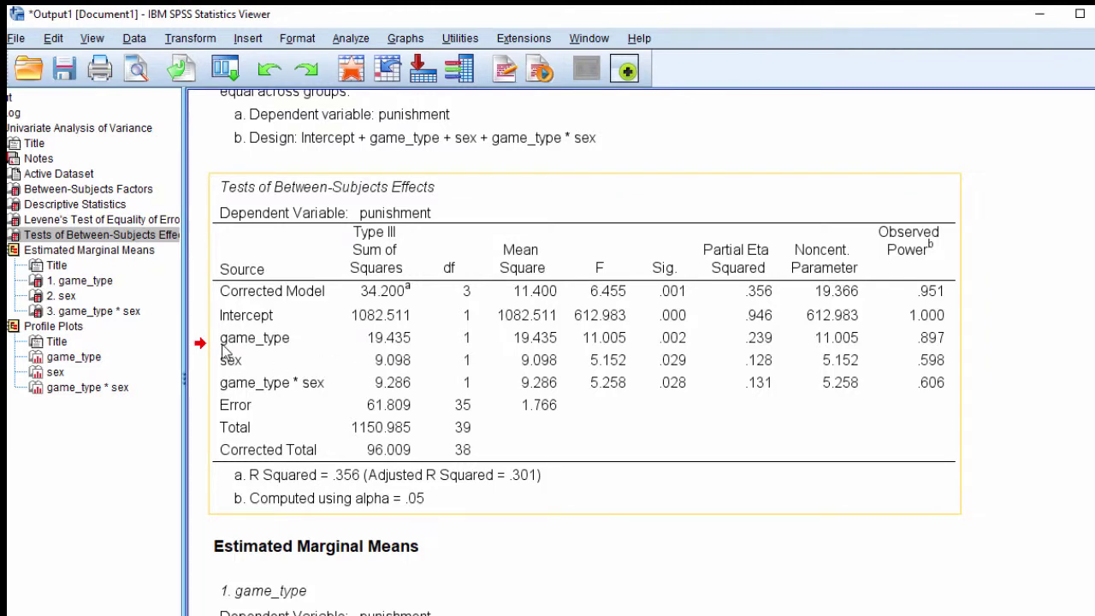
pyautogui.scroll(10, 252, 351)
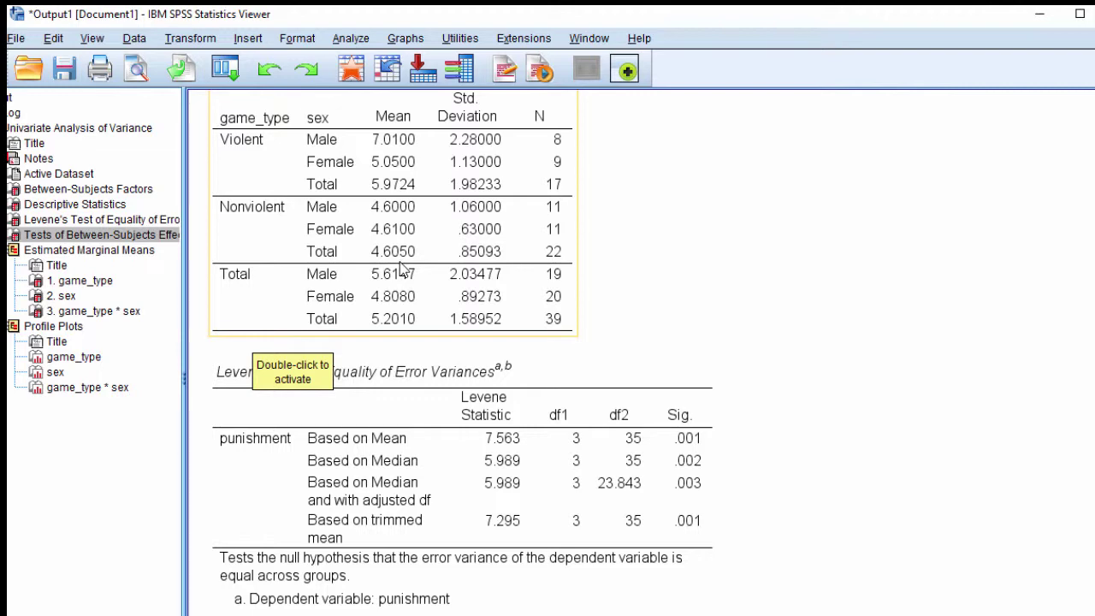
pyautogui.scroll(-5, 401, 271)
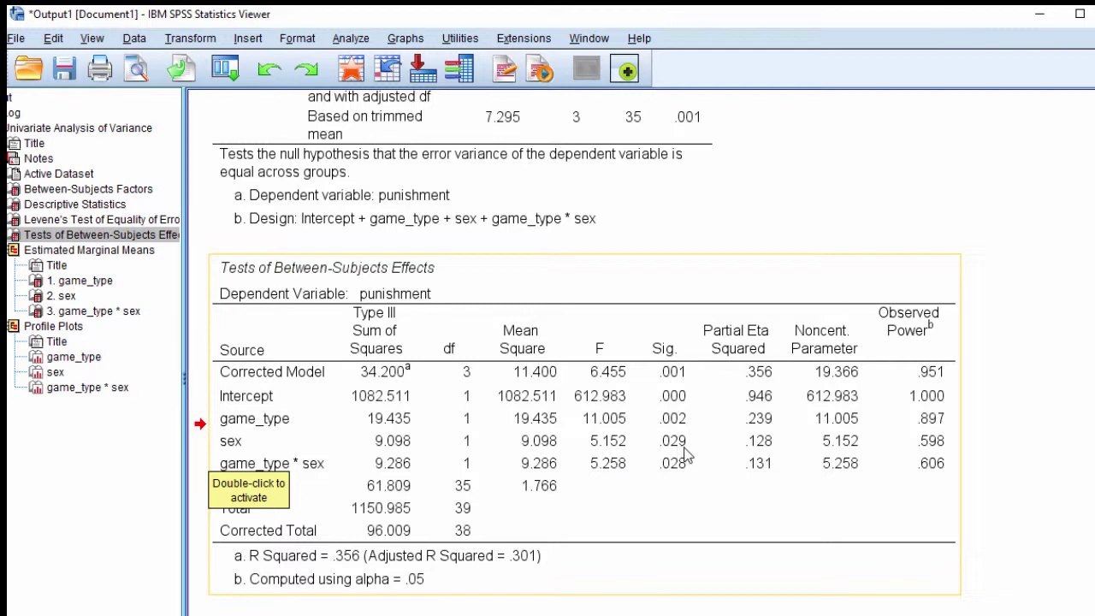
pyautogui.scroll(10, 685, 453)
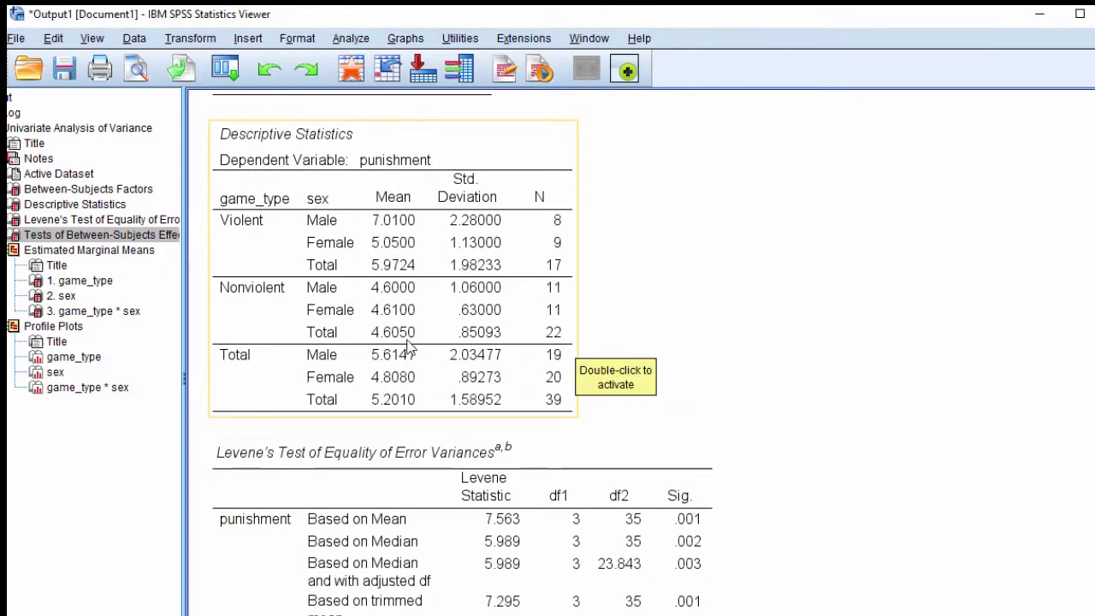
pyautogui.scroll(-2, 856, 555)
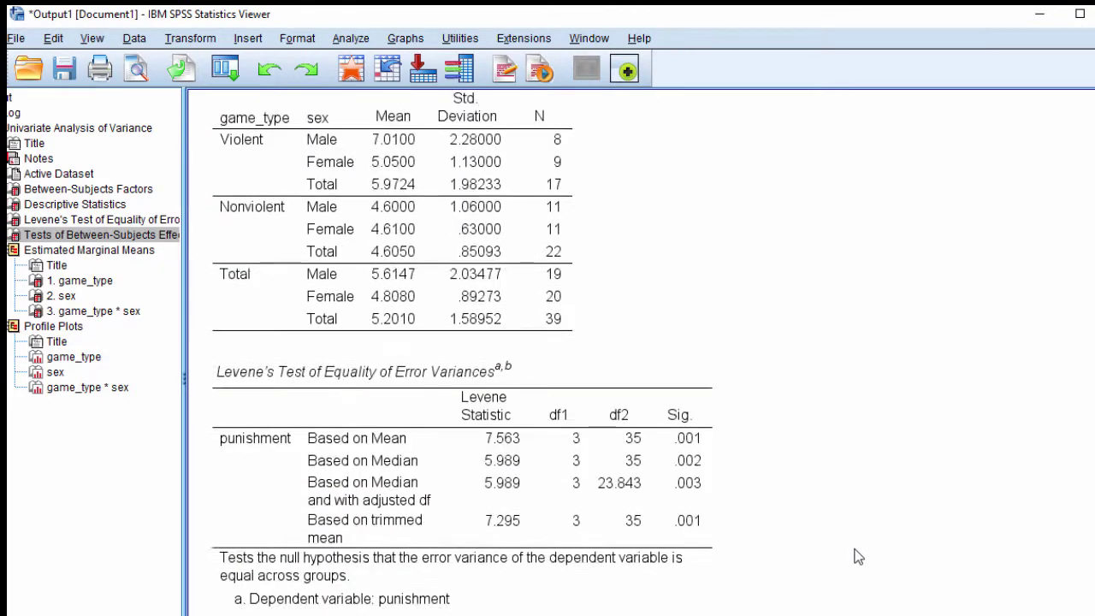
# - Examine Levene's test and the tests of between-subjects effects alongside the descriptive statistics for punishment
pyautogui.scroll(-6, 858, 556)
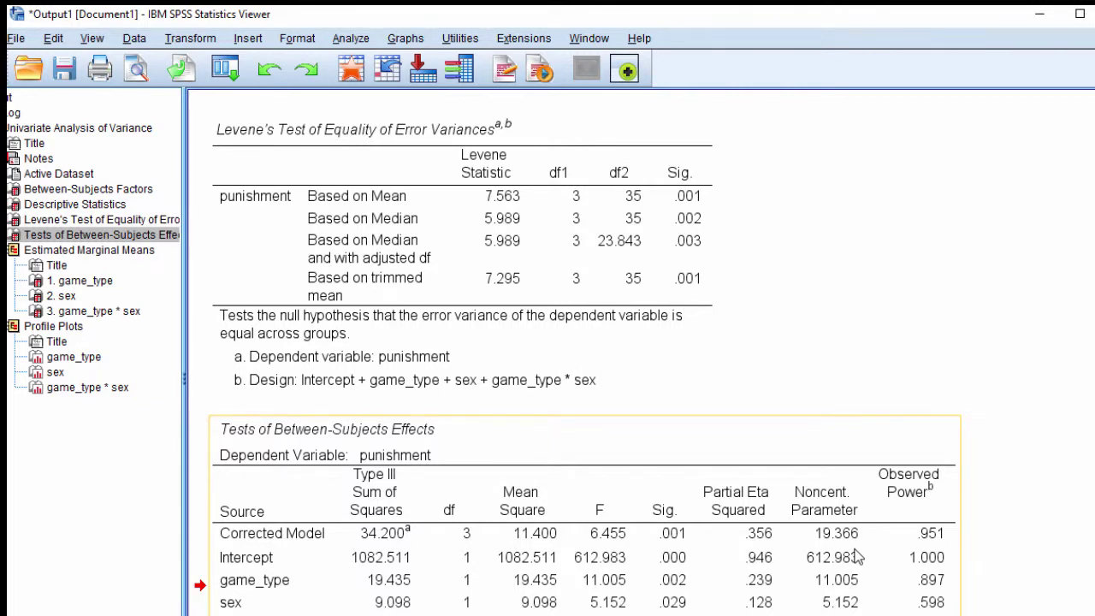
pyautogui.scroll(8, 858, 557)
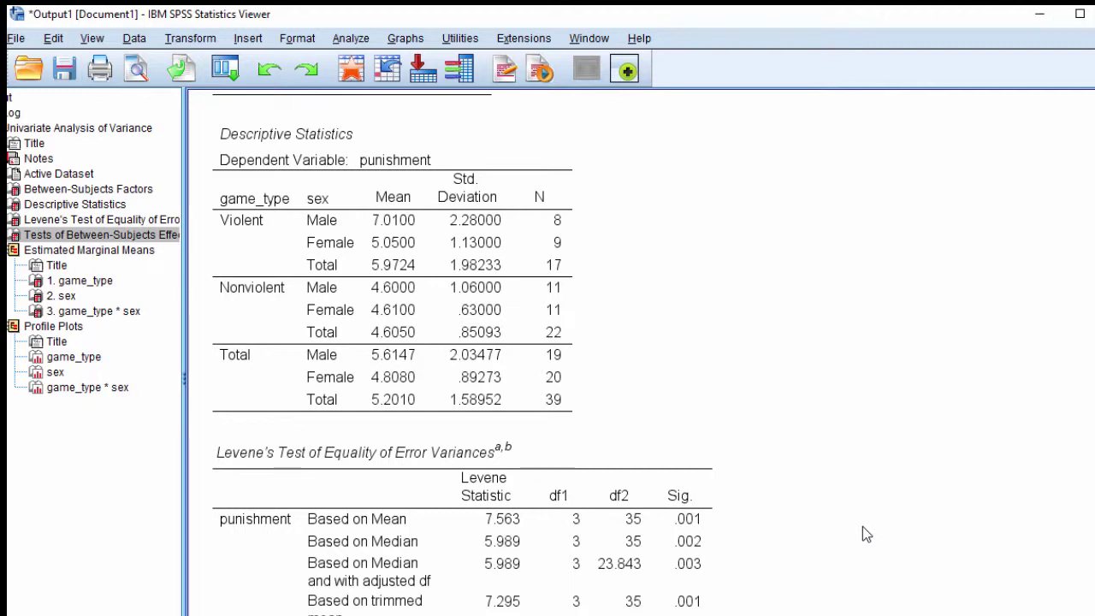
pyautogui.scroll(-6, 863, 526)
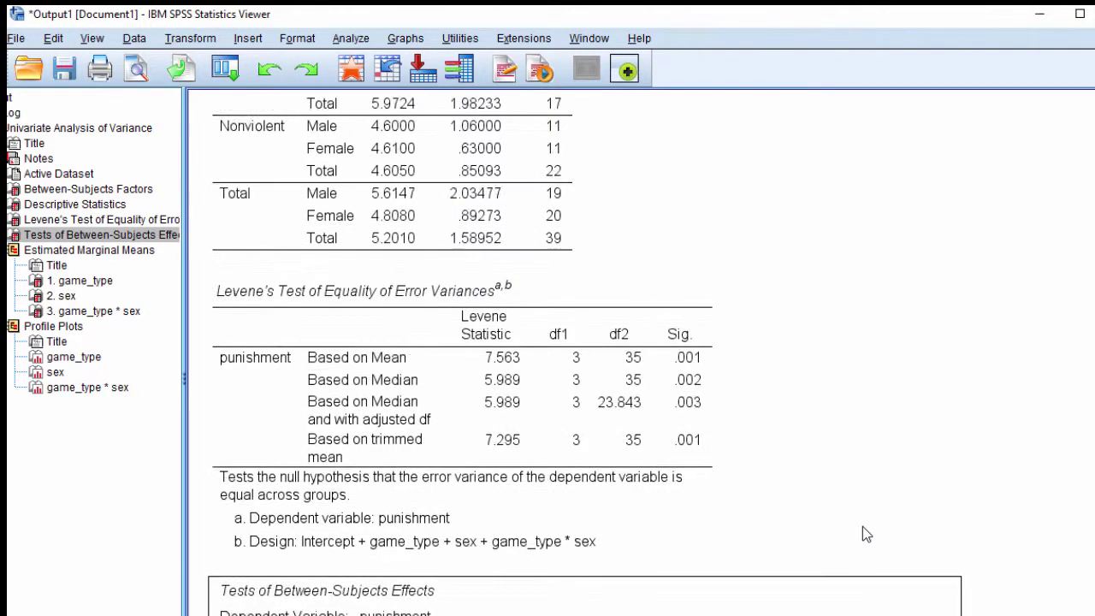
pyautogui.scroll(-1, 865, 533)
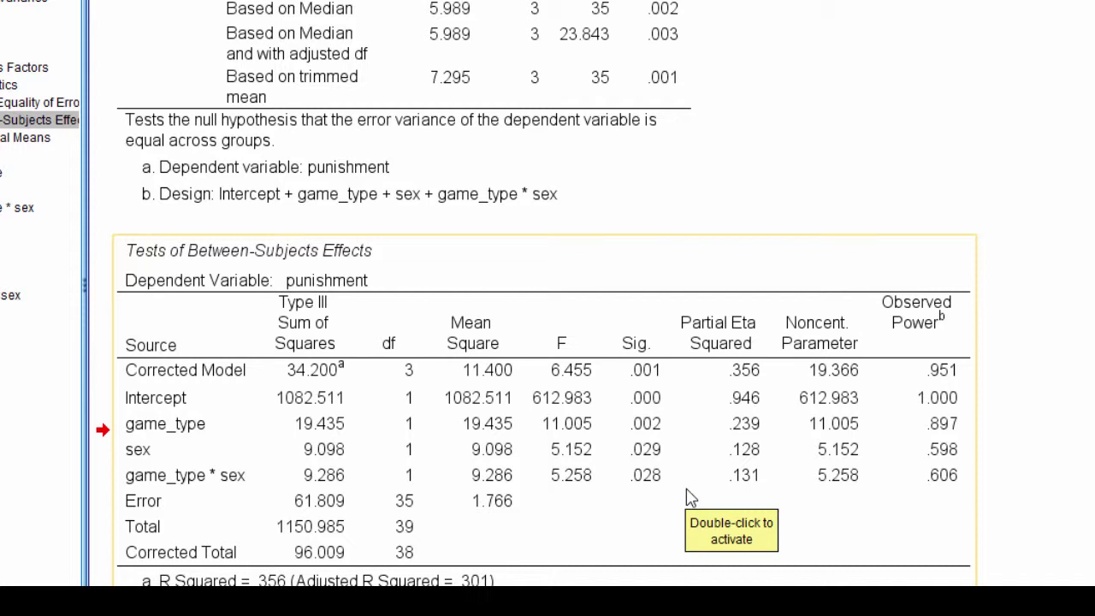
pyautogui.scroll(3, 691, 496)
pyautogui.click(559, 152)
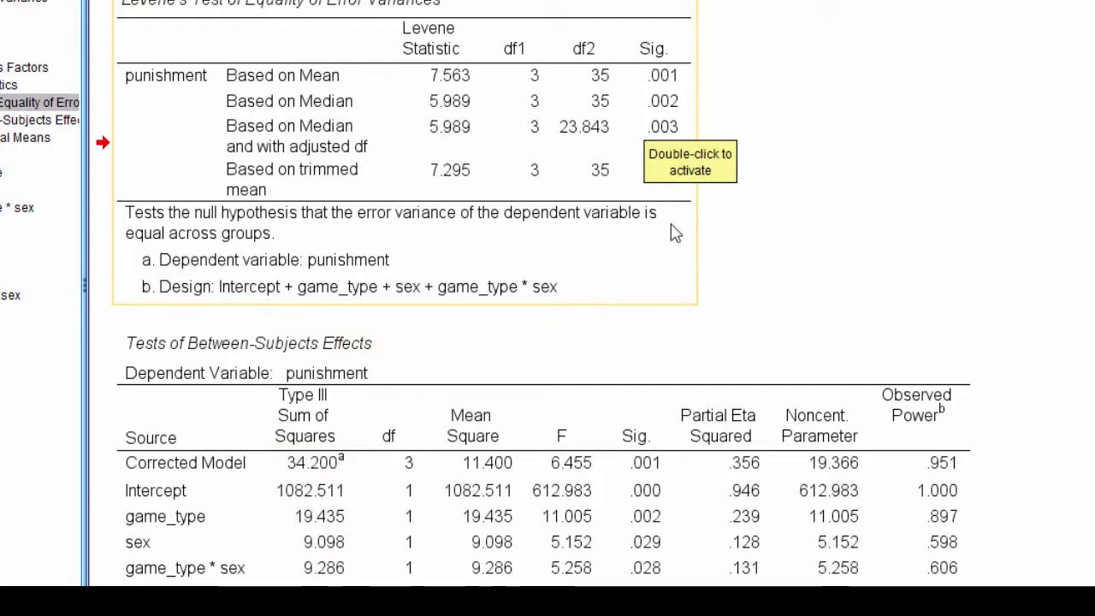
pyautogui.scroll(6, 675, 233)
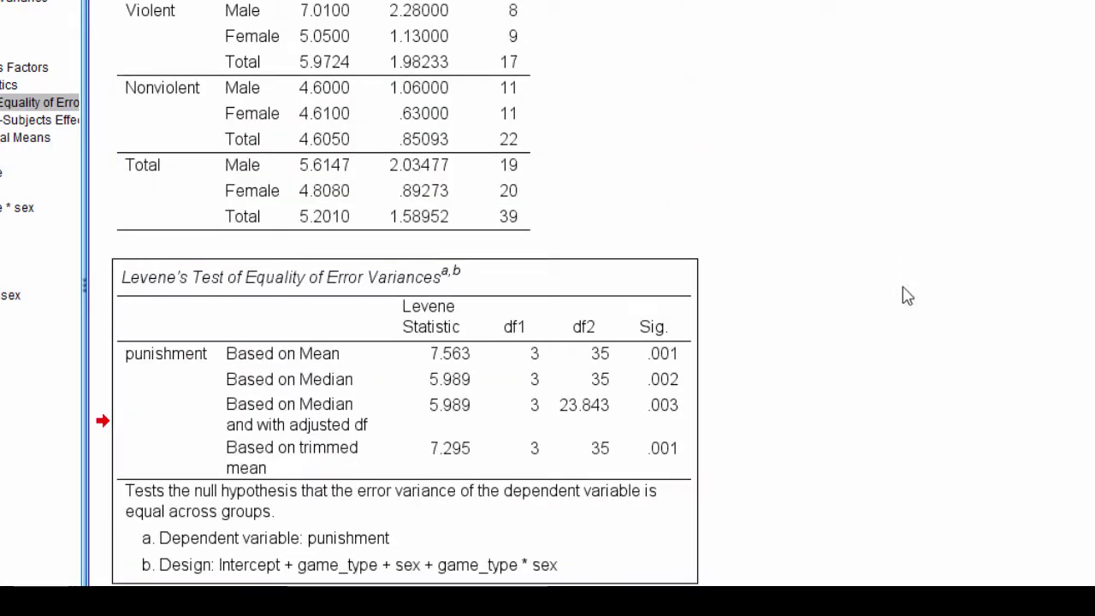
pyautogui.scroll(-6, 868, 374)
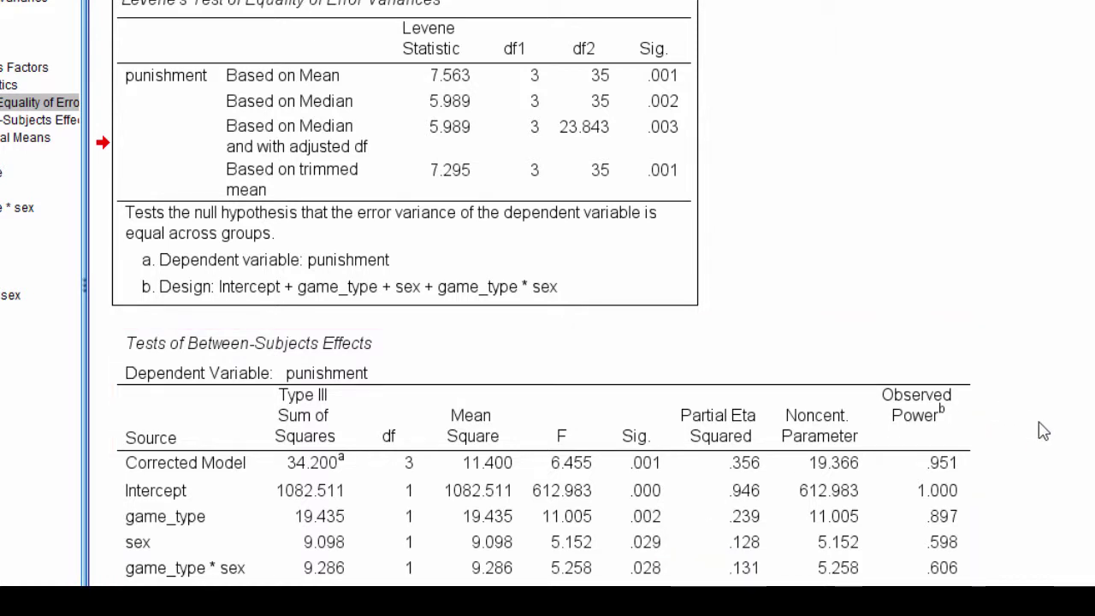
pyautogui.scroll(-2, 1039, 424)
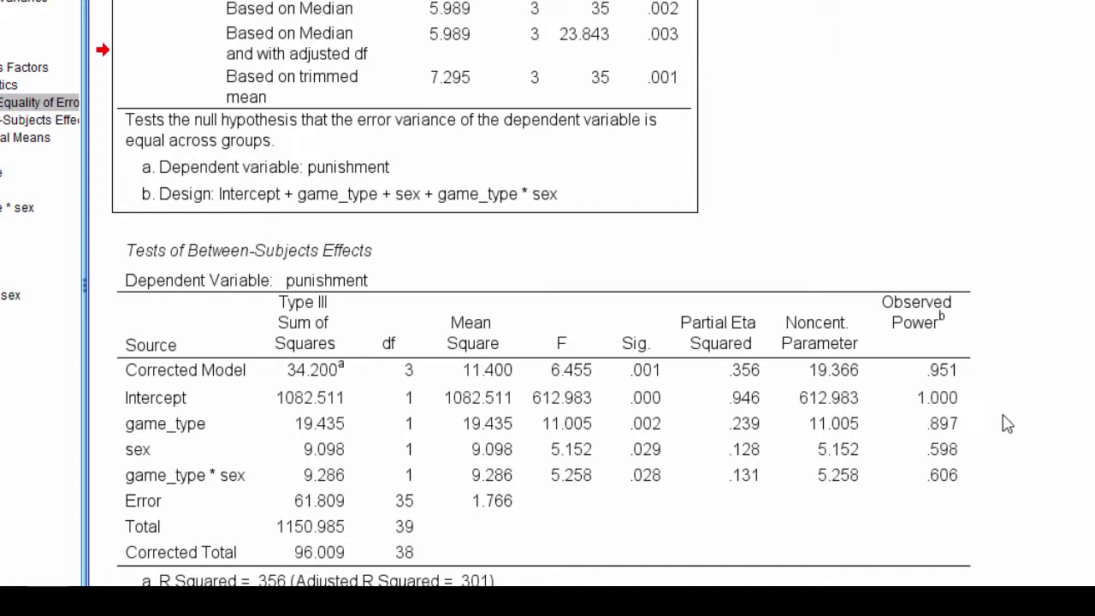
# - Delete the line connecting the Violent and Nonviolent means in the game_type profile plot and close the chart editor
pyautogui.scroll(-10, 1006, 423)
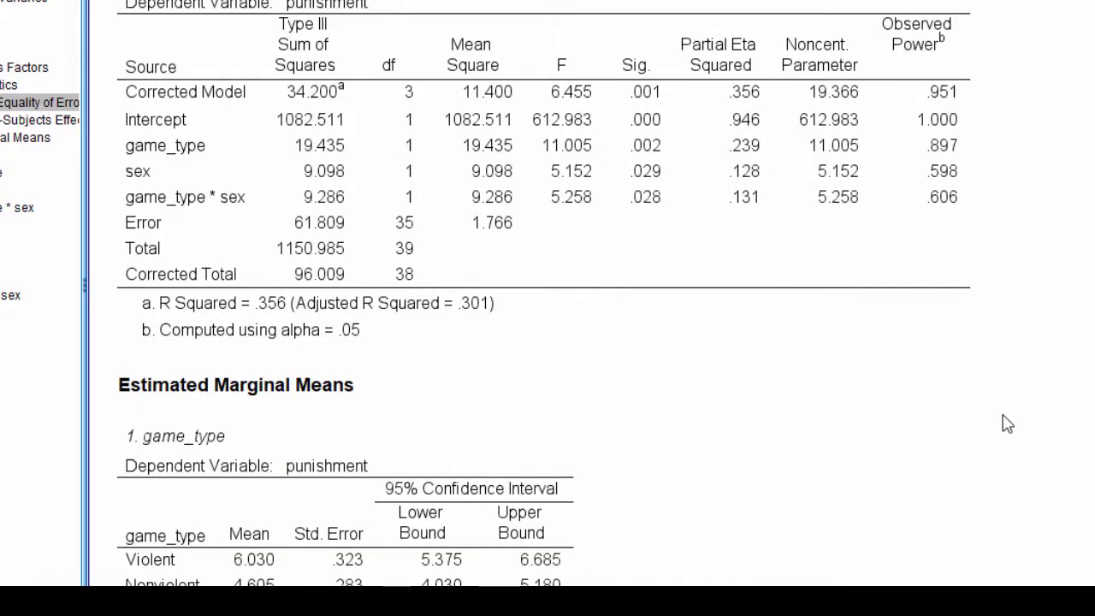
pyautogui.scroll(-15, 1005, 423)
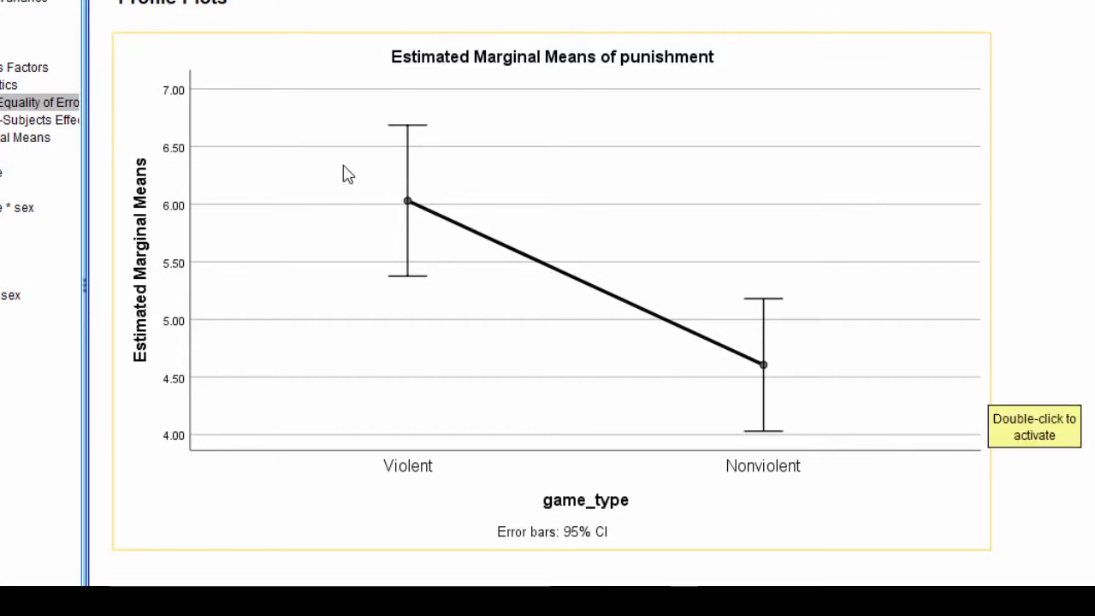
pyautogui.doubleClick(566, 279)
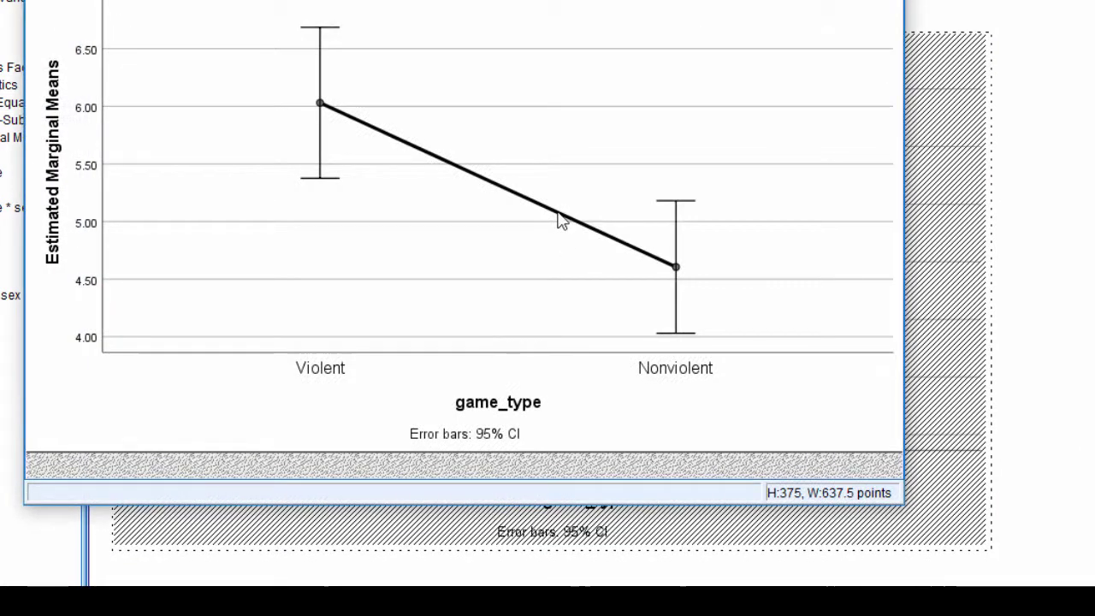
pyautogui.click(561, 221)
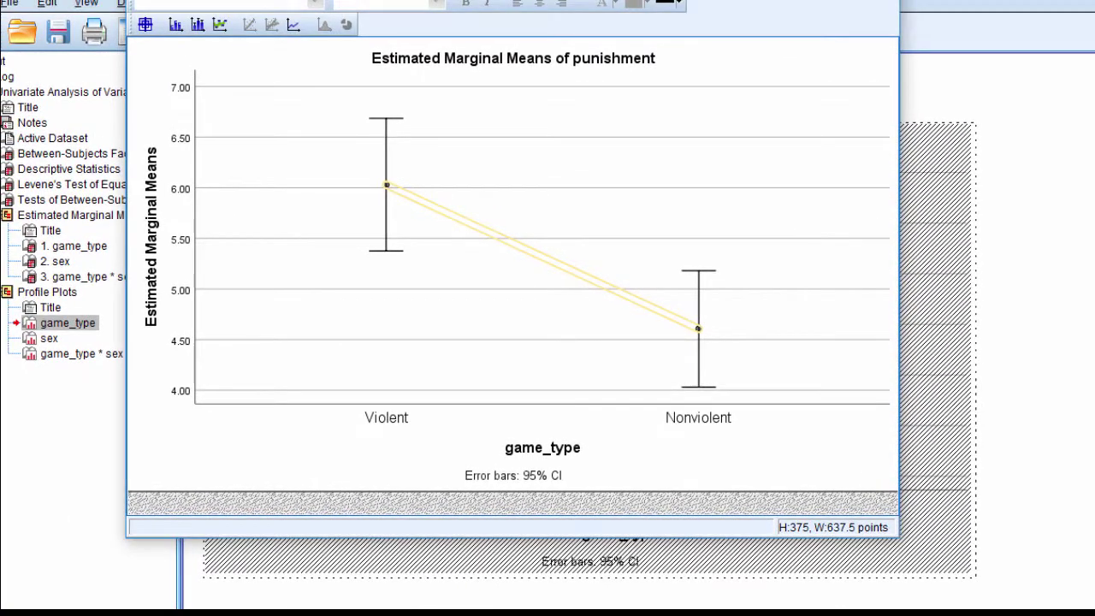
pyautogui.click(890, 2)
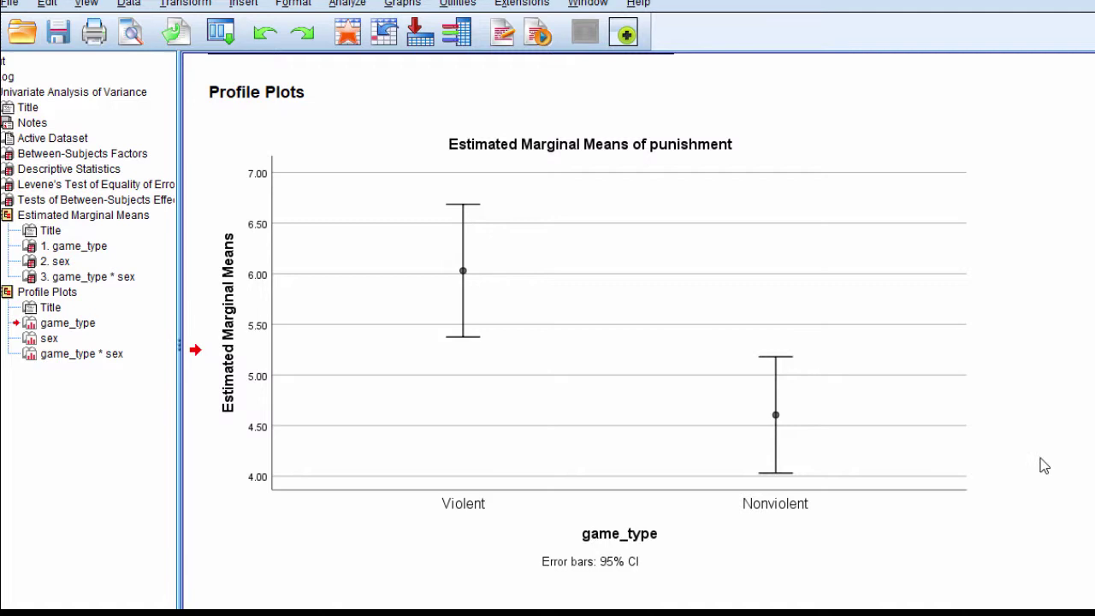
# - Examine the profile plot for sex and the interaction plot of game_type by sex, including their error bars
pyautogui.scroll(-2, 1044, 466)
pyautogui.scroll(-11, 1044, 466)
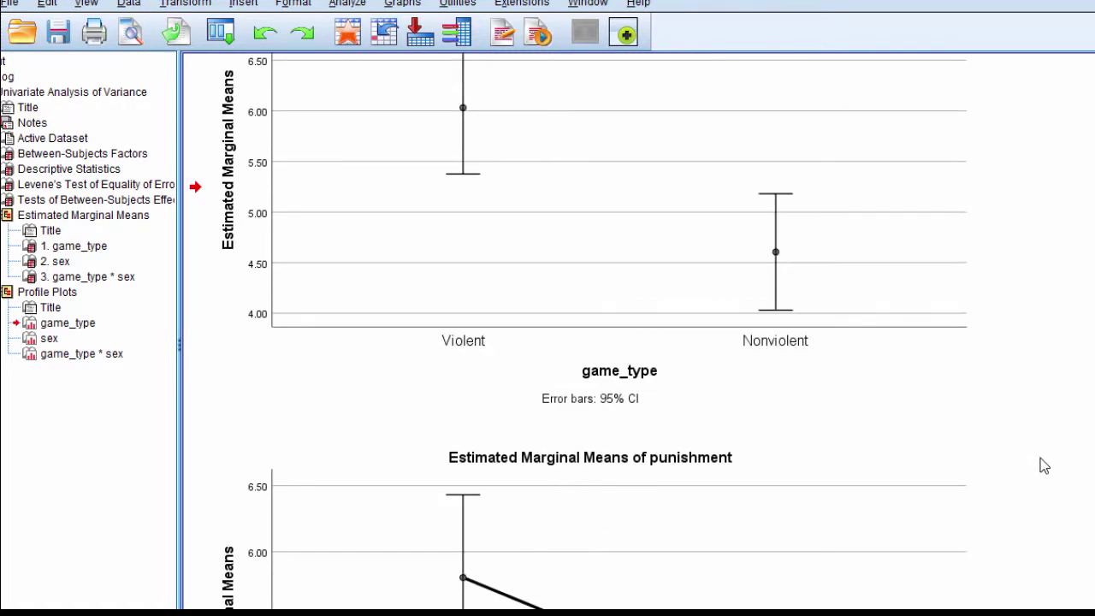
pyautogui.click(714, 393)
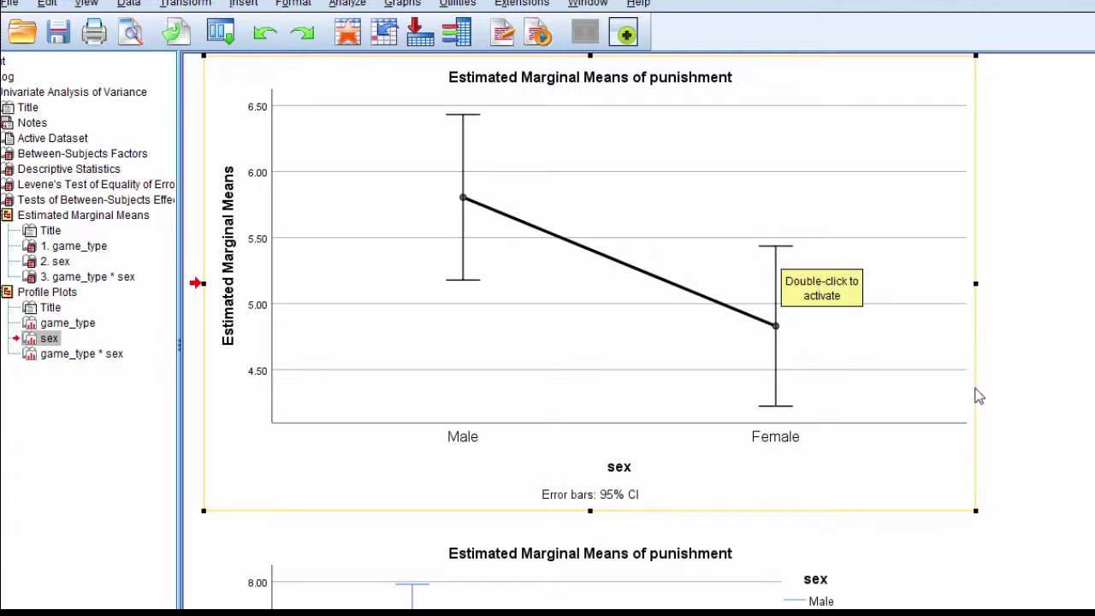
pyautogui.scroll(-5, 1065, 449)
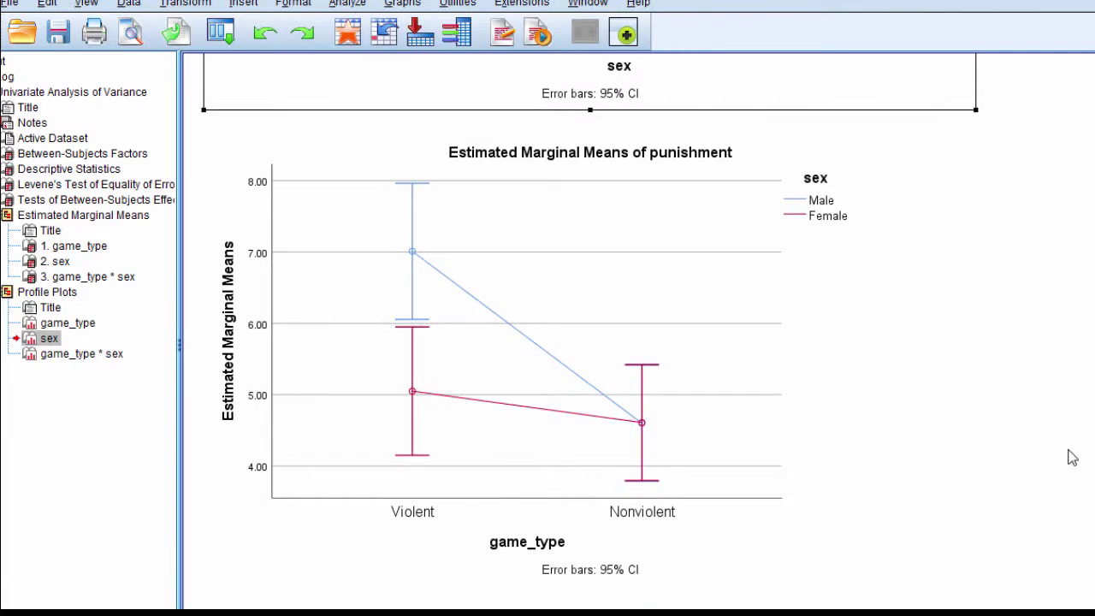
pyautogui.click(481, 285)
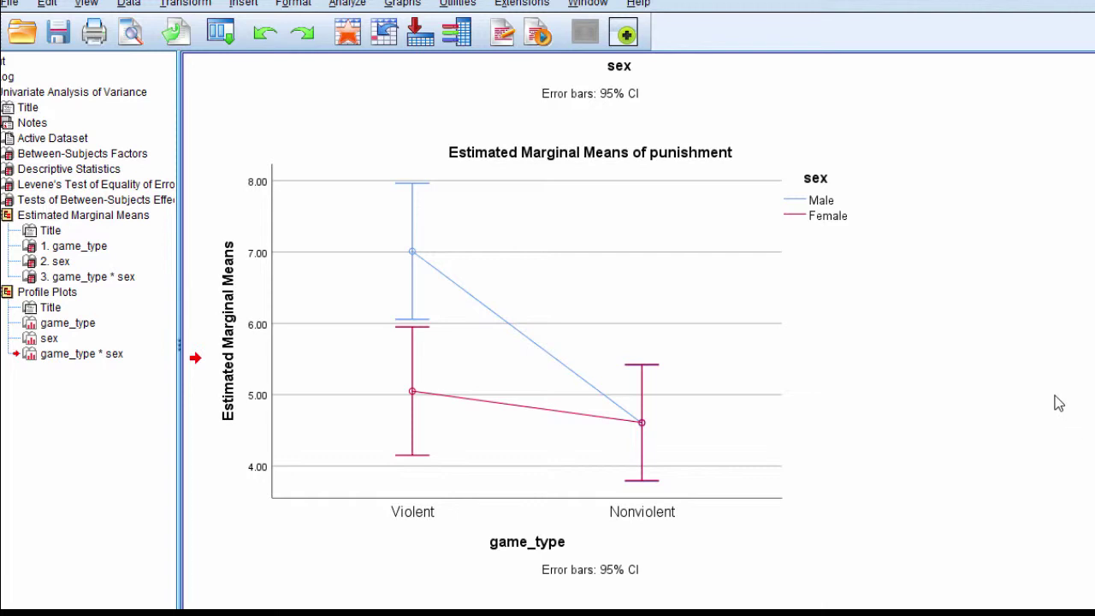
pyautogui.click(904, 367)
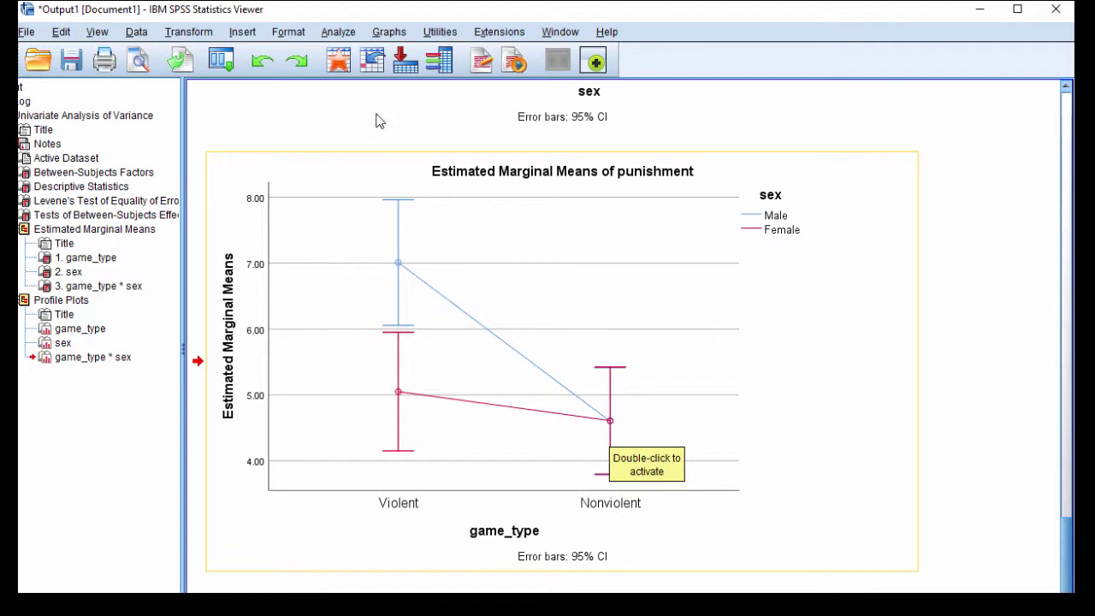
# - Add a profile plot with sex on the horizontal axis and separate lines for game_type, and rerun the univariate analysis
pyautogui.click(339, 31)
pyautogui.moveTo(424, 149)
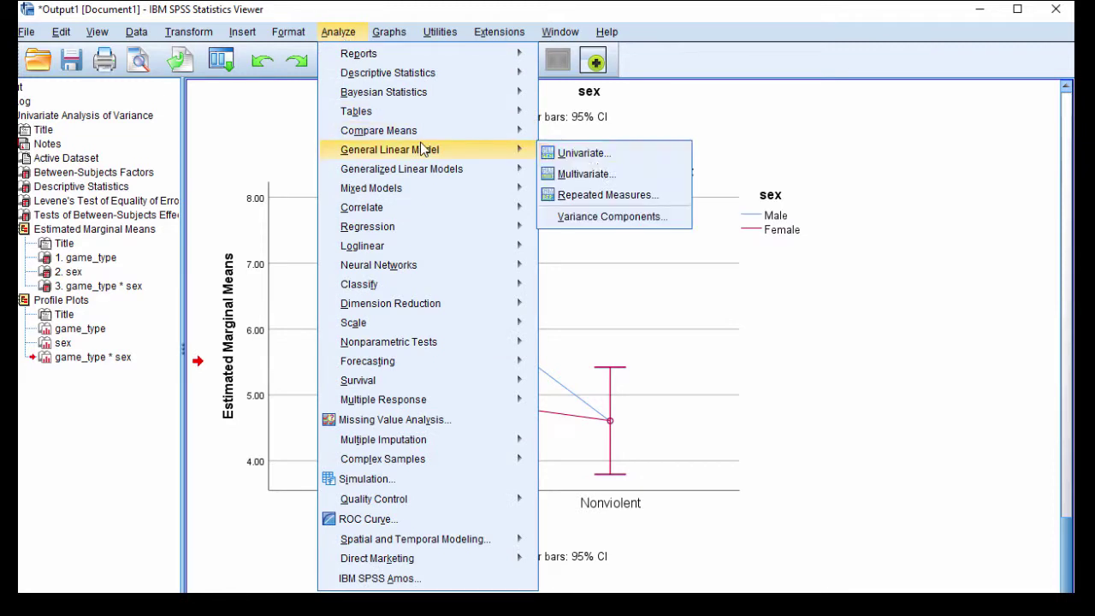
pyautogui.click(591, 153)
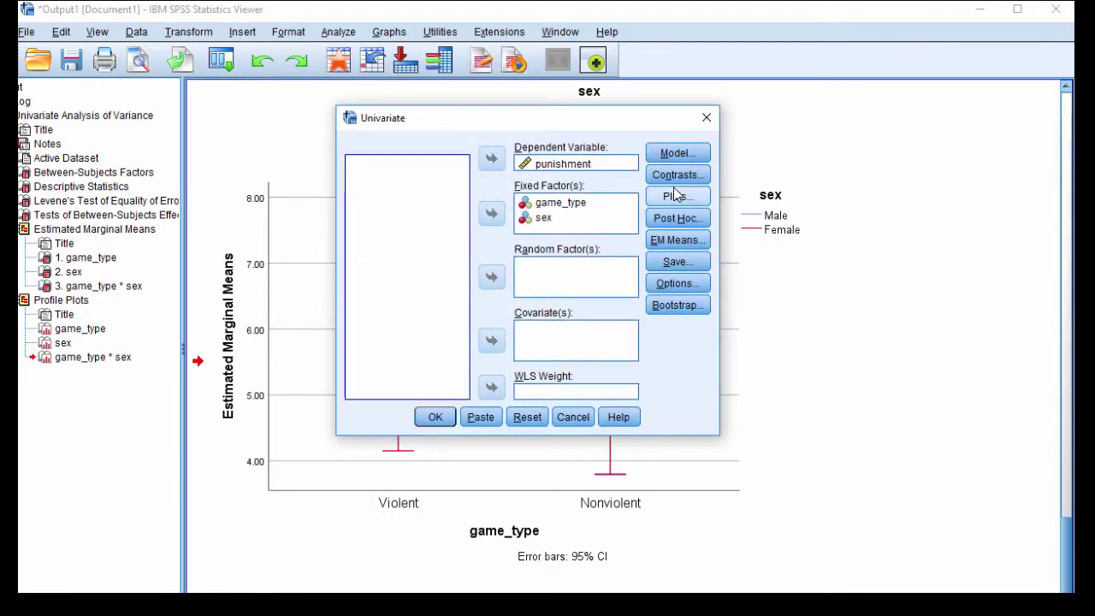
pyautogui.click(676, 195)
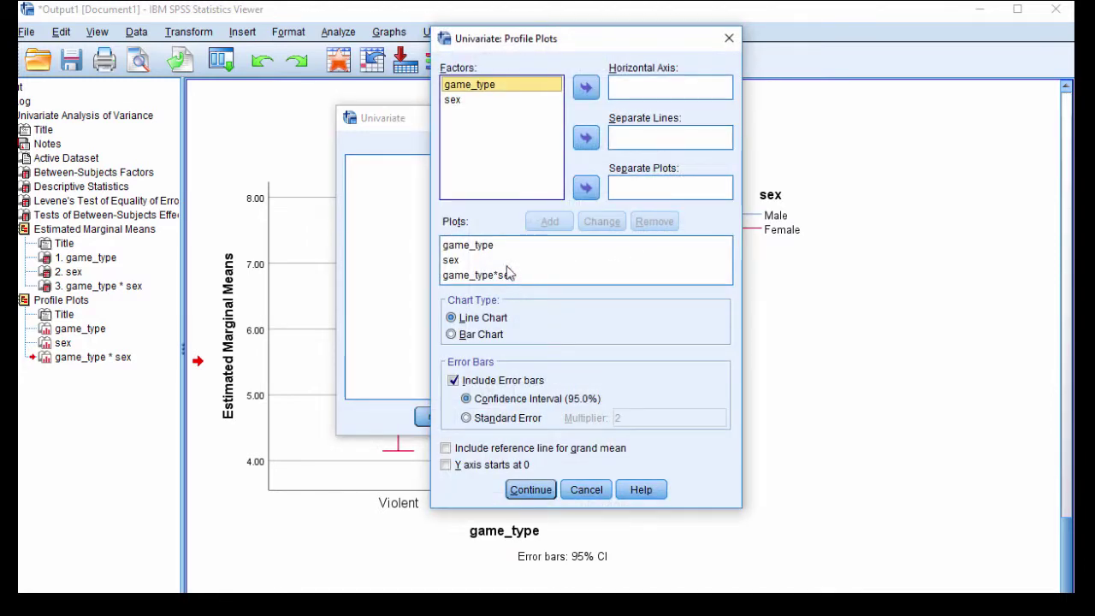
pyautogui.click(466, 101)
pyautogui.click(586, 87)
pyautogui.click(586, 137)
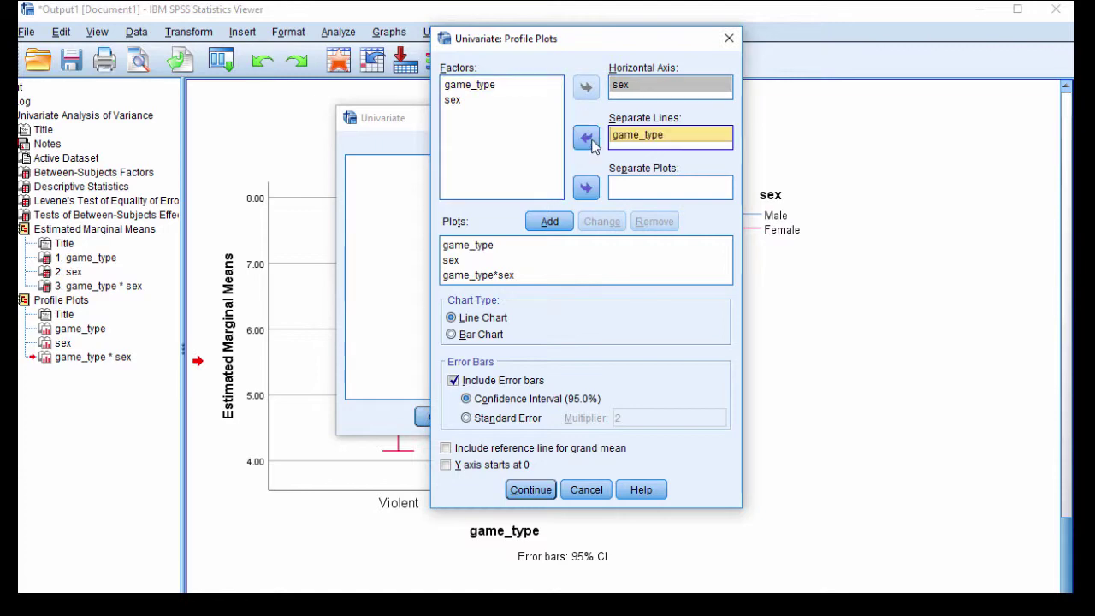
pyautogui.click(552, 221)
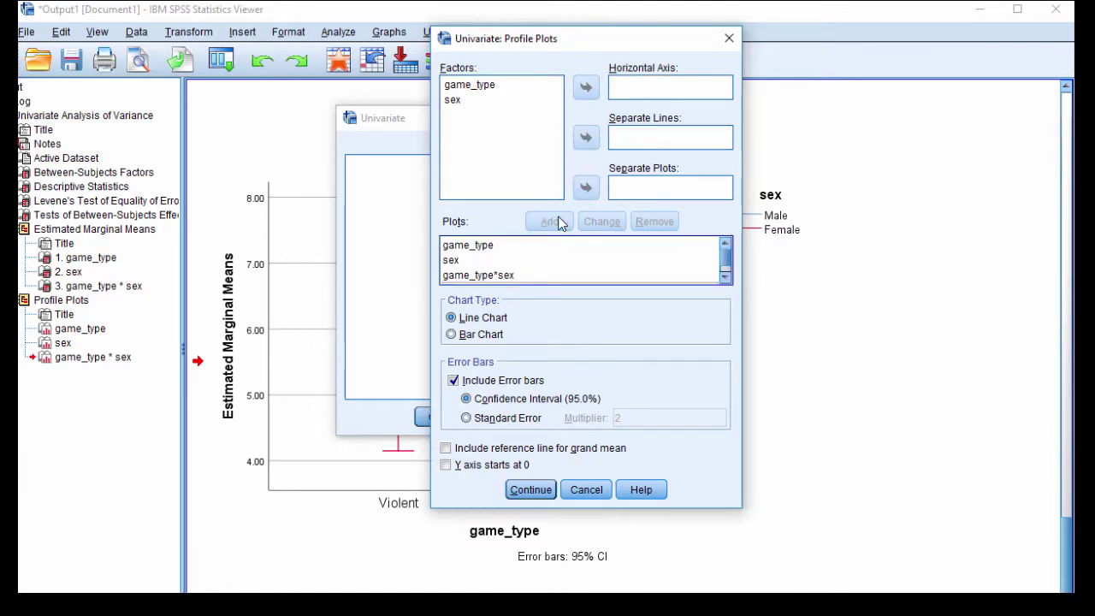
pyautogui.click(725, 276)
pyautogui.click(530, 490)
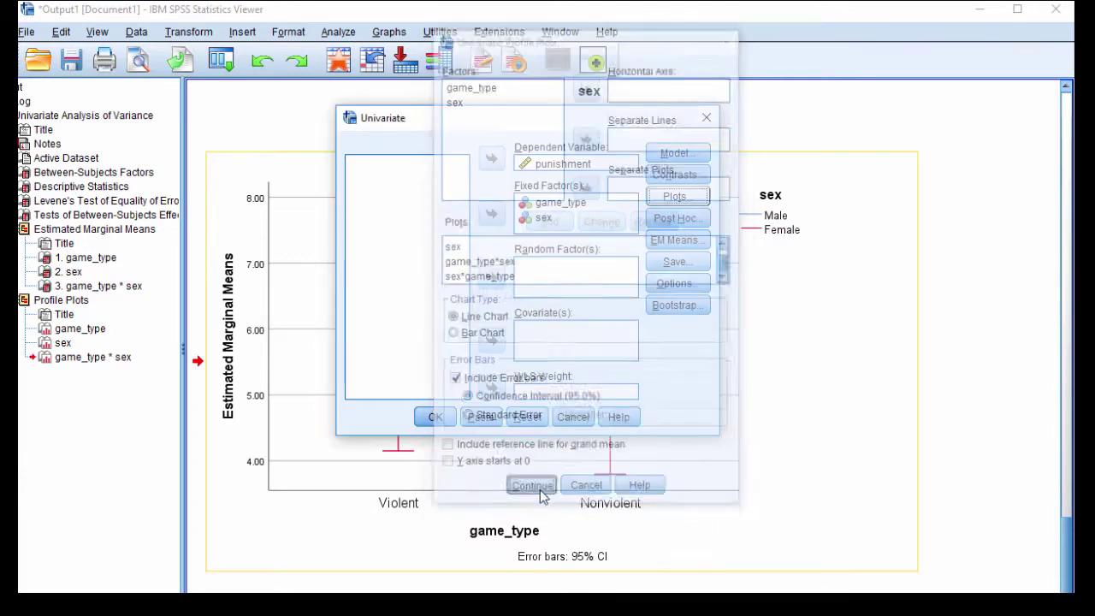
pyautogui.click(433, 417)
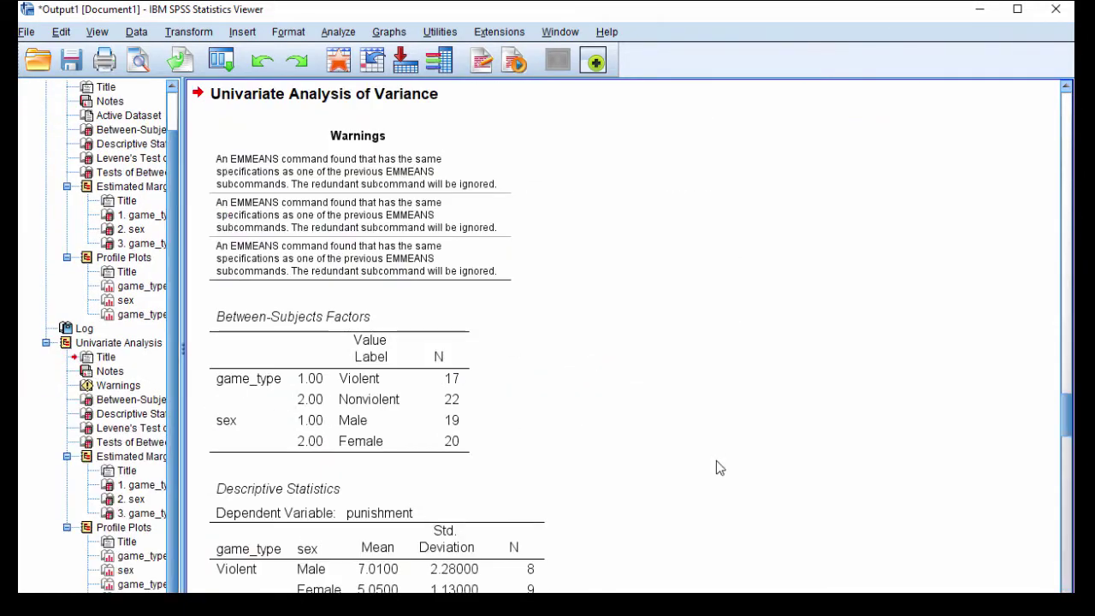
# - Compare the new plot of sex by game_type with the game_type by sex plot in the rerun output
pyautogui.scroll(-15, 717, 460)
pyautogui.scroll(-15, 716, 469)
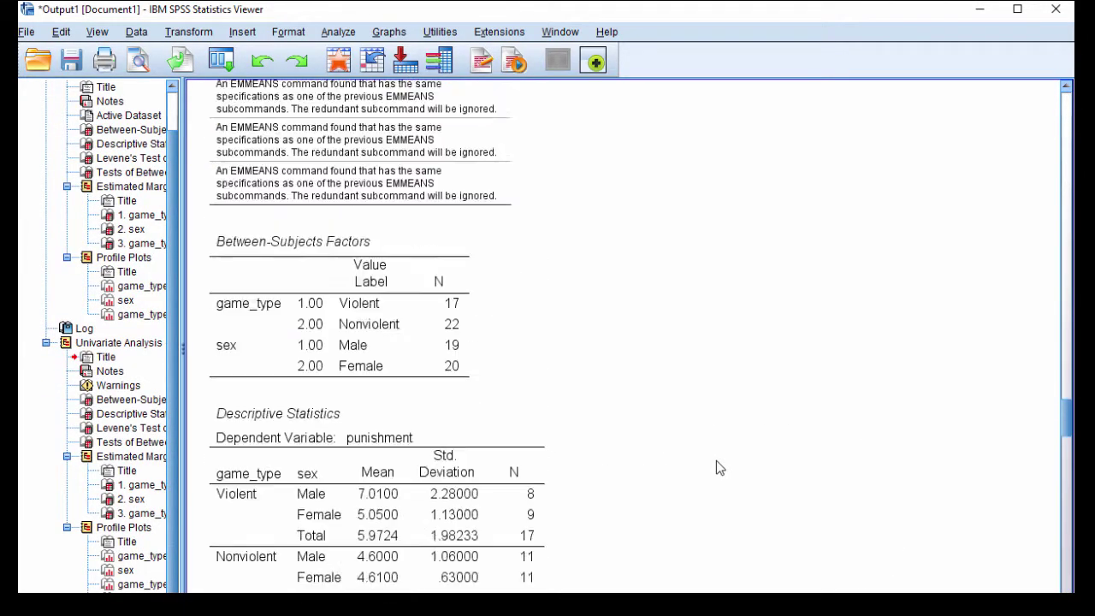
pyautogui.scroll(-2, 804, 491)
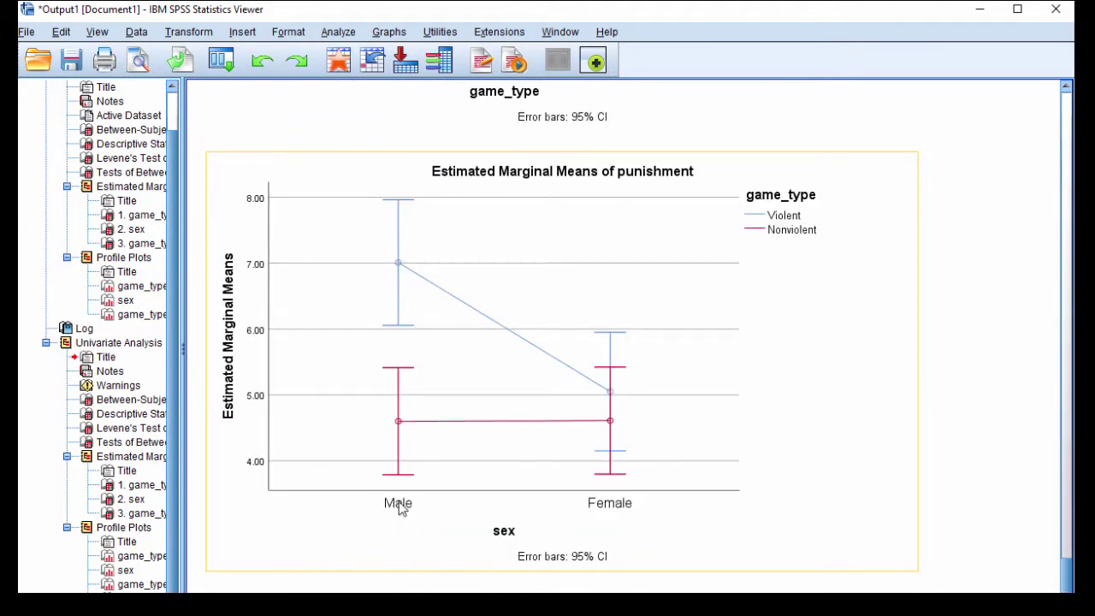
pyautogui.scroll(6, 435, 404)
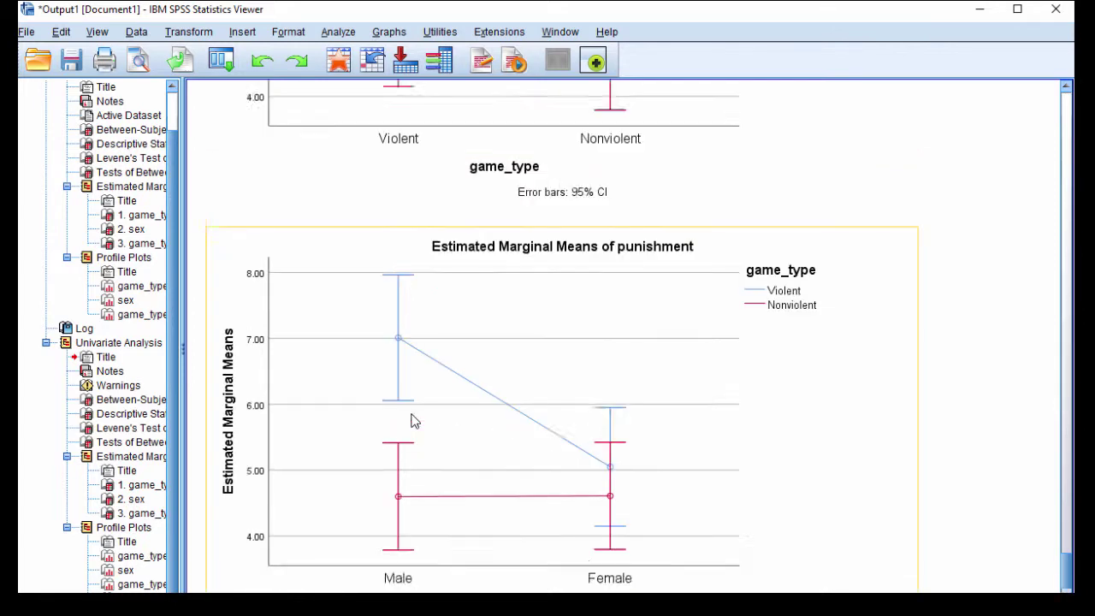
pyautogui.scroll(-6, 416, 420)
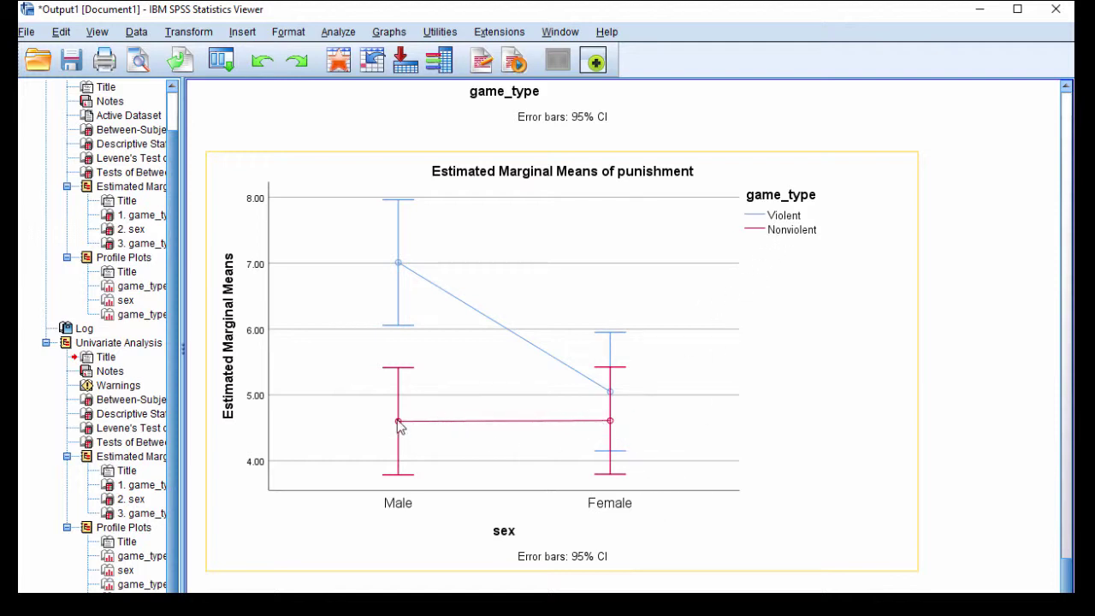
pyautogui.scroll(5, 400, 425)
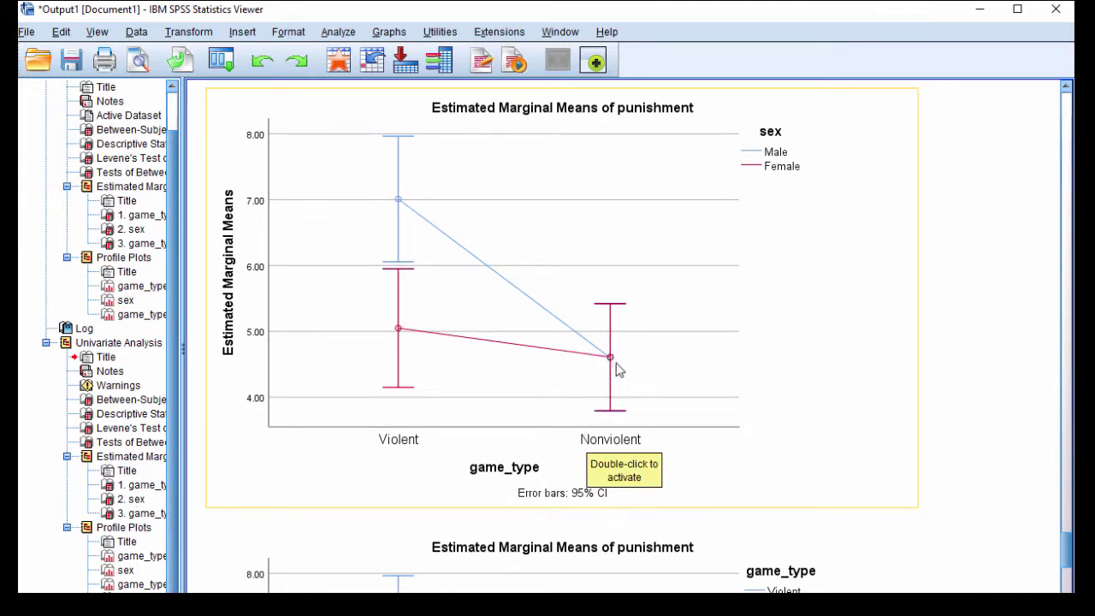
pyautogui.scroll(-5, 613, 360)
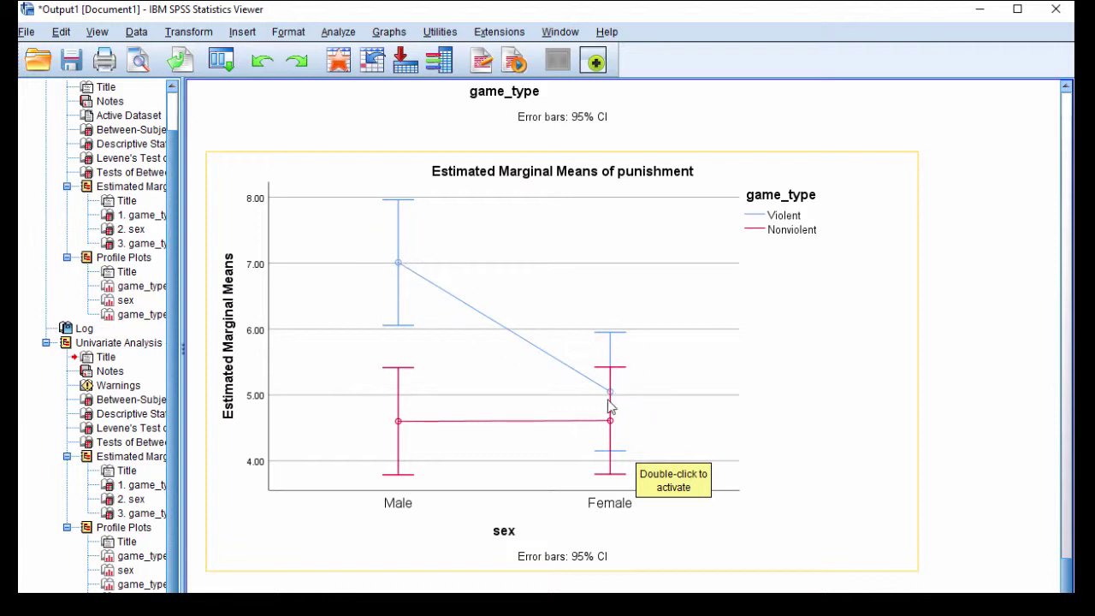
pyautogui.scroll(2, 671, 409)
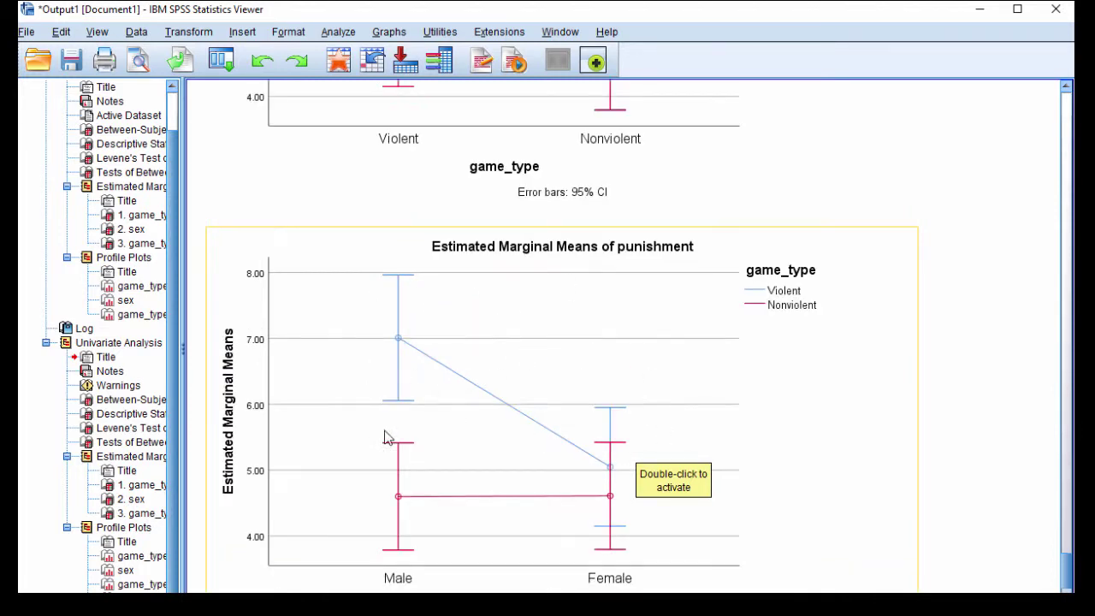
pyautogui.scroll(6, 743, 508)
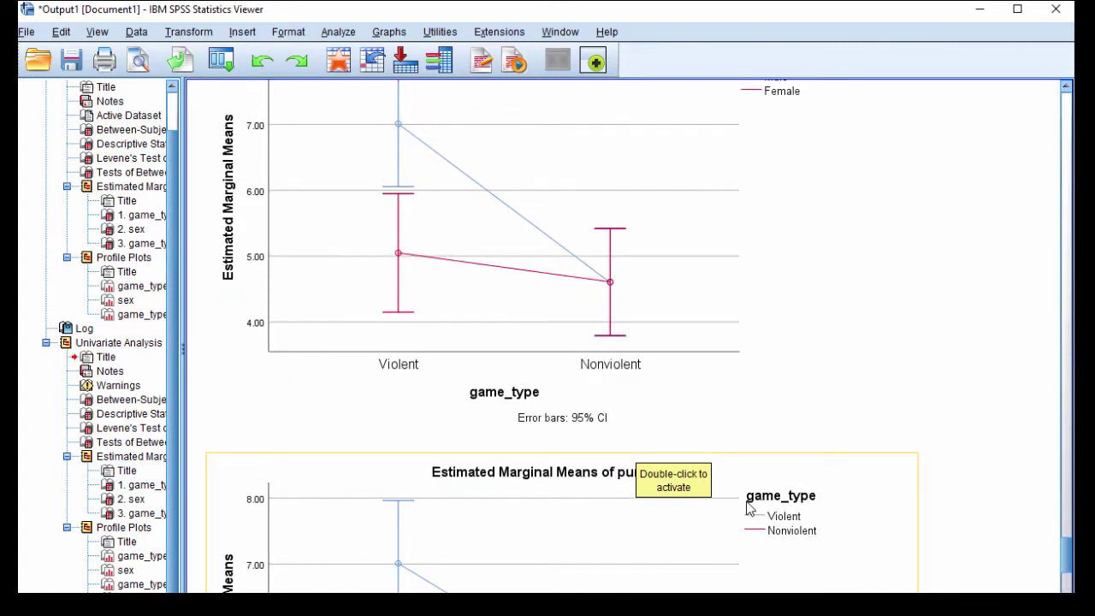
pyautogui.scroll(2, 747, 507)
pyautogui.scroll(-20, 747, 507)
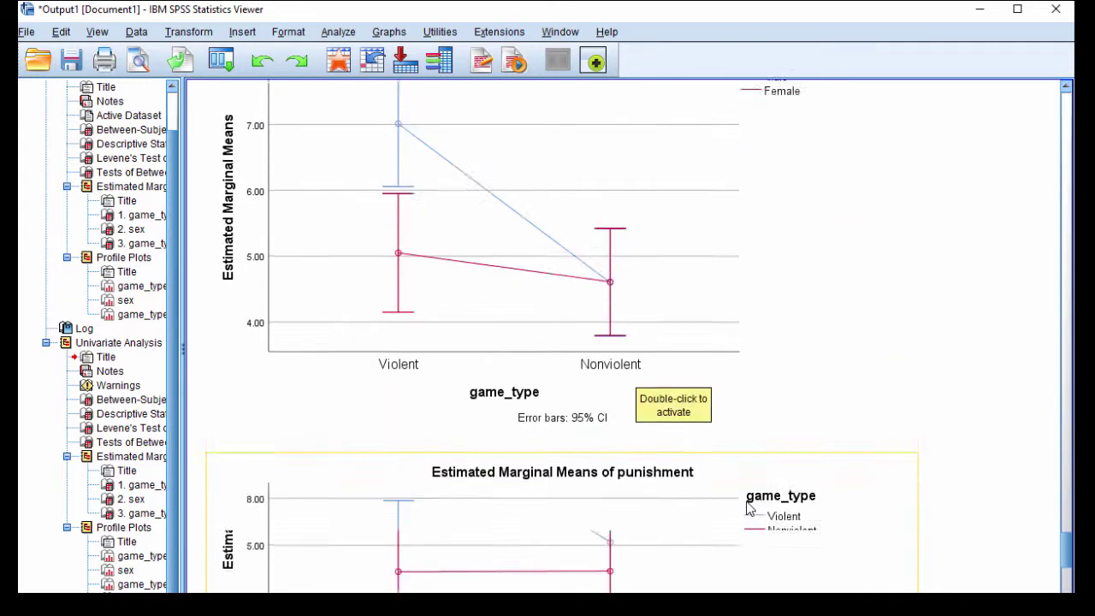
pyautogui.click(519, 366)
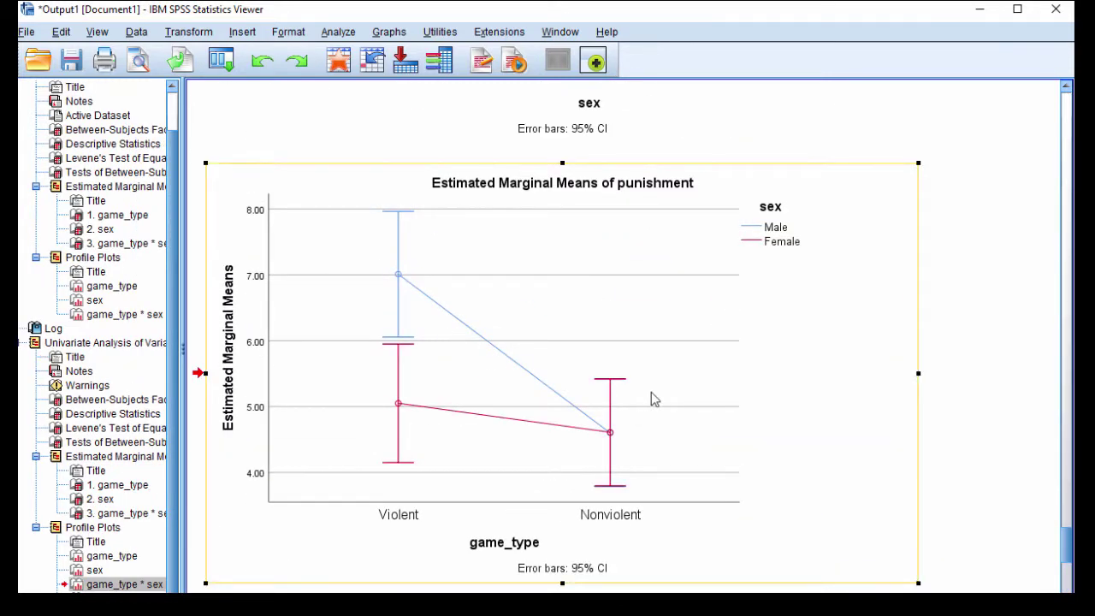
# - Review the sex by game_type interaction plot and the game_type by sex interaction plot once more
pyautogui.scroll(-12, 651, 392)
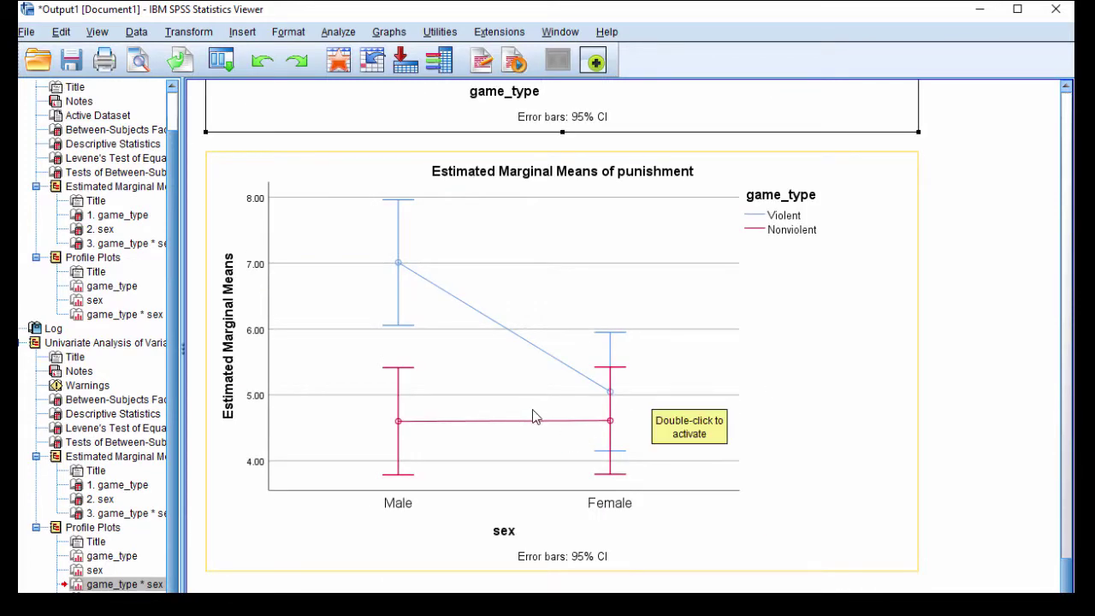
pyautogui.scroll(10, 532, 411)
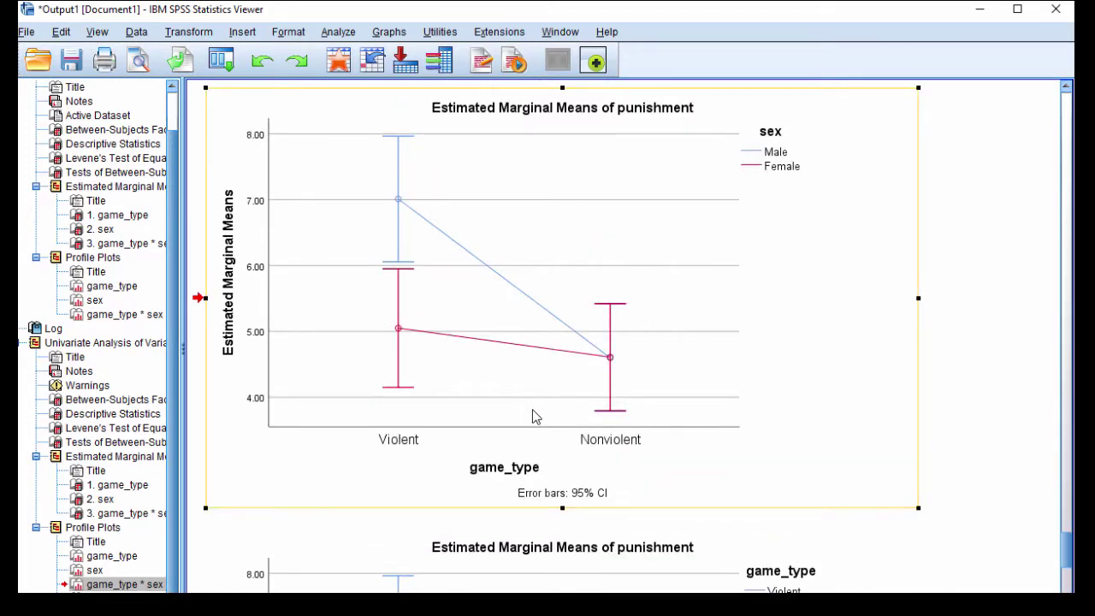
pyautogui.scroll(18, 532, 417)
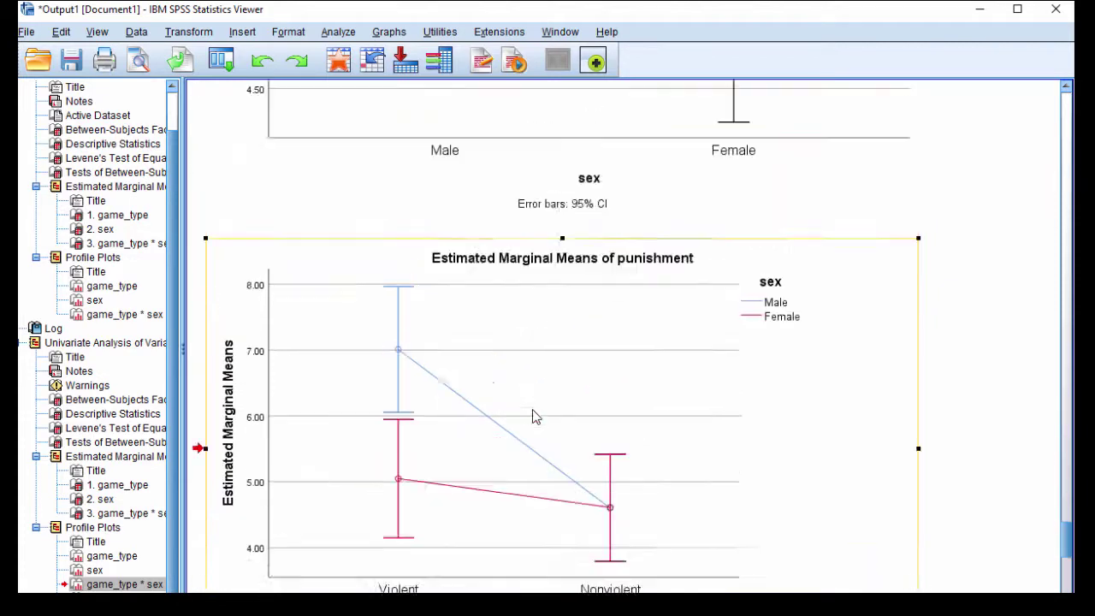
# - Compare the game_type, sex and interaction tables under Estimated Marginal Means with the means in the Descriptive Statistics table
pyautogui.scroll(18, 532, 417)
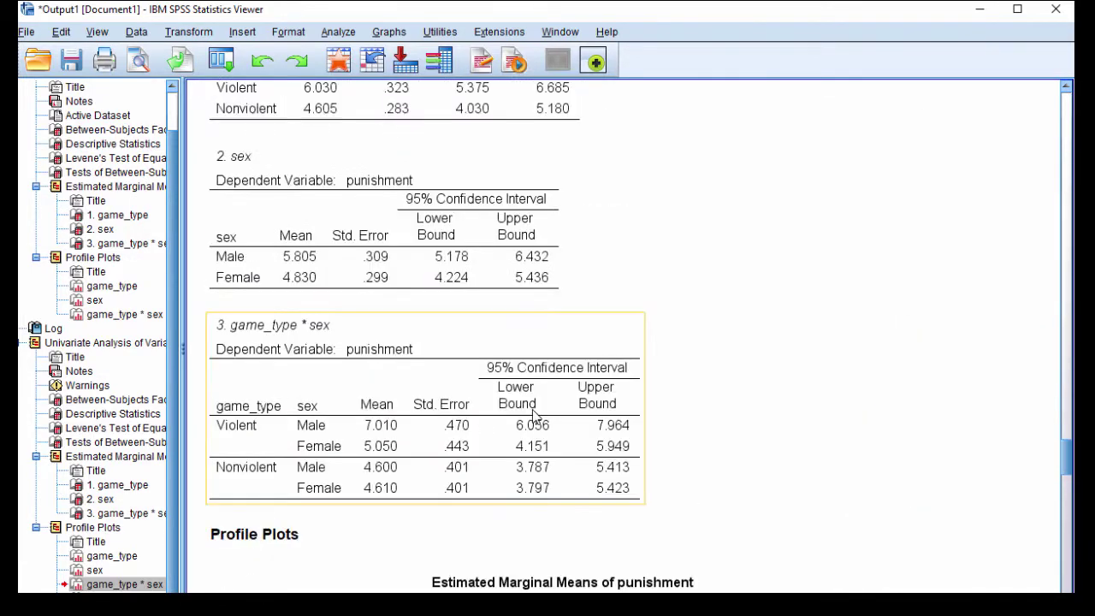
pyautogui.scroll(6, 532, 414)
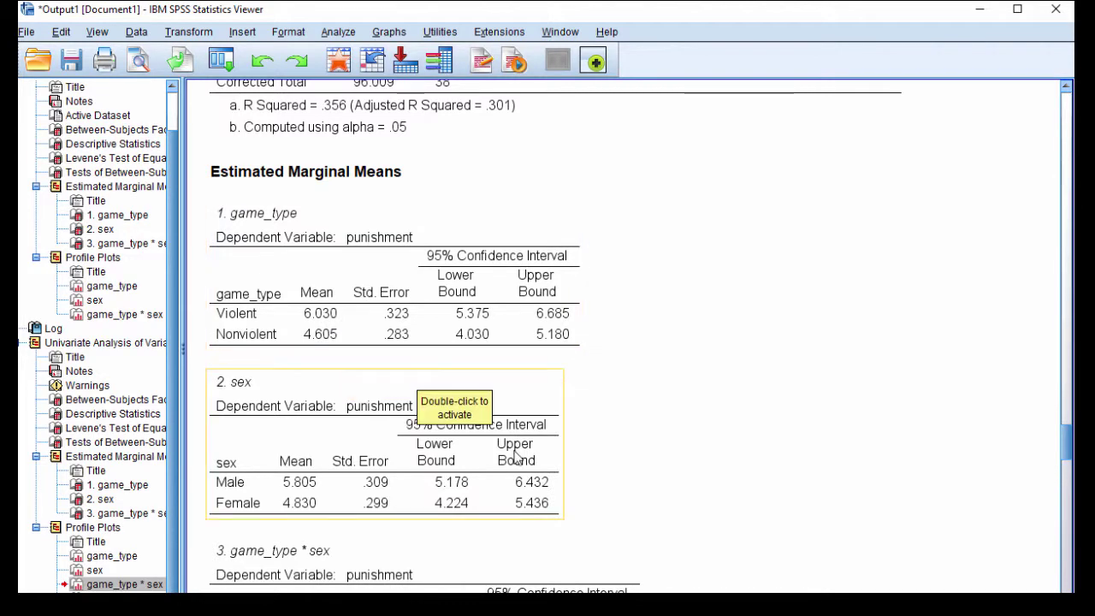
pyautogui.scroll(10, 514, 457)
pyautogui.scroll(3, 517, 458)
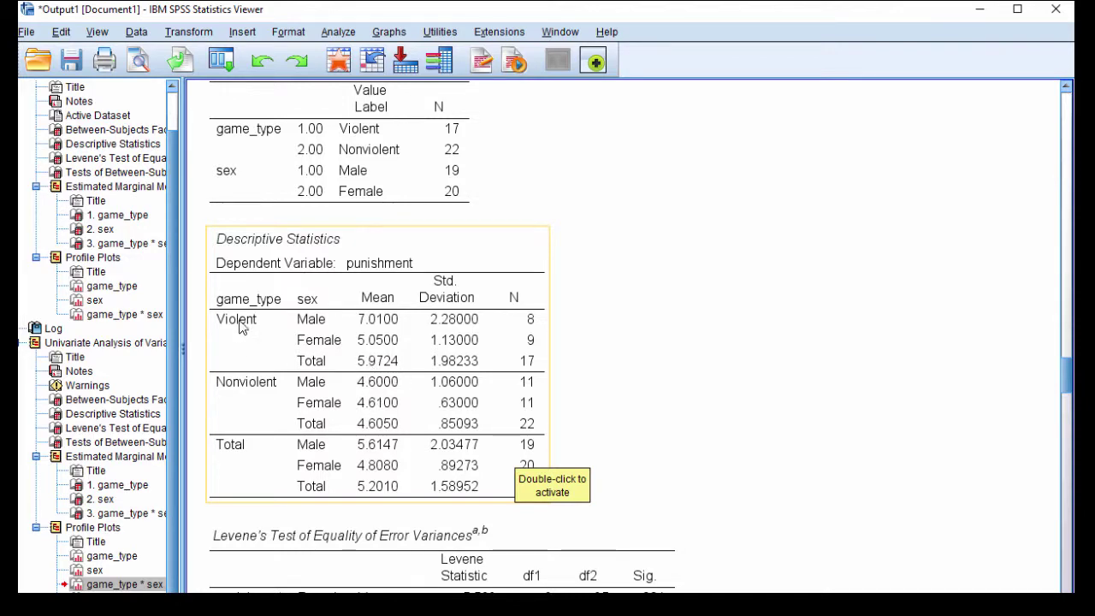
pyautogui.scroll(-15, 443, 479)
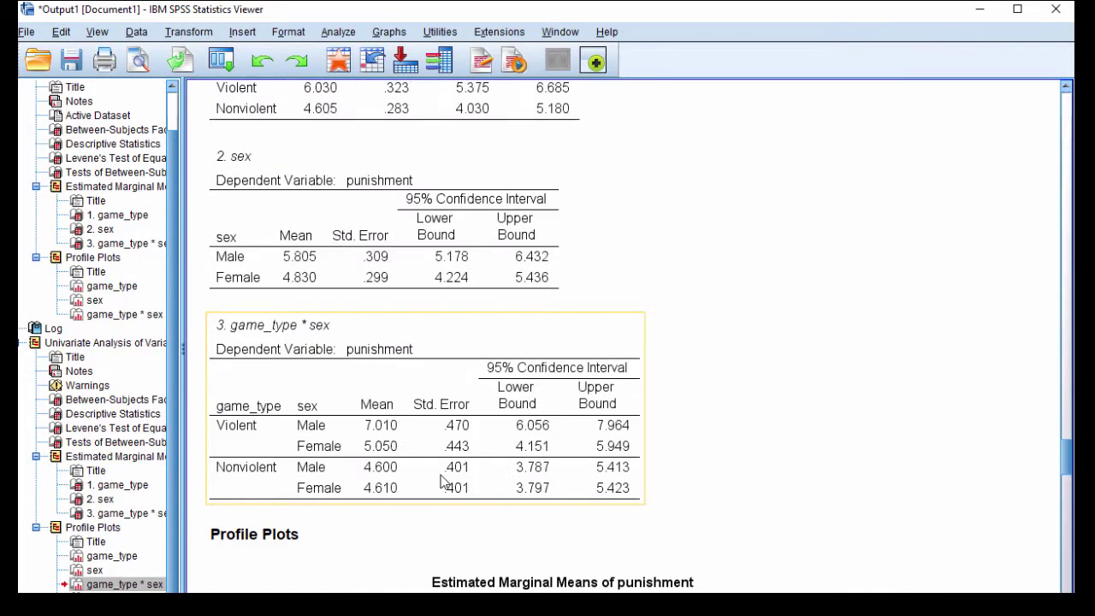
pyautogui.scroll(-10, 443, 482)
pyautogui.scroll(10, 443, 482)
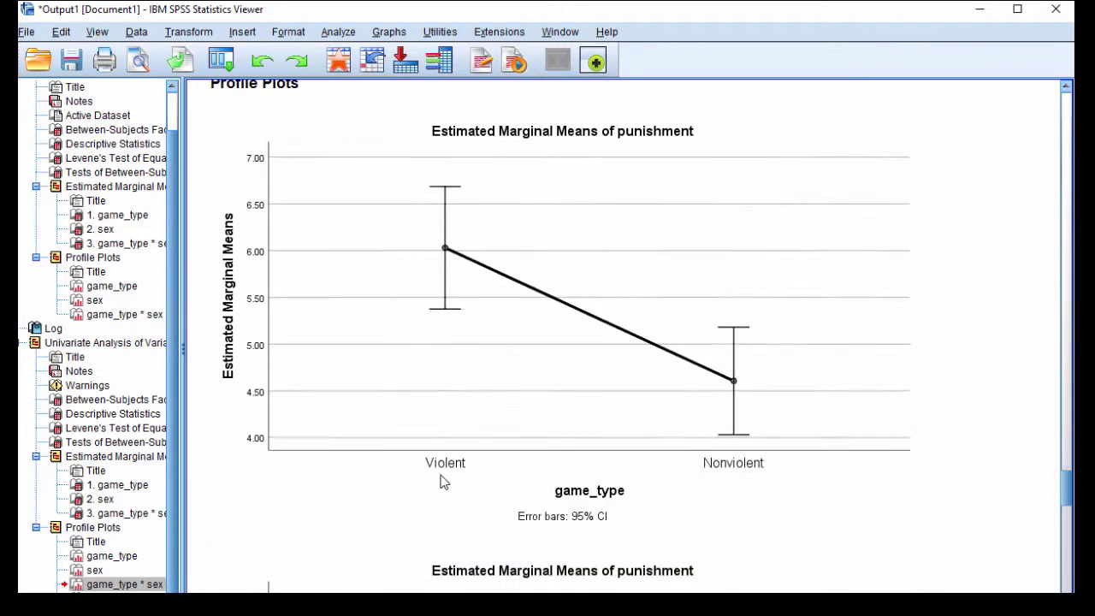
pyautogui.scroll(5, 444, 482)
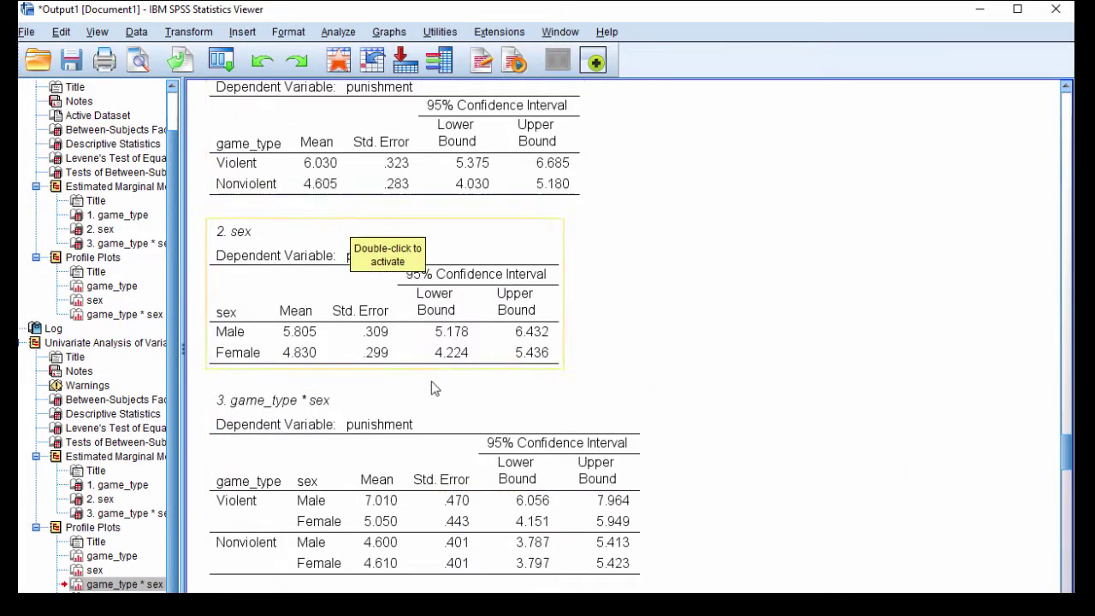
pyautogui.scroll(20, 431, 381)
pyautogui.scroll(8, 441, 398)
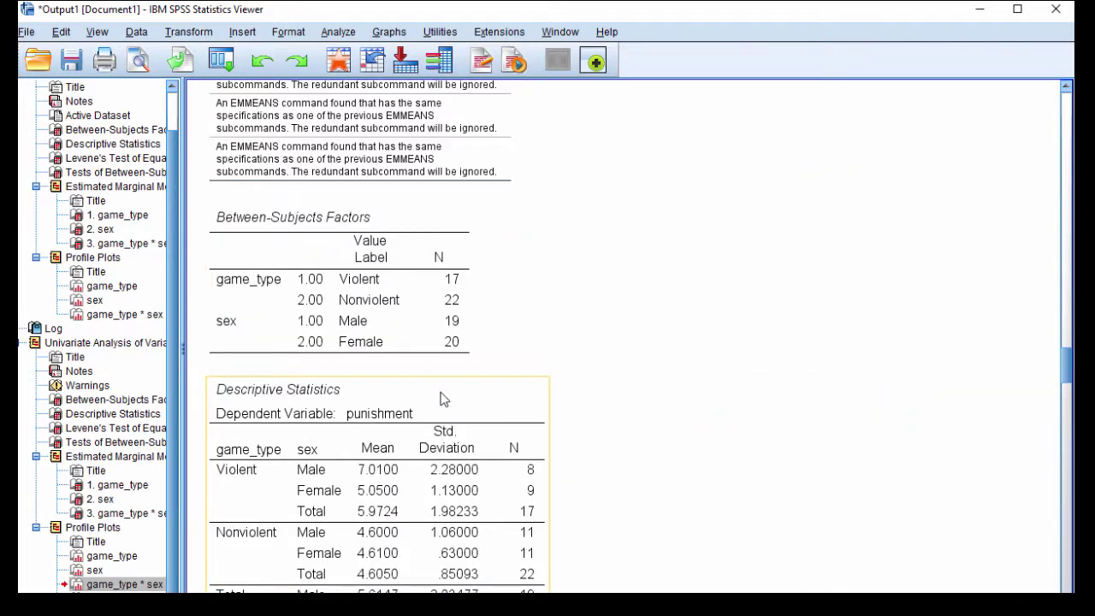
pyautogui.scroll(-5, 441, 398)
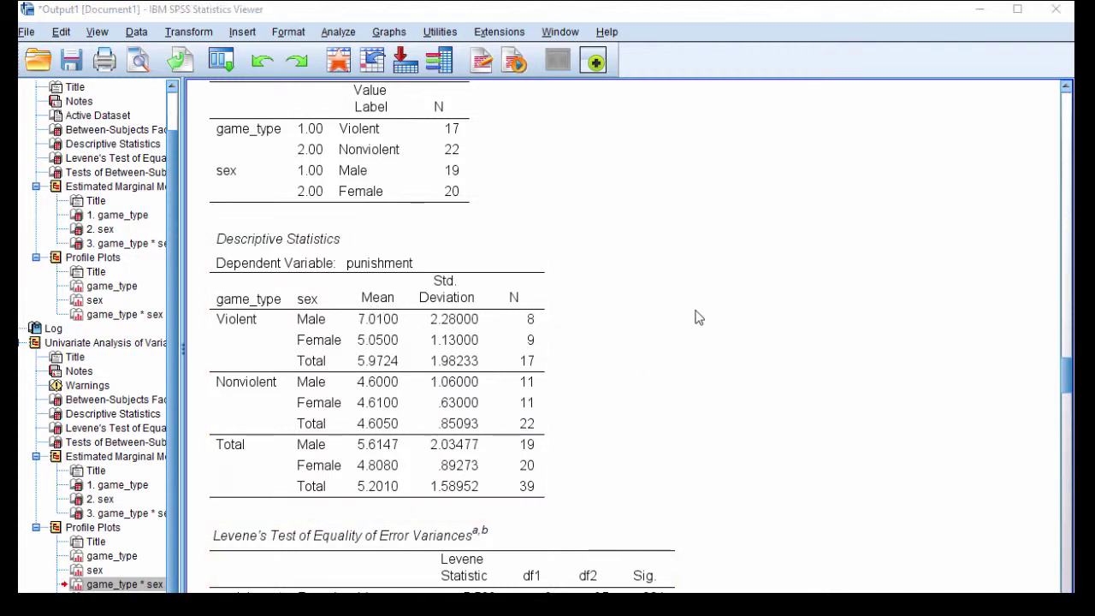
# - In Calculator, average the Violent male and female means by adding 7.01 and 5.05 and dividing by 2
pyautogui.write('7.01+')
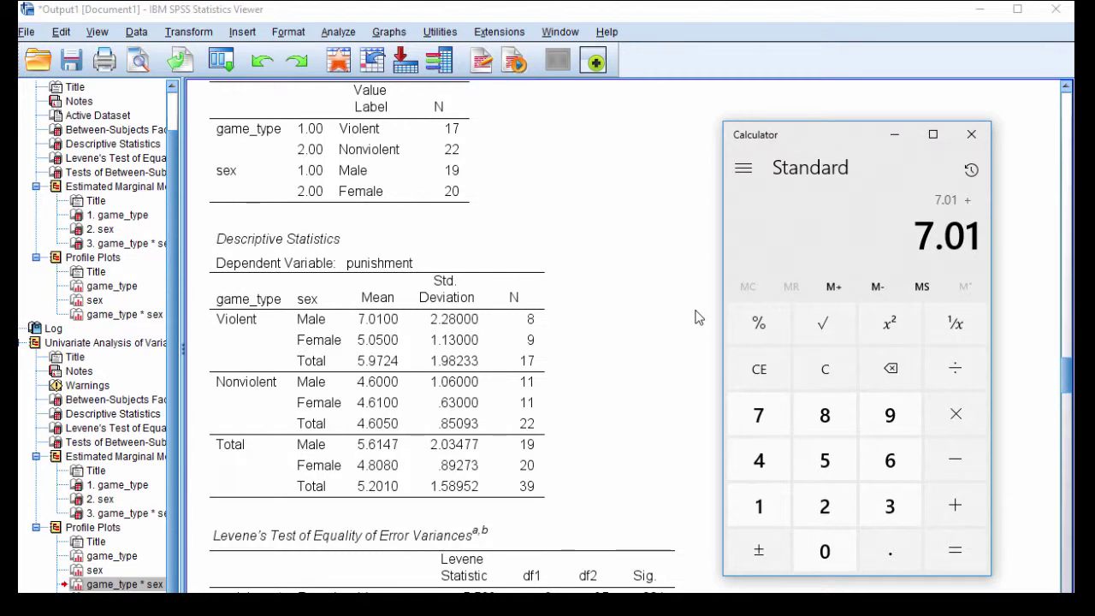
pyautogui.write('5.05')
pyautogui.press('Return')
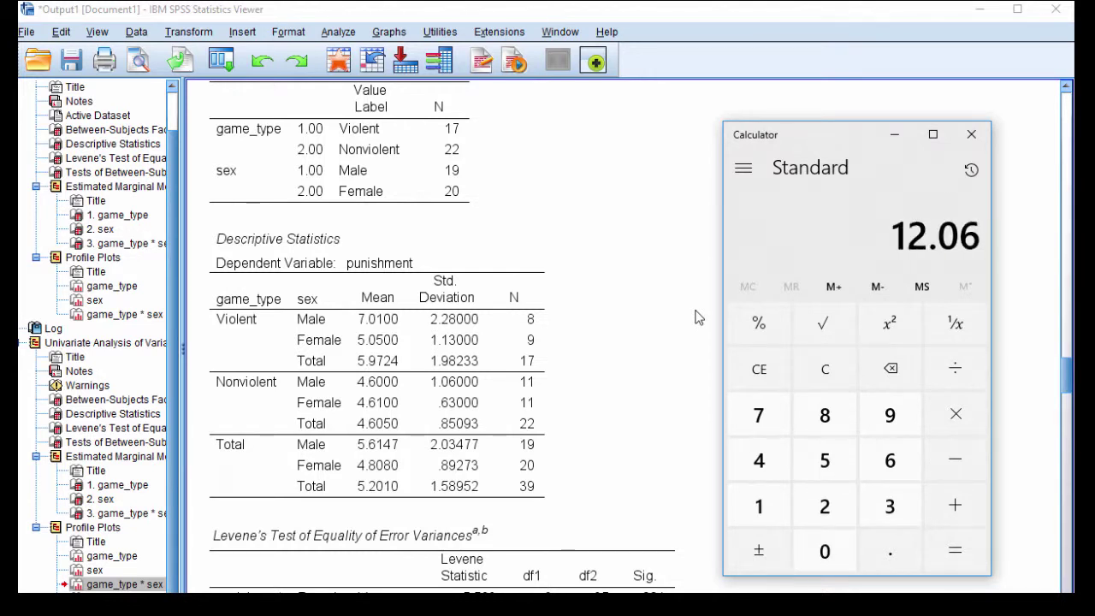
pyautogui.write('2')
pyautogui.press('Return')
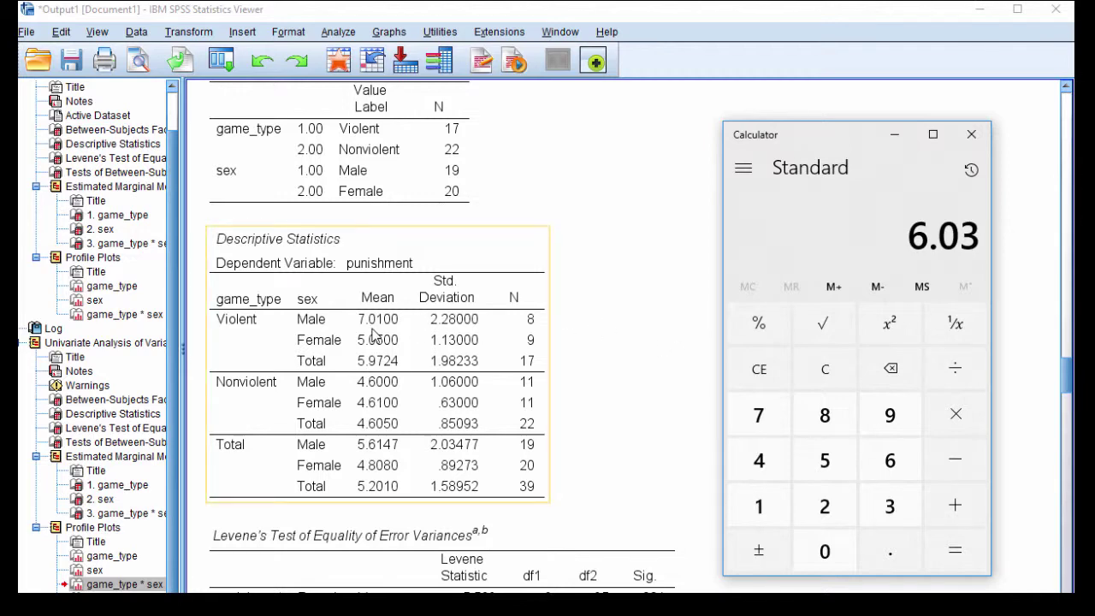
# - Back in the SPSS output, check the Violent estimated marginal mean against the Violent total and group sizes in Descriptive Statistics
pyautogui.click(604, 360)
pyautogui.scroll(-15, 621, 386)
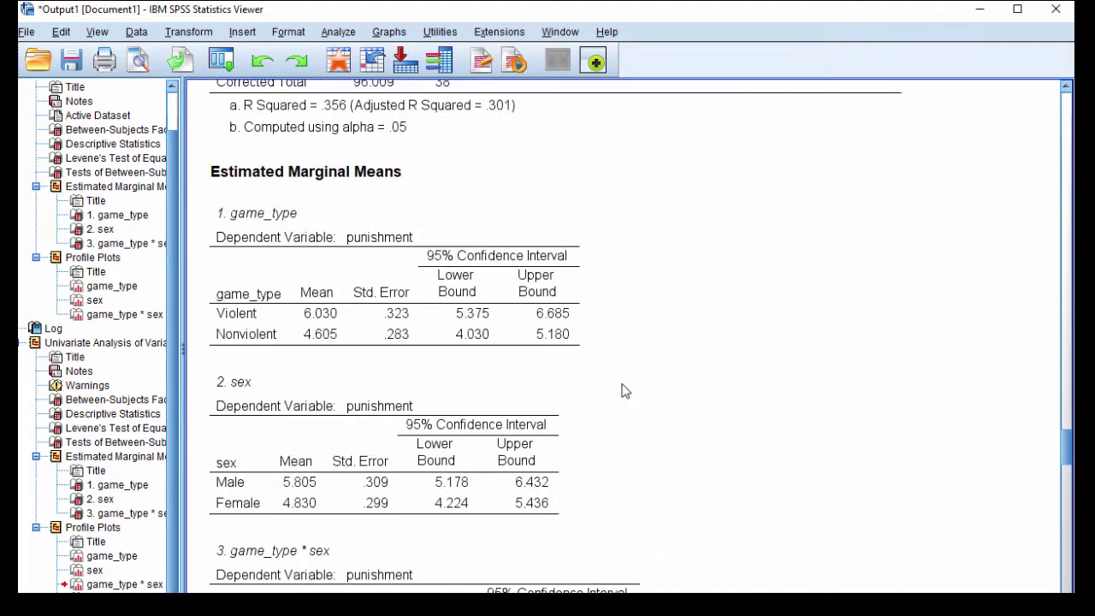
pyautogui.scroll(10, 623, 390)
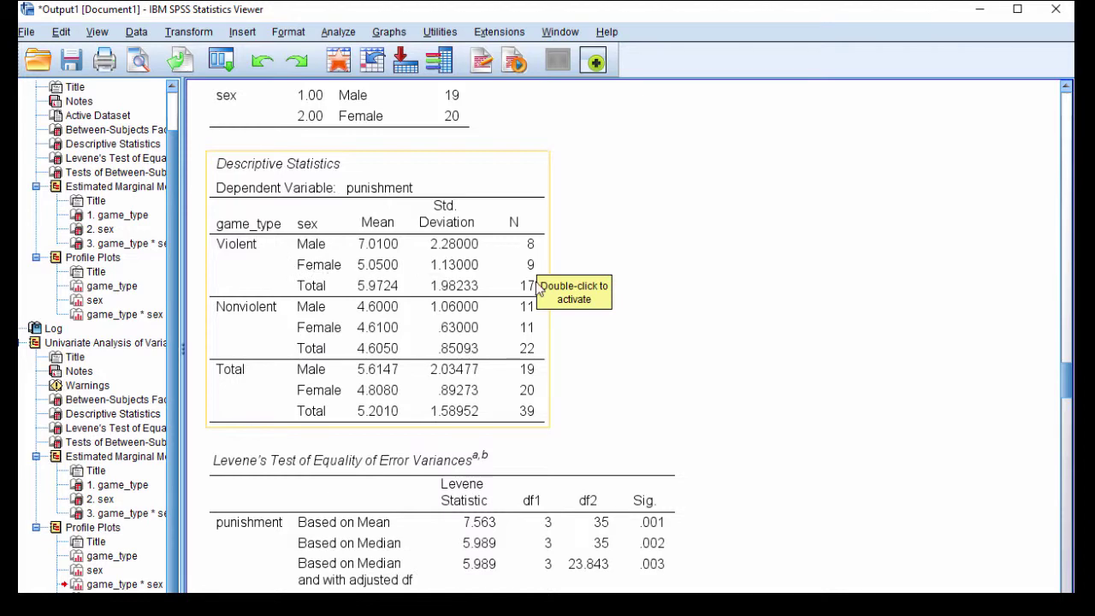
pyautogui.scroll(-3, 645, 437)
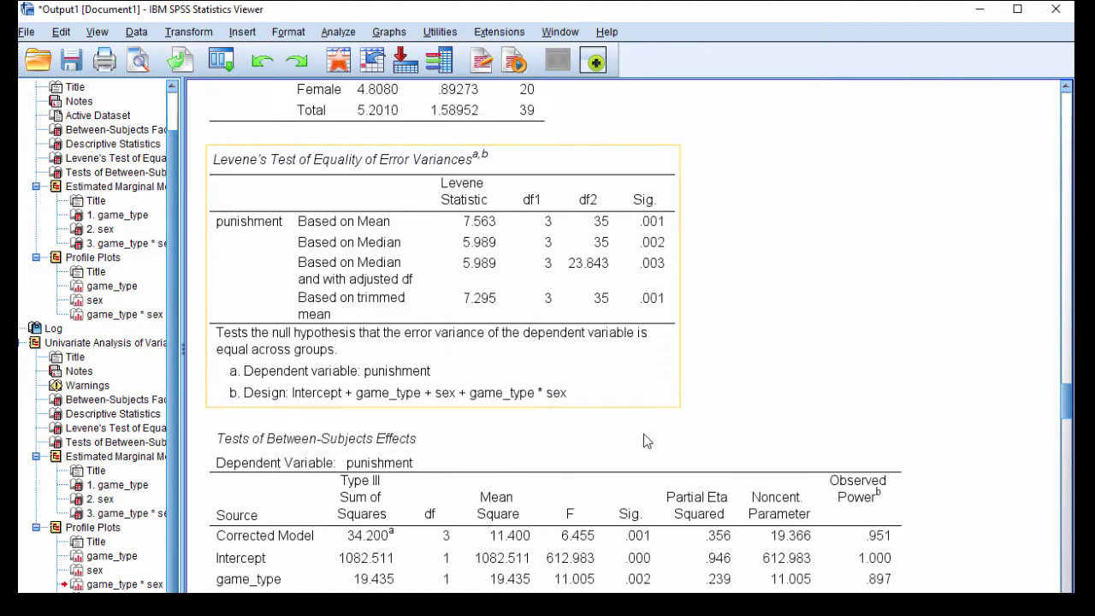
pyautogui.scroll(-5, 646, 441)
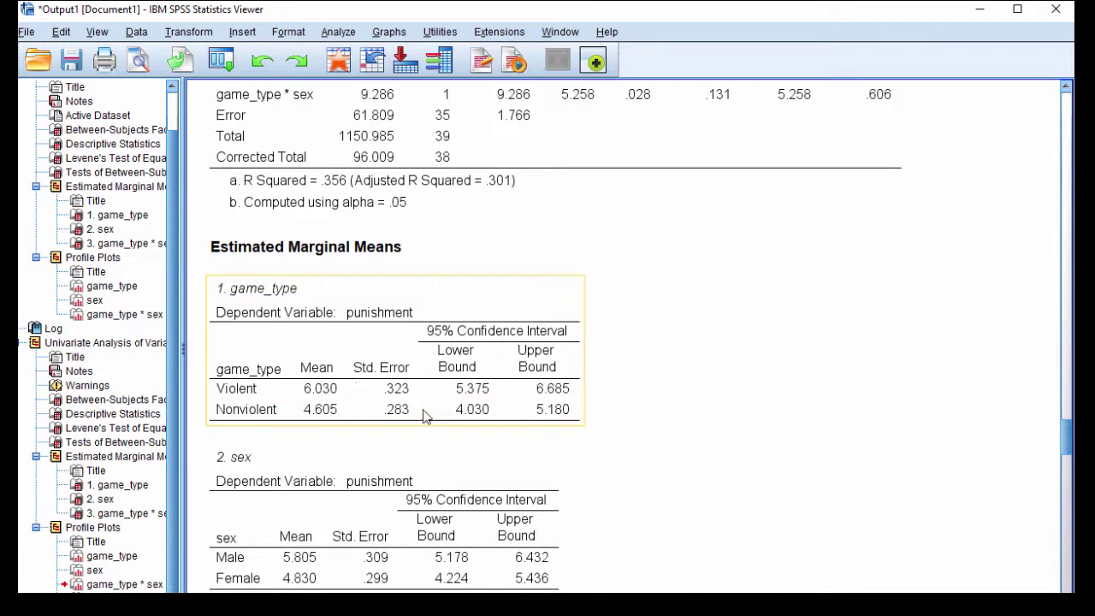
pyautogui.scroll(8, 426, 410)
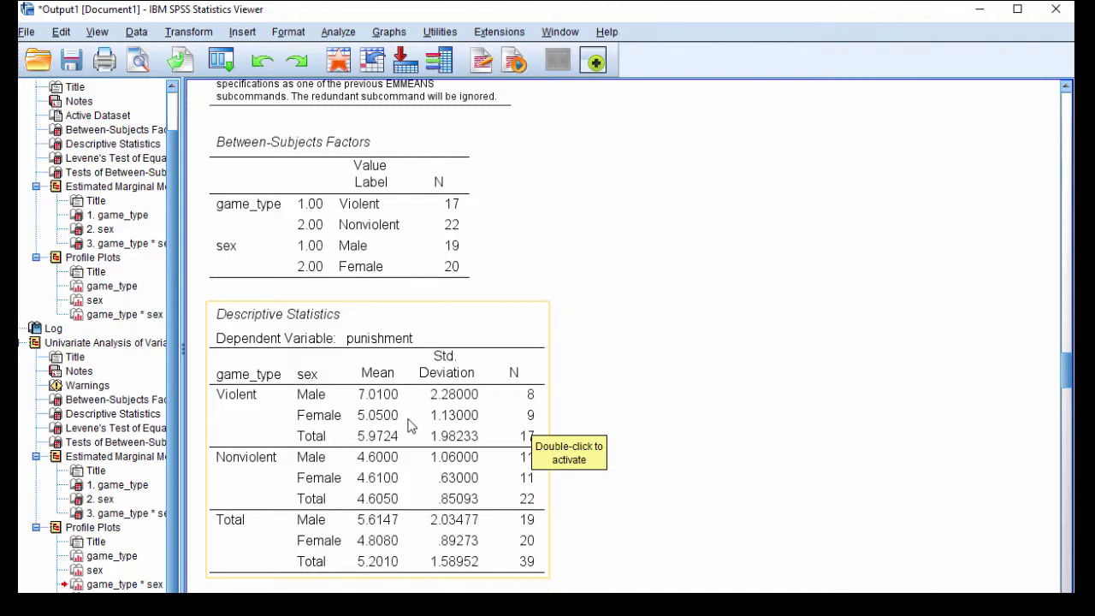
# - Examine the Tests of Between-Subjects Effects together with the estimated marginal means of punishment for game_type
pyautogui.scroll(-5, 409, 426)
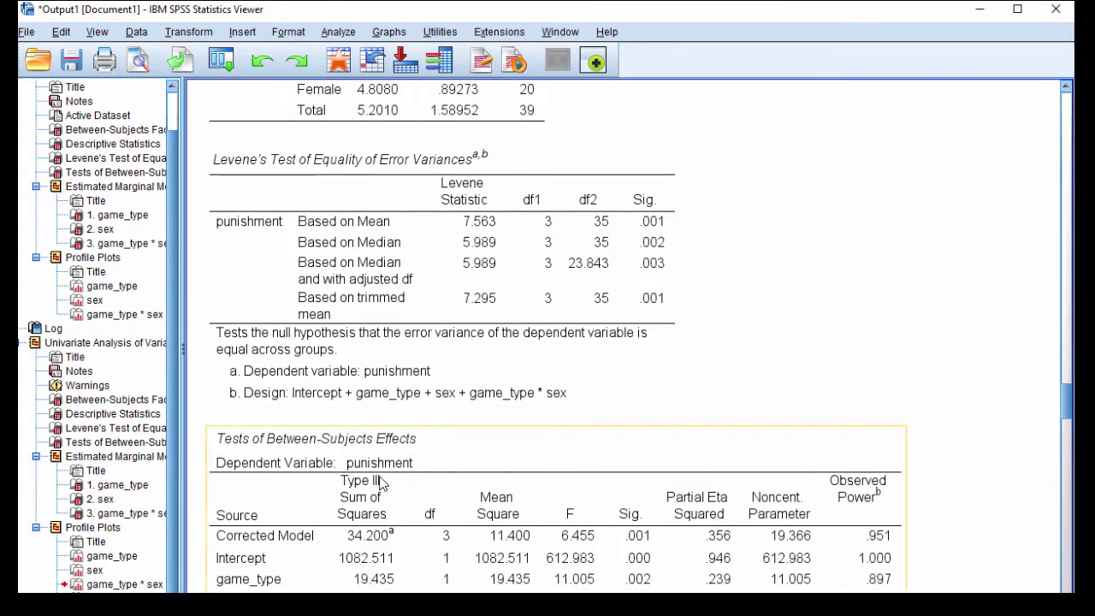
pyautogui.scroll(-1, 381, 484)
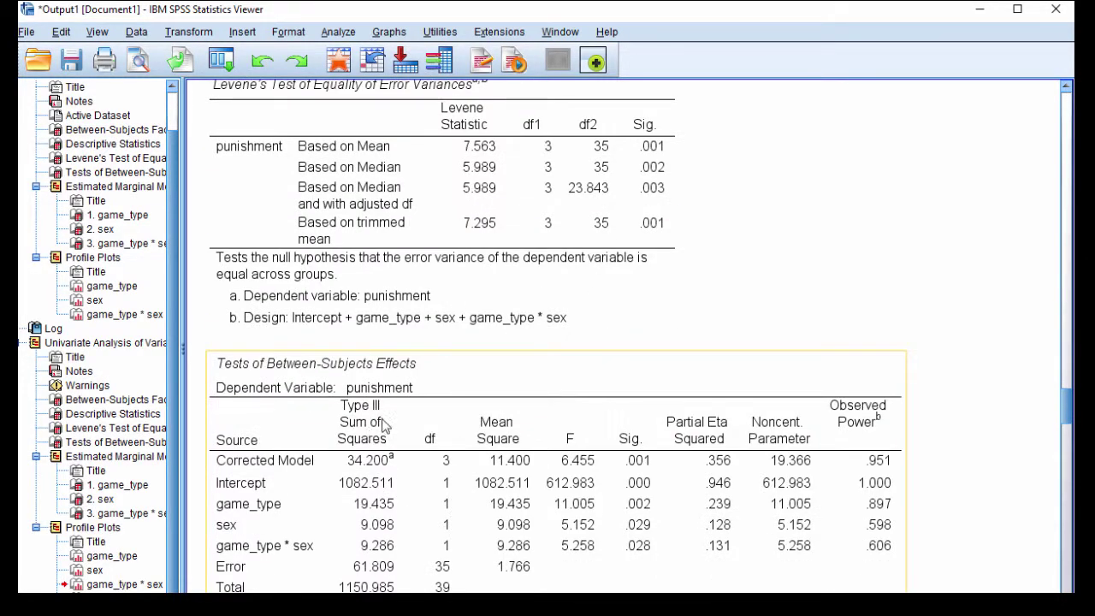
pyautogui.scroll(-5, 385, 441)
pyautogui.scroll(-1, 381, 402)
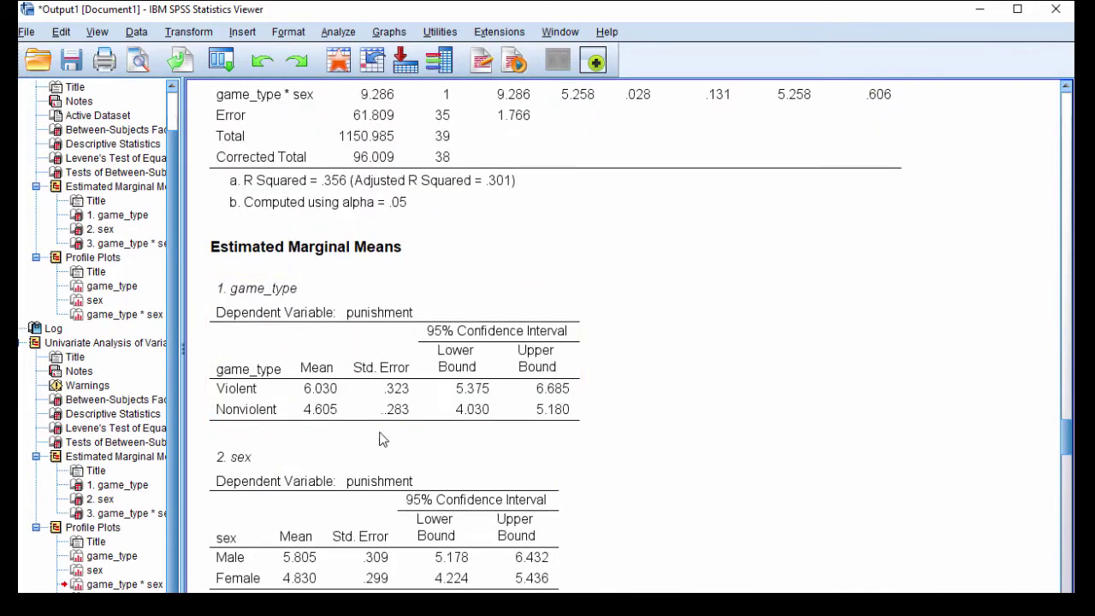
pyautogui.click(336, 381)
pyautogui.scroll(-1, 604, 396)
pyautogui.scroll(4, 604, 396)
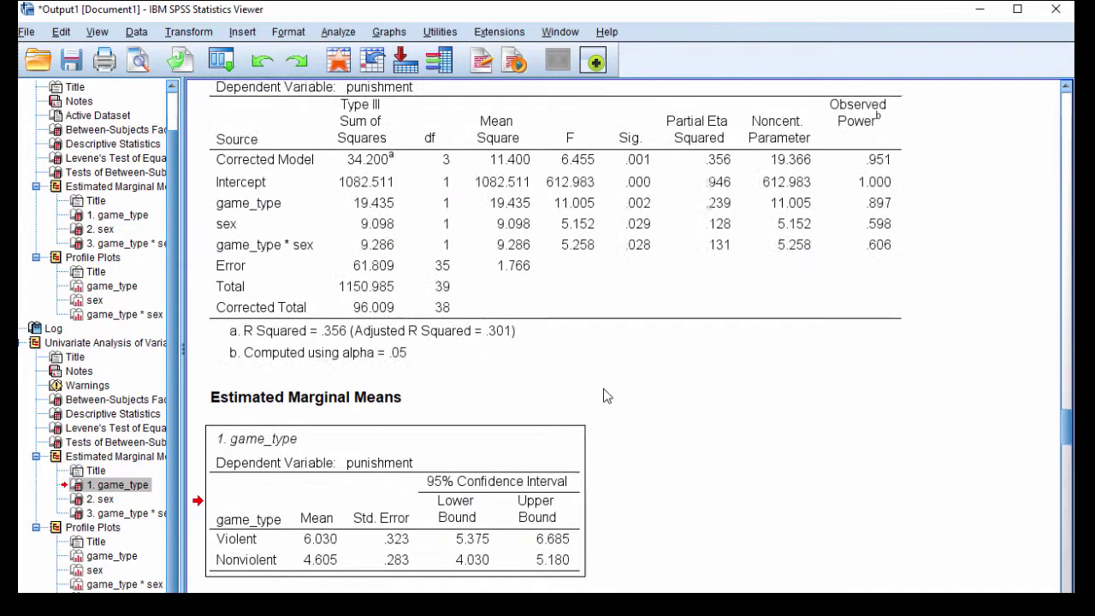
pyautogui.click(603, 309)
pyautogui.scroll(-2, 604, 310)
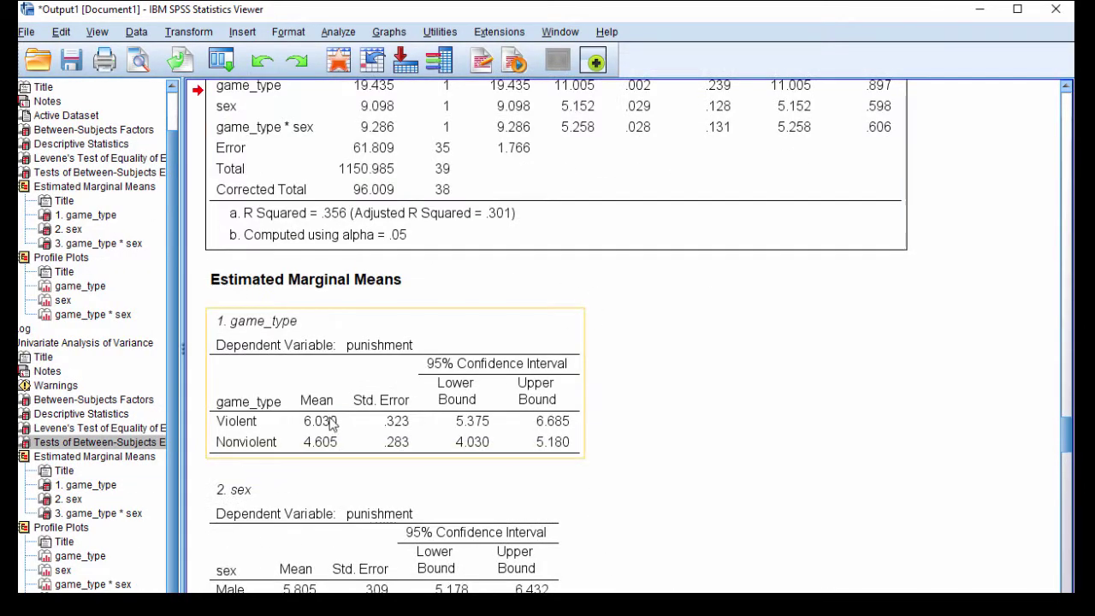
pyautogui.scroll(7, 482, 396)
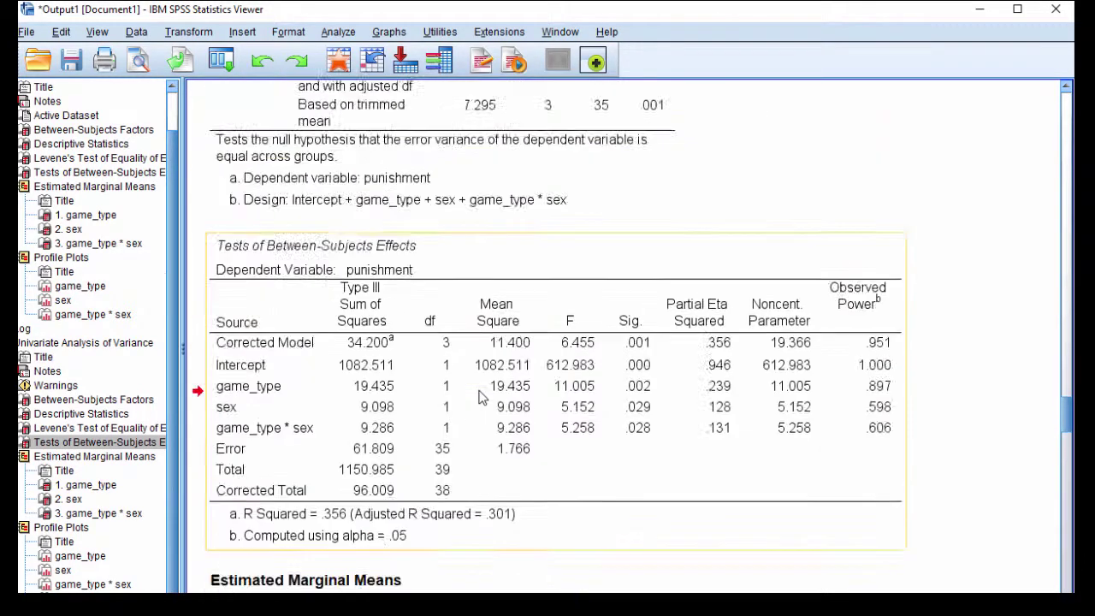
# - Compare the Descriptive Statistics means with the between-subjects effects, the estimated marginal means tables and the game_type profile plot
pyautogui.scroll(5, 482, 396)
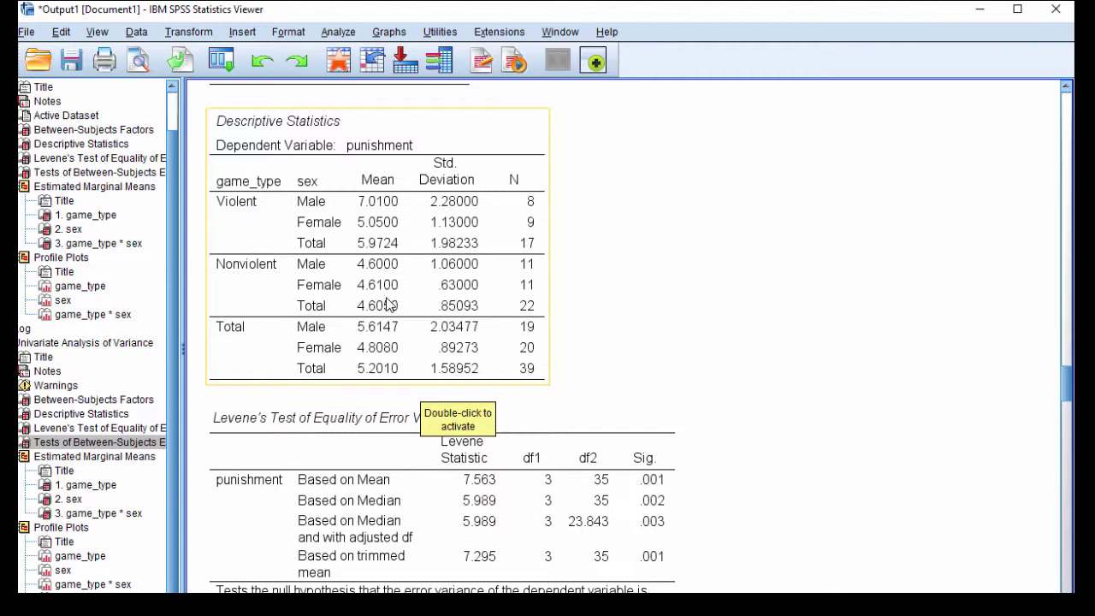
pyautogui.scroll(-10, 392, 295)
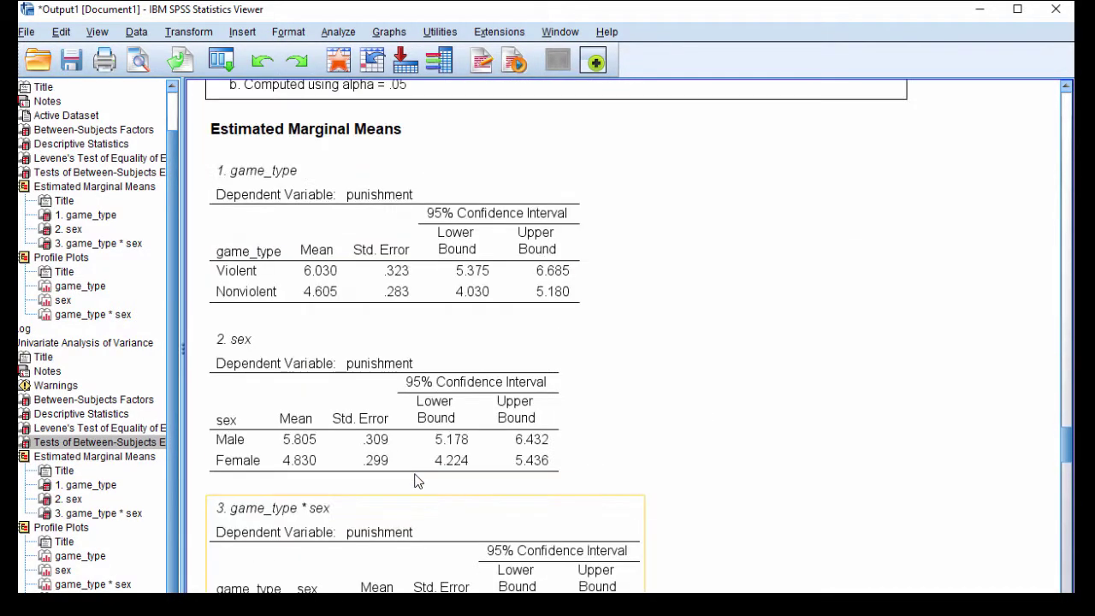
pyautogui.scroll(3, 415, 481)
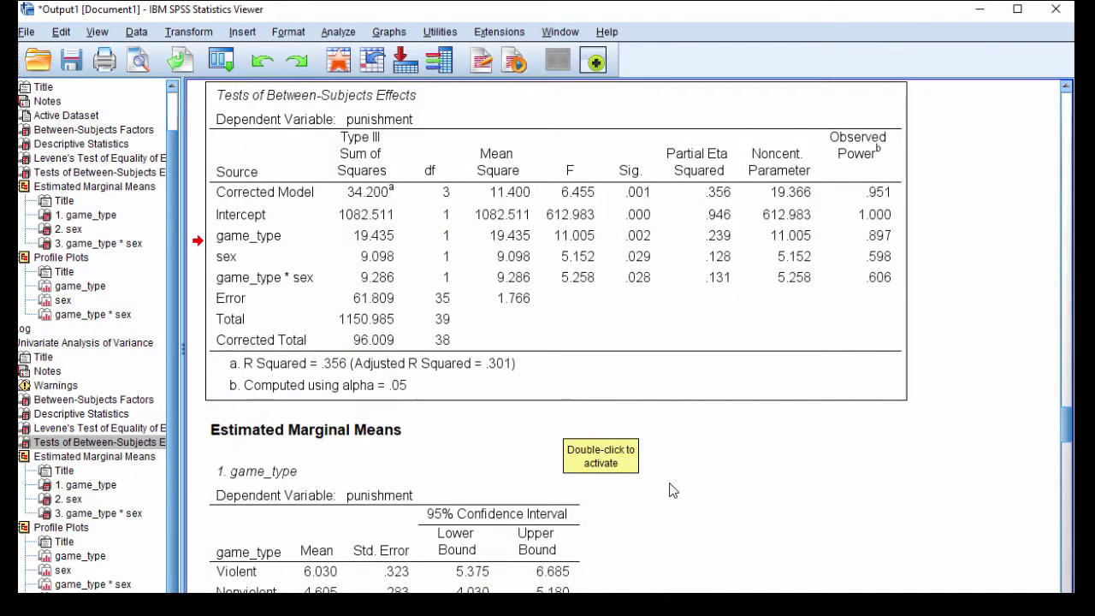
pyautogui.scroll(-3, 807, 546)
pyautogui.scroll(-2, 807, 539)
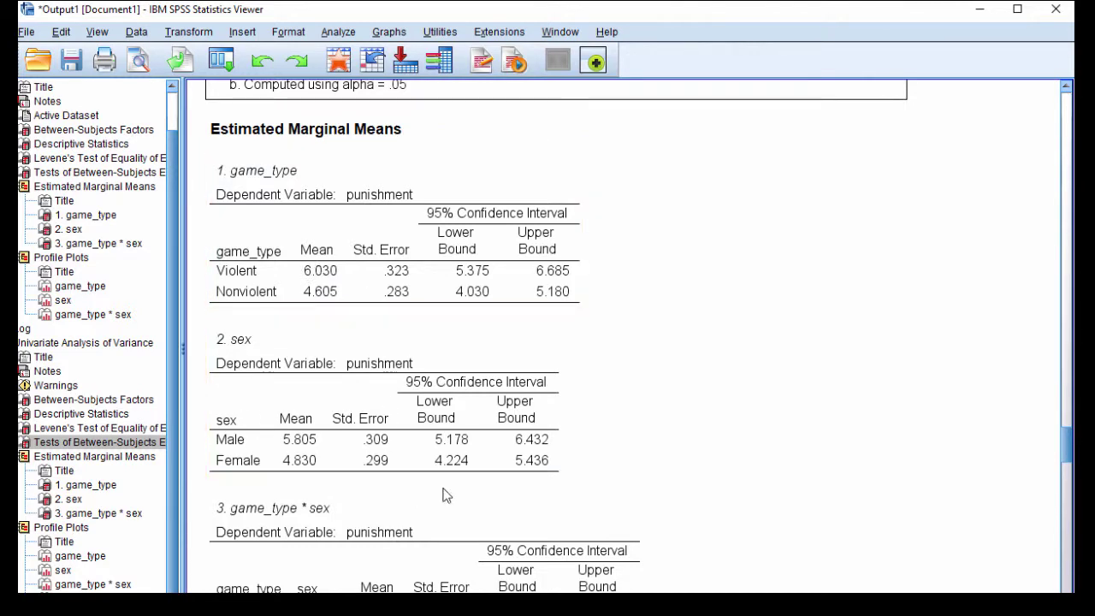
pyautogui.scroll(-1, 672, 443)
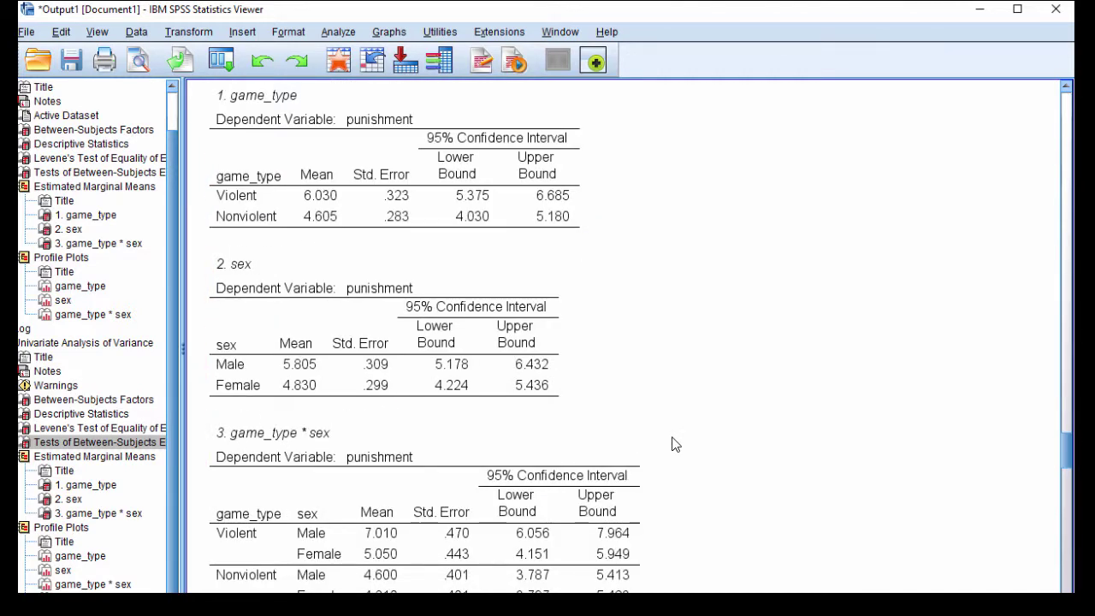
pyautogui.scroll(10, 673, 442)
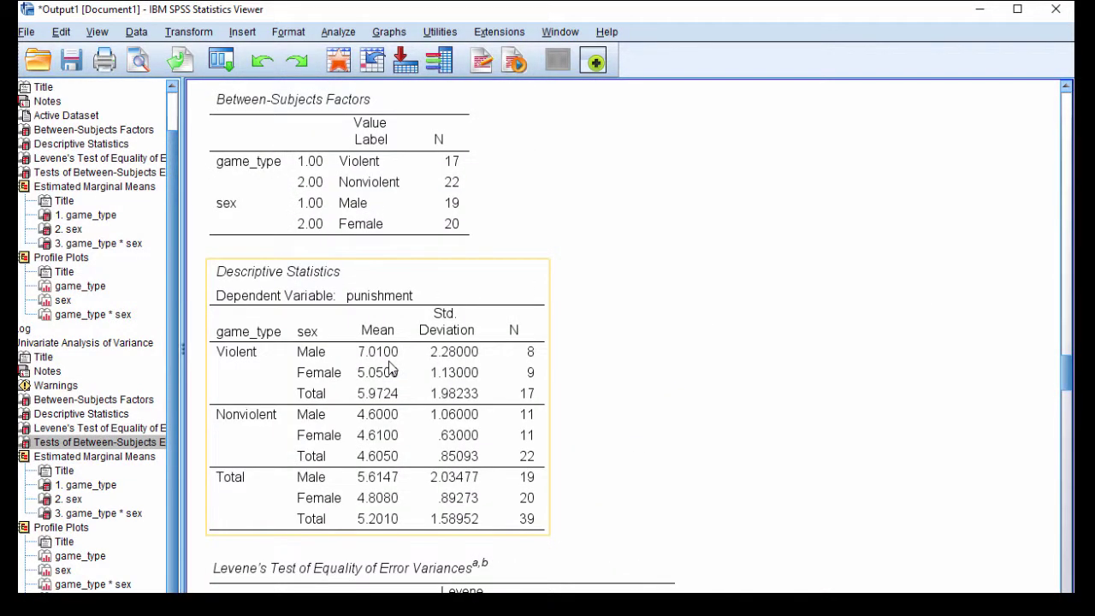
pyautogui.click(389, 368)
pyautogui.scroll(-10, 641, 440)
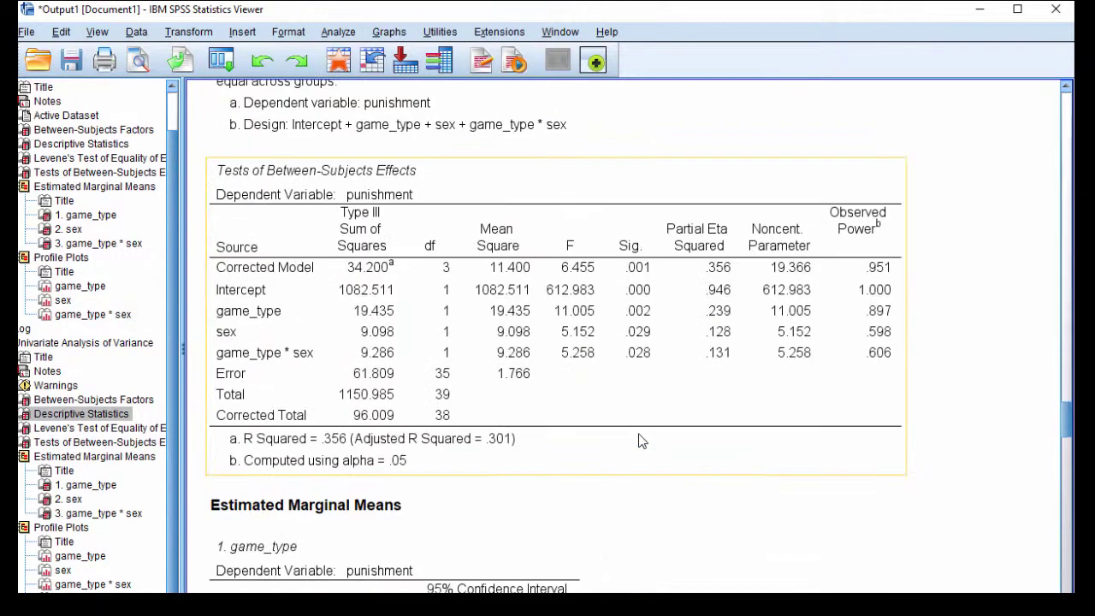
pyautogui.scroll(-5, 642, 440)
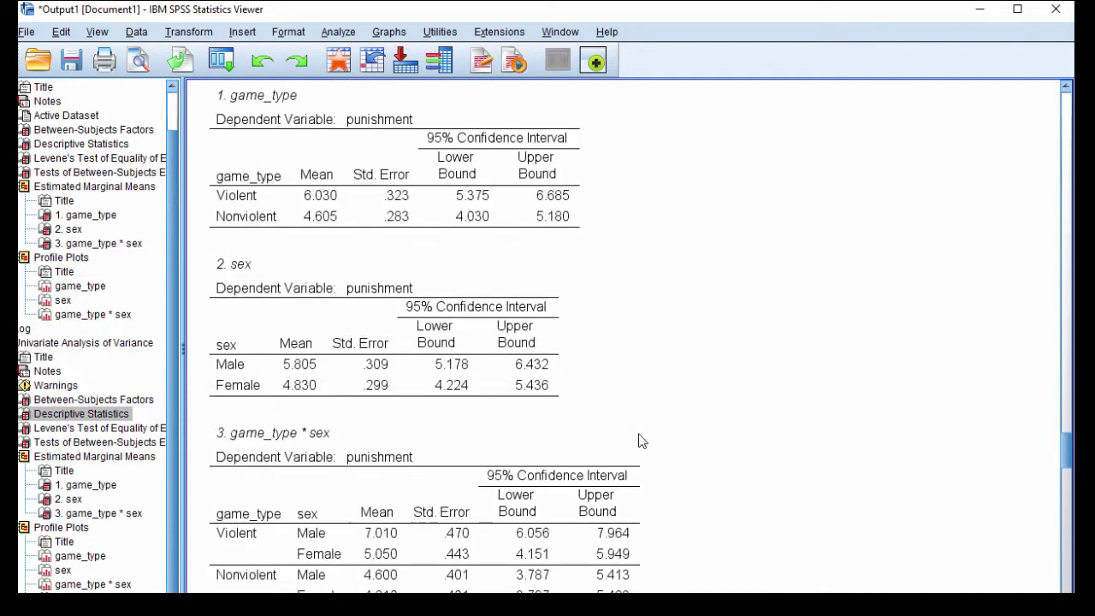
pyautogui.scroll(-1, 642, 440)
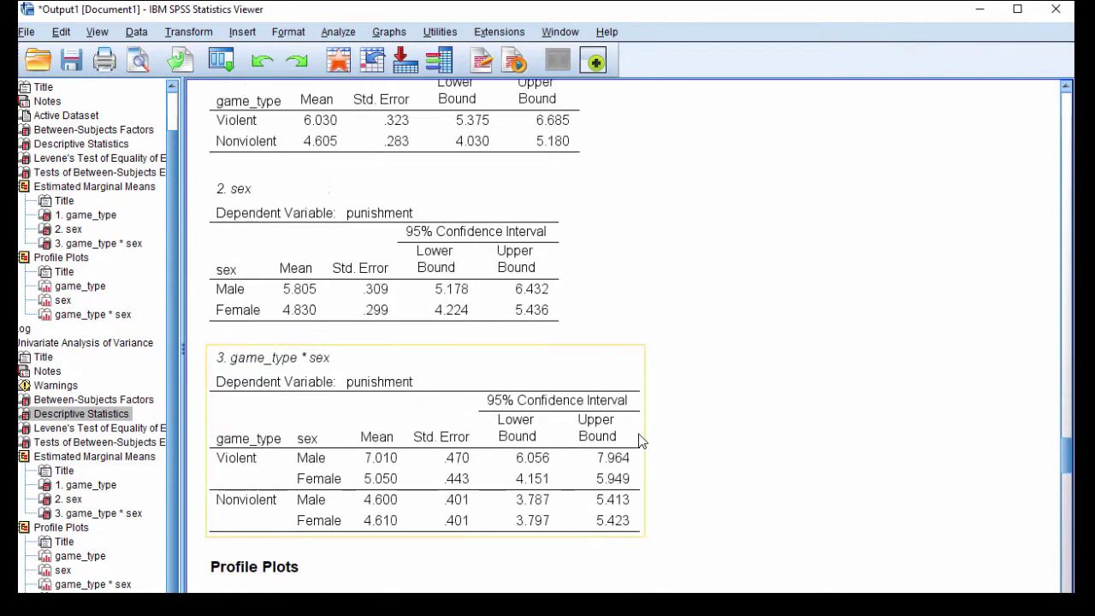
pyautogui.scroll(-8, 642, 441)
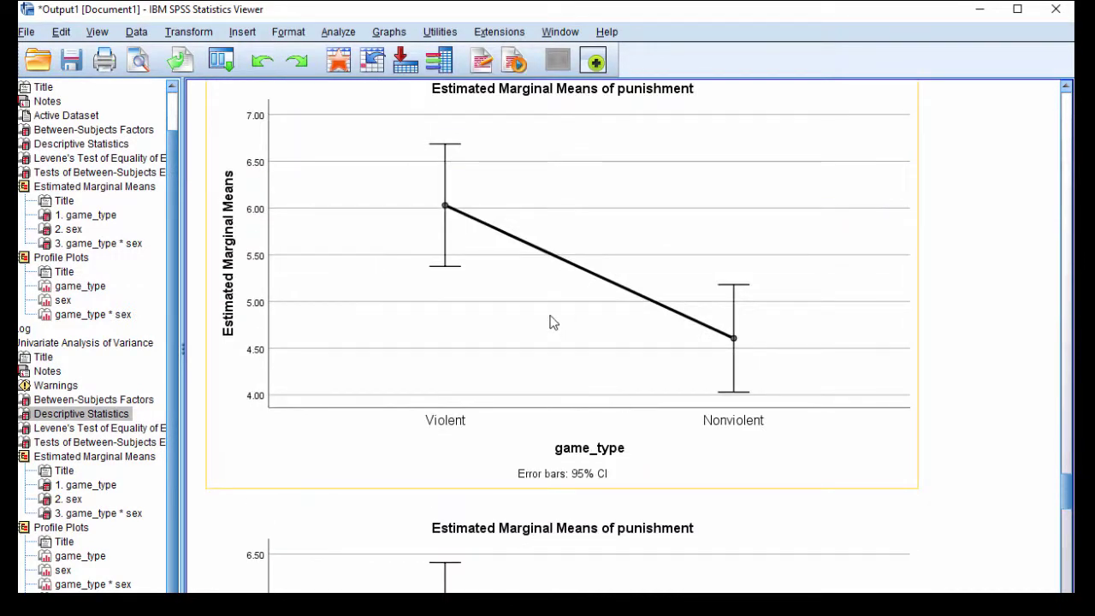
# - Check the Violent estimated marginal mean against its profile plot point and the Descriptive Statistics total, ending at the Tests of Between-Subjects Effects
pyautogui.scroll(10, 552, 291)
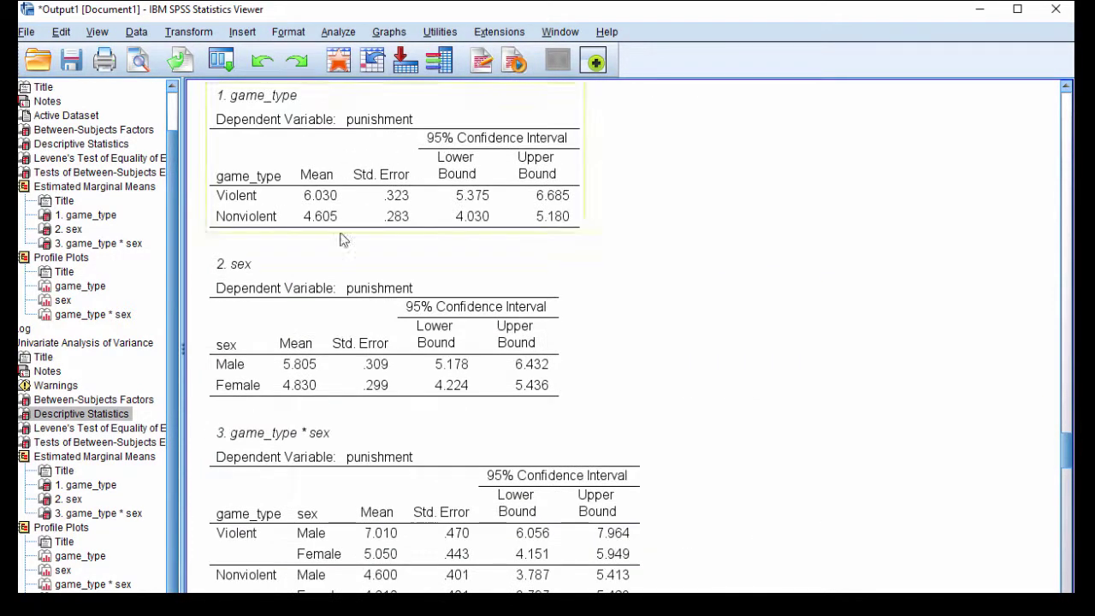
pyautogui.scroll(-5, 486, 466)
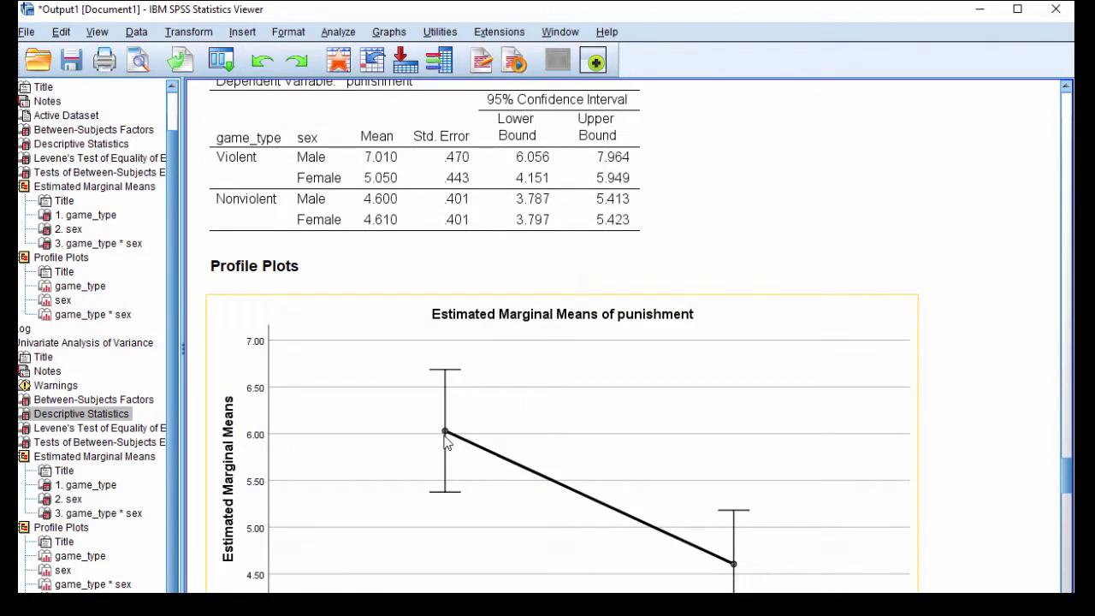
pyautogui.scroll(5, 446, 436)
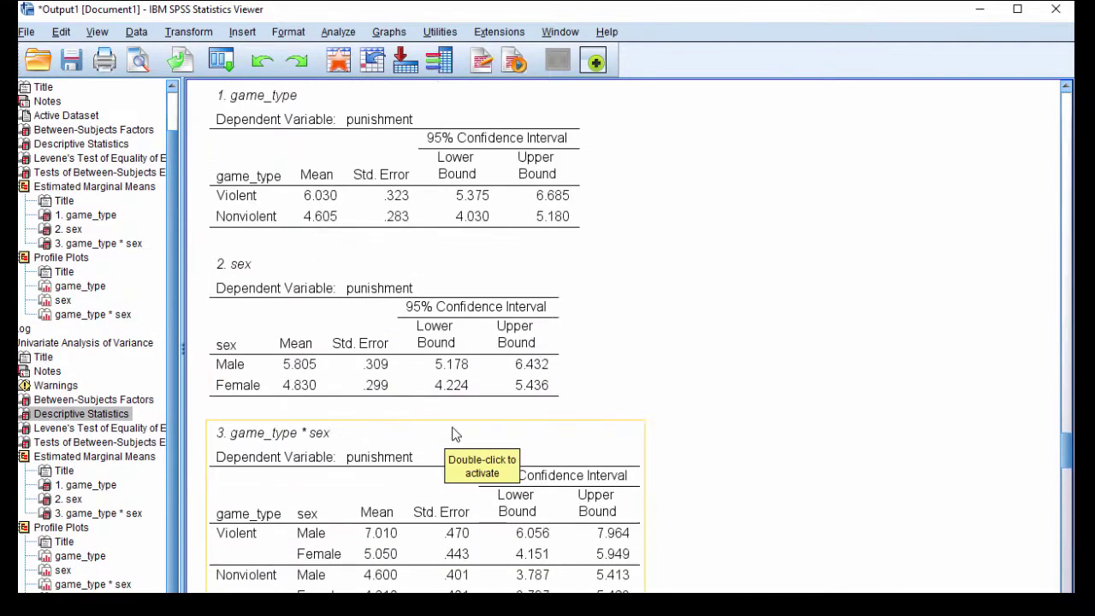
pyautogui.scroll(11, 445, 399)
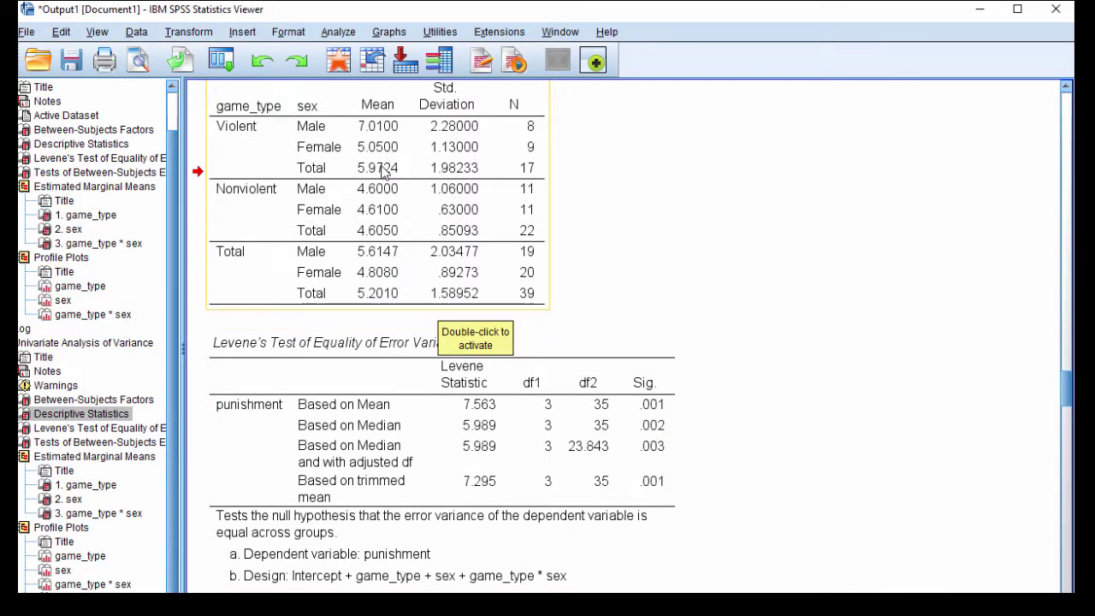
pyautogui.scroll(-10, 502, 428)
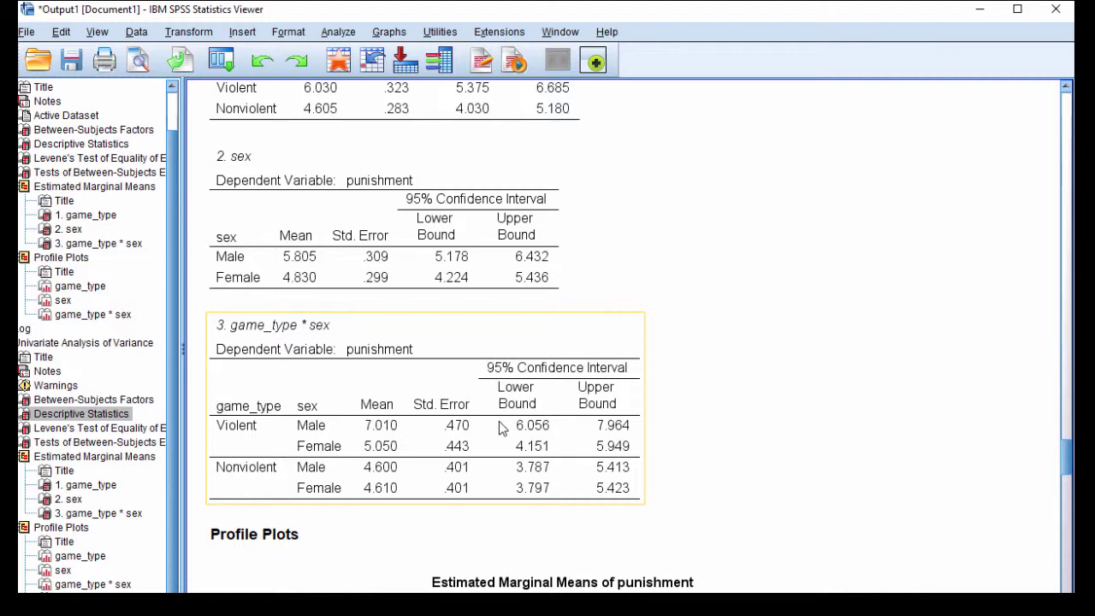
pyautogui.click(741, 395)
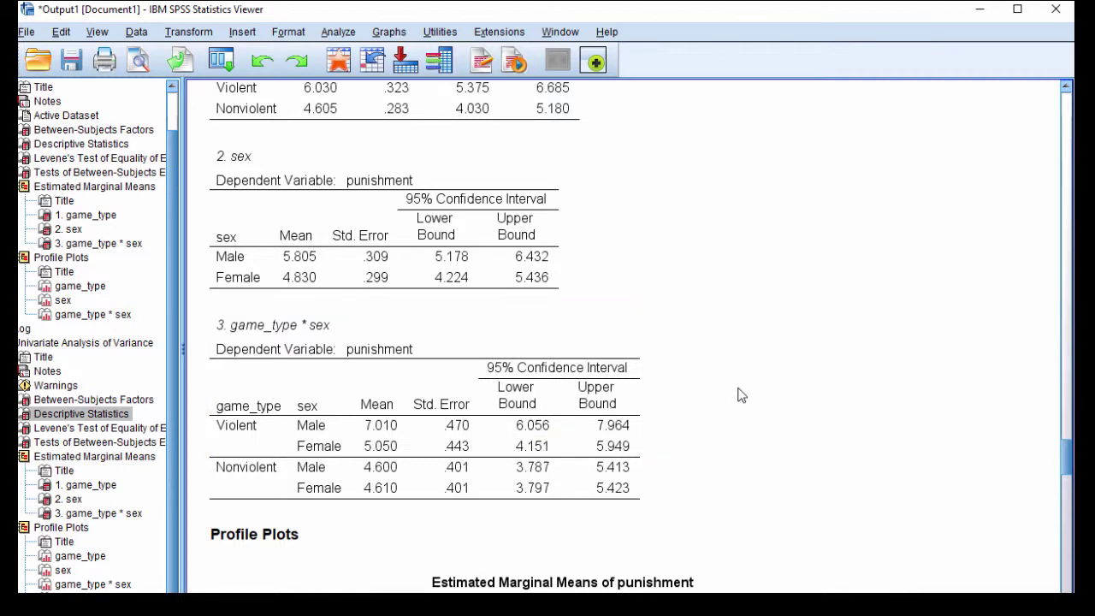
pyautogui.scroll(10, 741, 396)
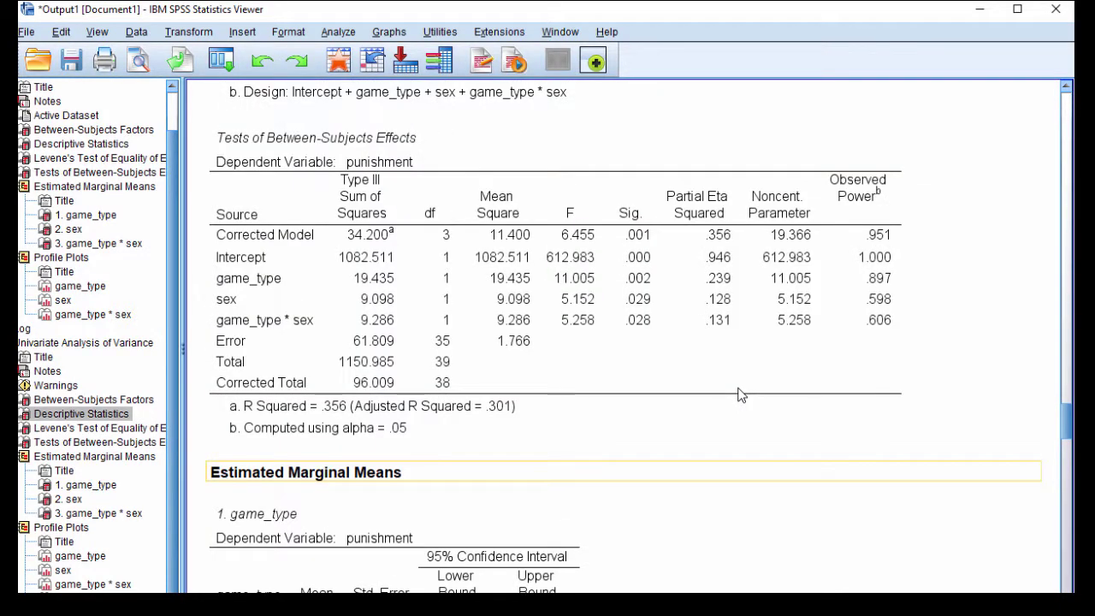
pyautogui.click(741, 396)
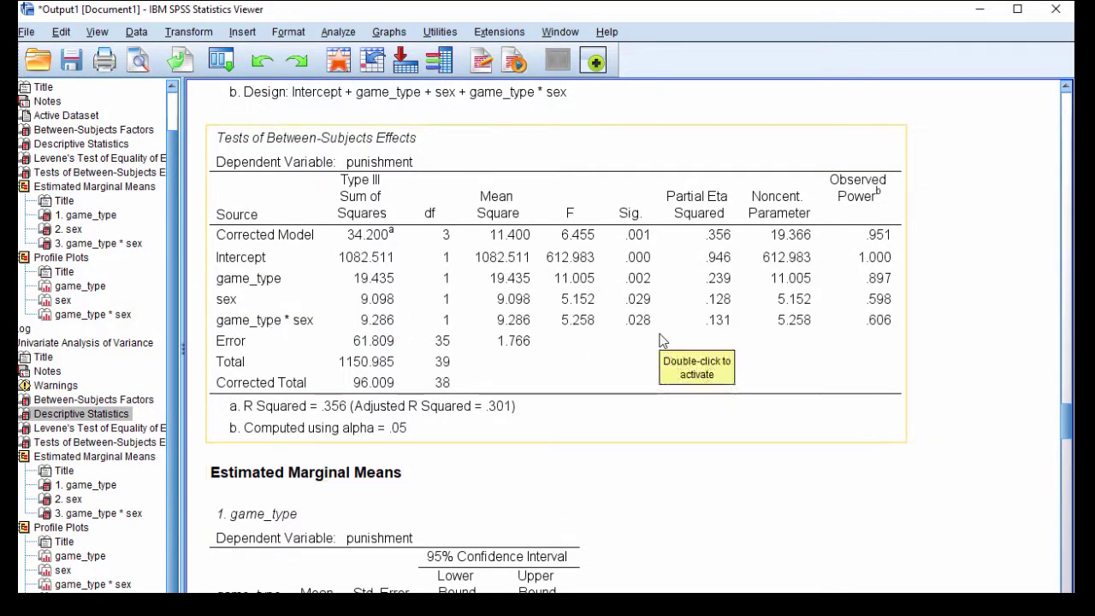